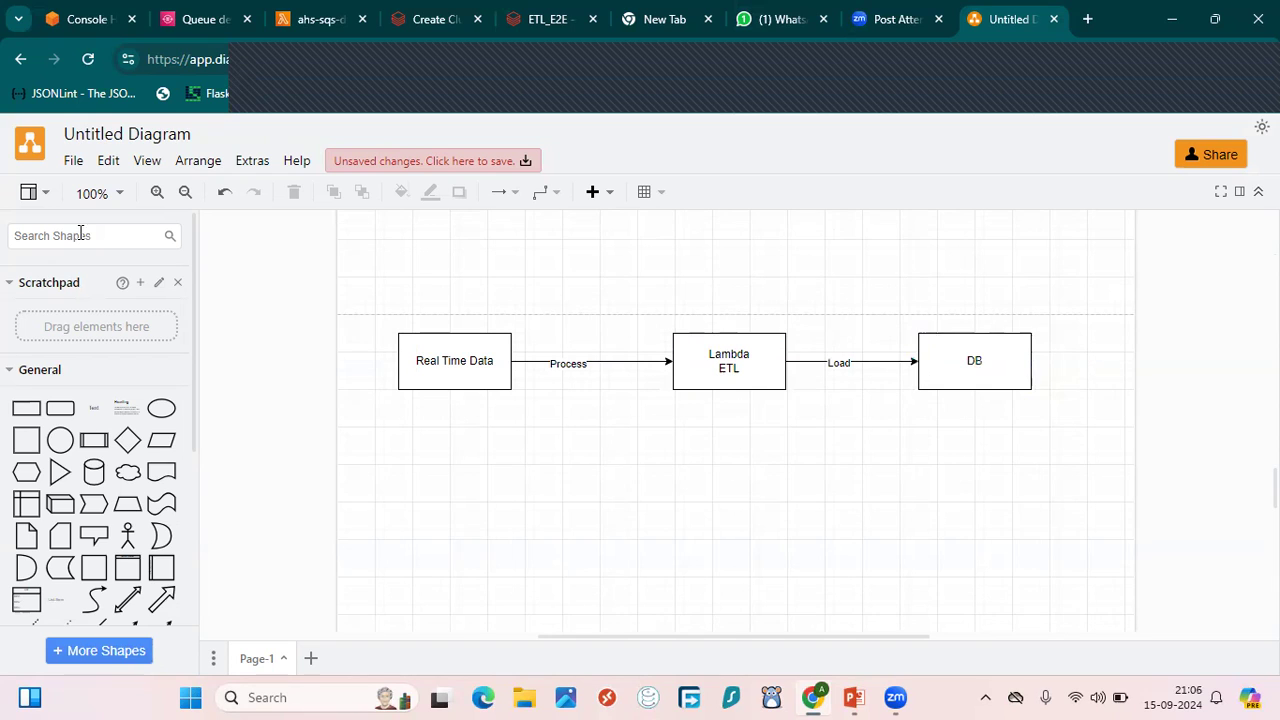
# Step: Find the "sqs" shape and place the pink SQS icon below the Real Time Data box
pyautogui.write('sqs')
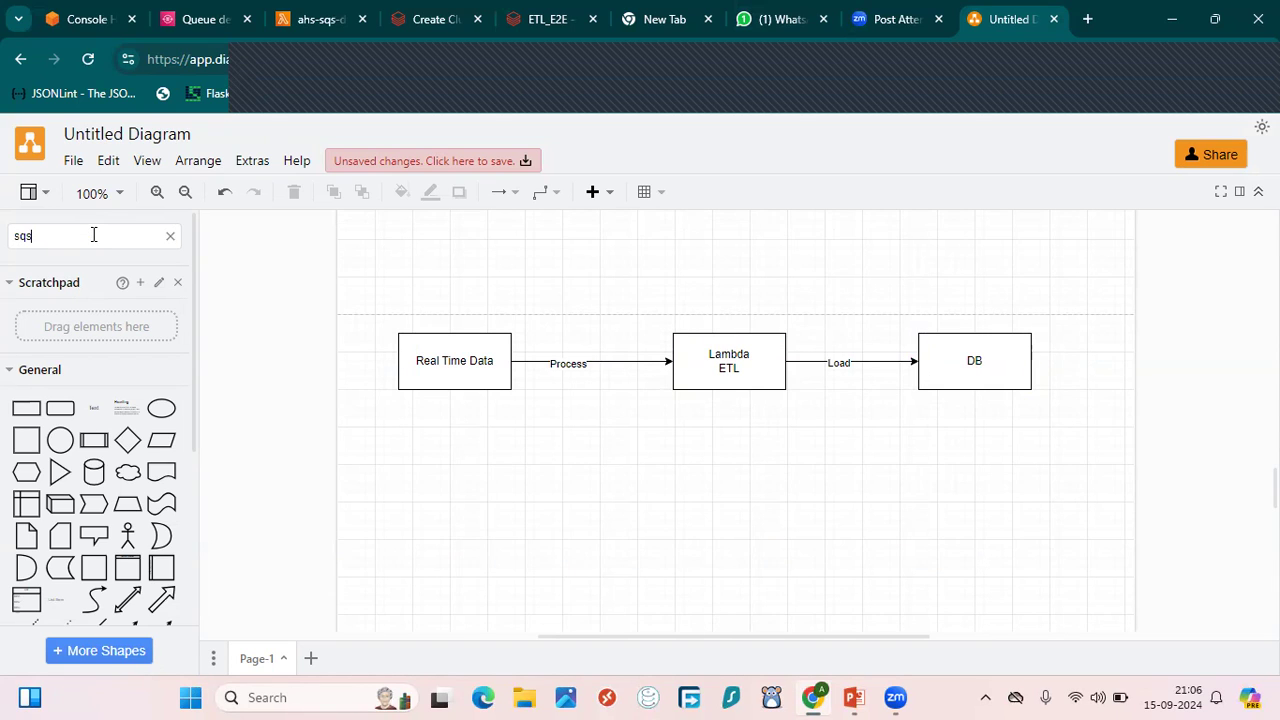
pyautogui.press('Return')
pyautogui.moveTo(92, 272); pyautogui.dragTo(473, 510)
# Step: Find the "lambda" shape and place the orange Lambda icon below the Lambda ETL box
pyautogui.click(103, 237)
pyautogui.press('BackSpace')
pyautogui.press('BackSpace')
pyautogui.press('BackSpace')
pyautogui.write('lambda')
pyautogui.press('Return')
pyautogui.moveTo(58, 272); pyautogui.dragTo(692, 488)
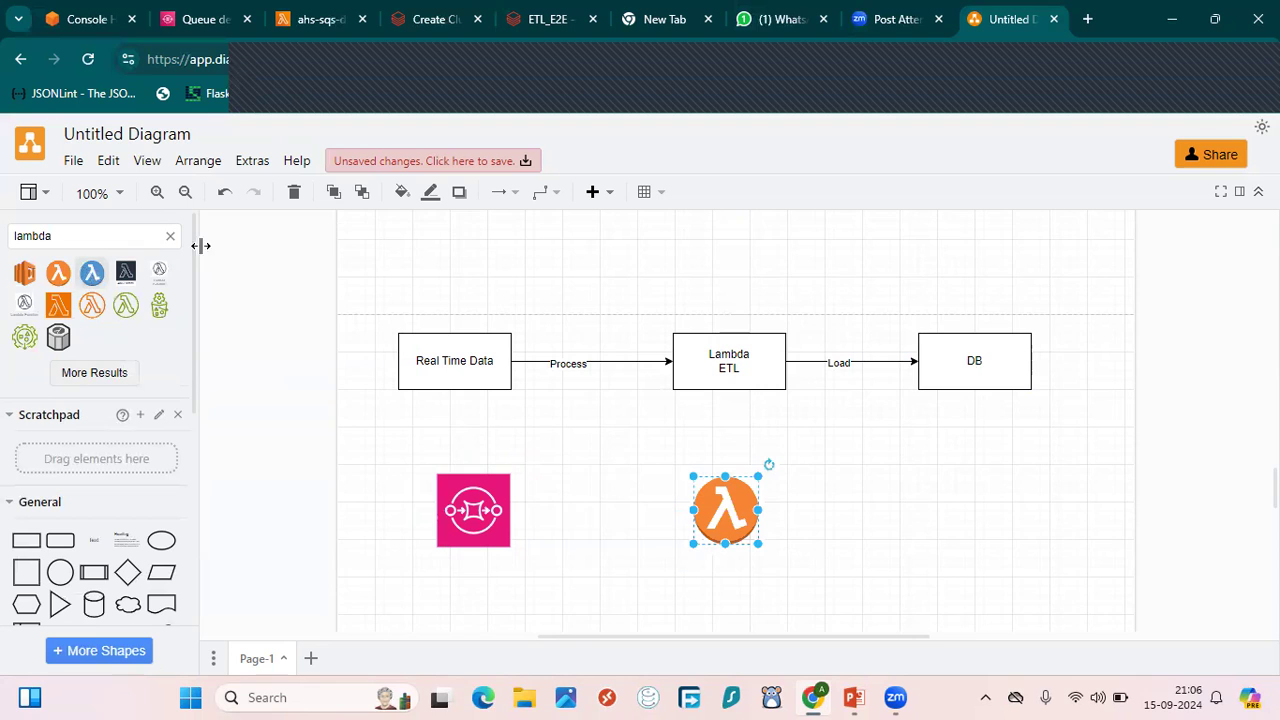
# Step: Find the "dynamo" shape and place the blue DynamoDB icon below the DB box
pyautogui.click(170, 236)
pyautogui.write('dyn')
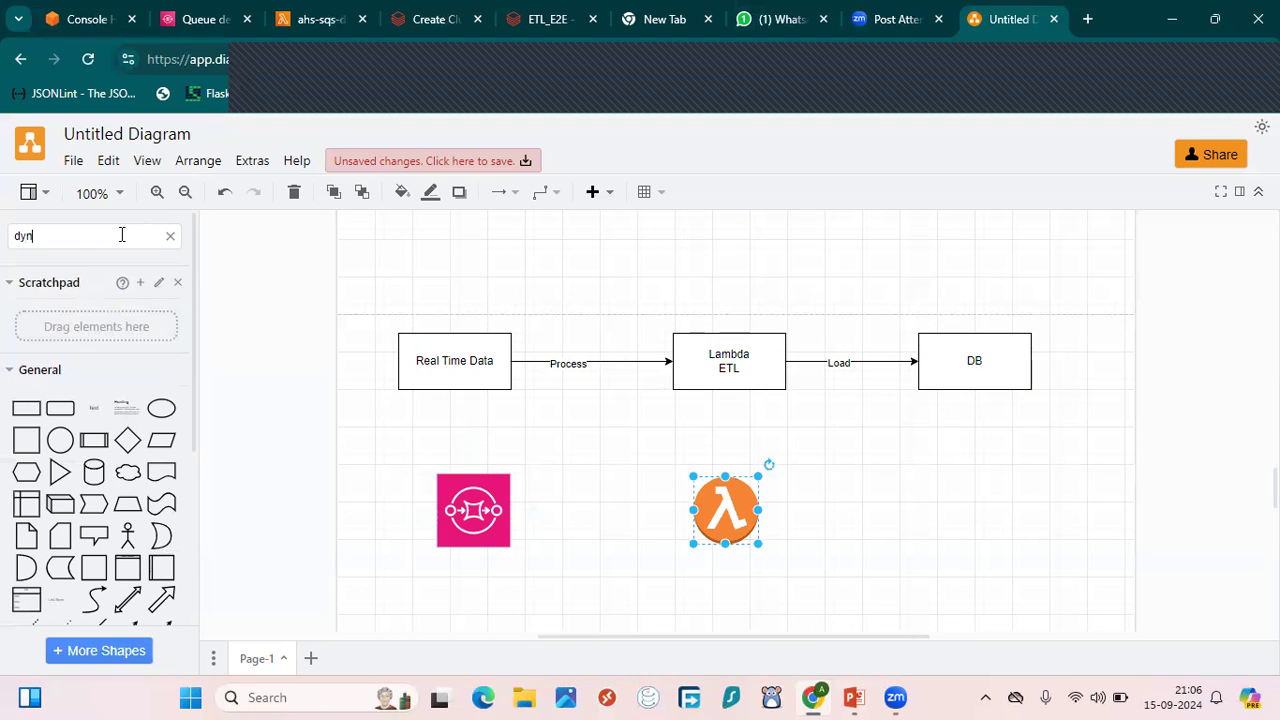
pyautogui.write('amo')
pyautogui.press('Return')
pyautogui.moveTo(24, 272); pyautogui.dragTo(967, 471)
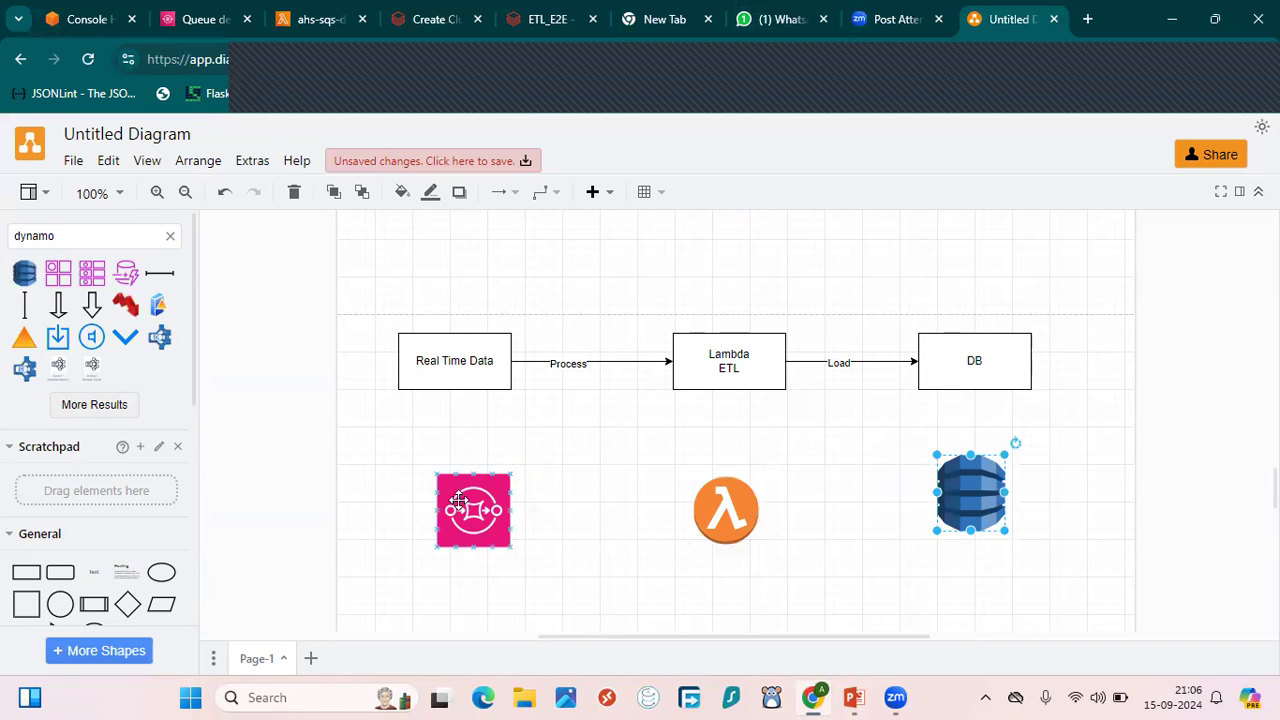
# Step: Connect the SQS, Lambda and DynamoDB icons with arrows in that order and align the DynamoDB icon with the row
pyautogui.click(496, 510)
pyautogui.moveTo(523, 509); pyautogui.dragTo(983, 496)
pyautogui.moveTo(983, 496); pyautogui.dragTo(1000, 515)
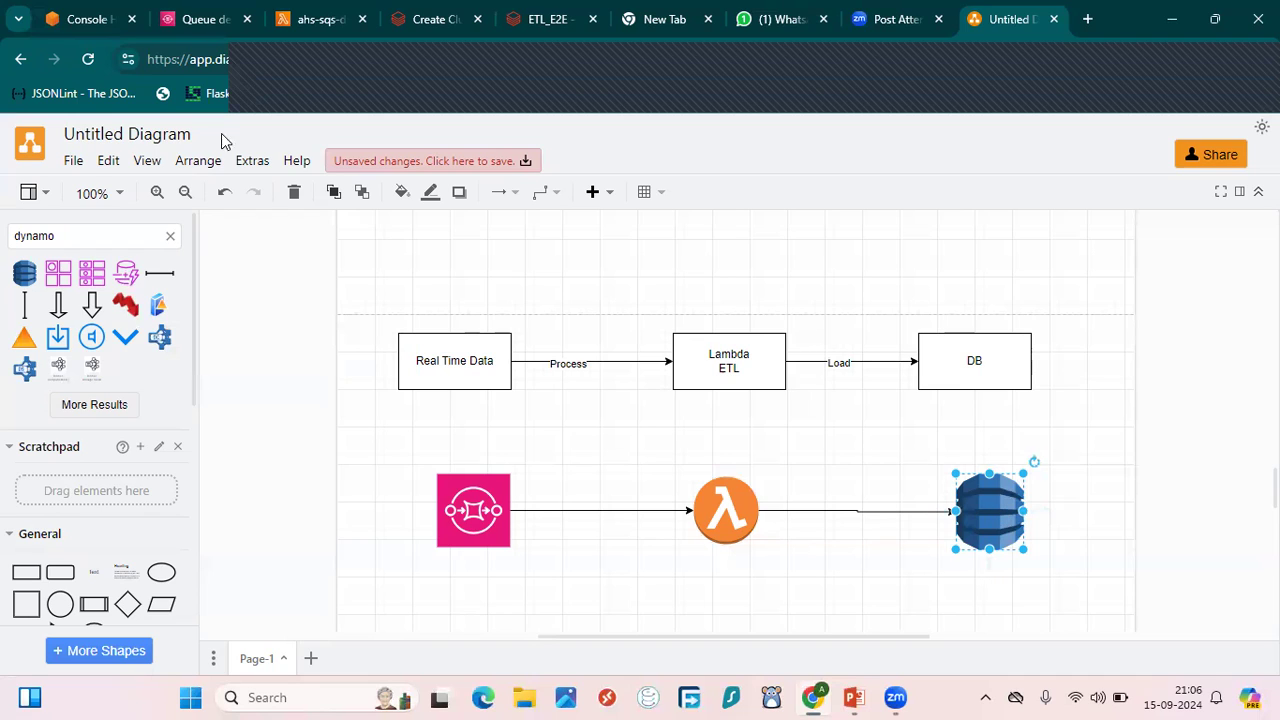
# Step: Switch to the AWS console and review the ahs-sqs-queue-dynamo-2508 queue and the SQS trigger of the ahs-sqs-dynamo-load-2508 function
pyautogui.click(213, 12)
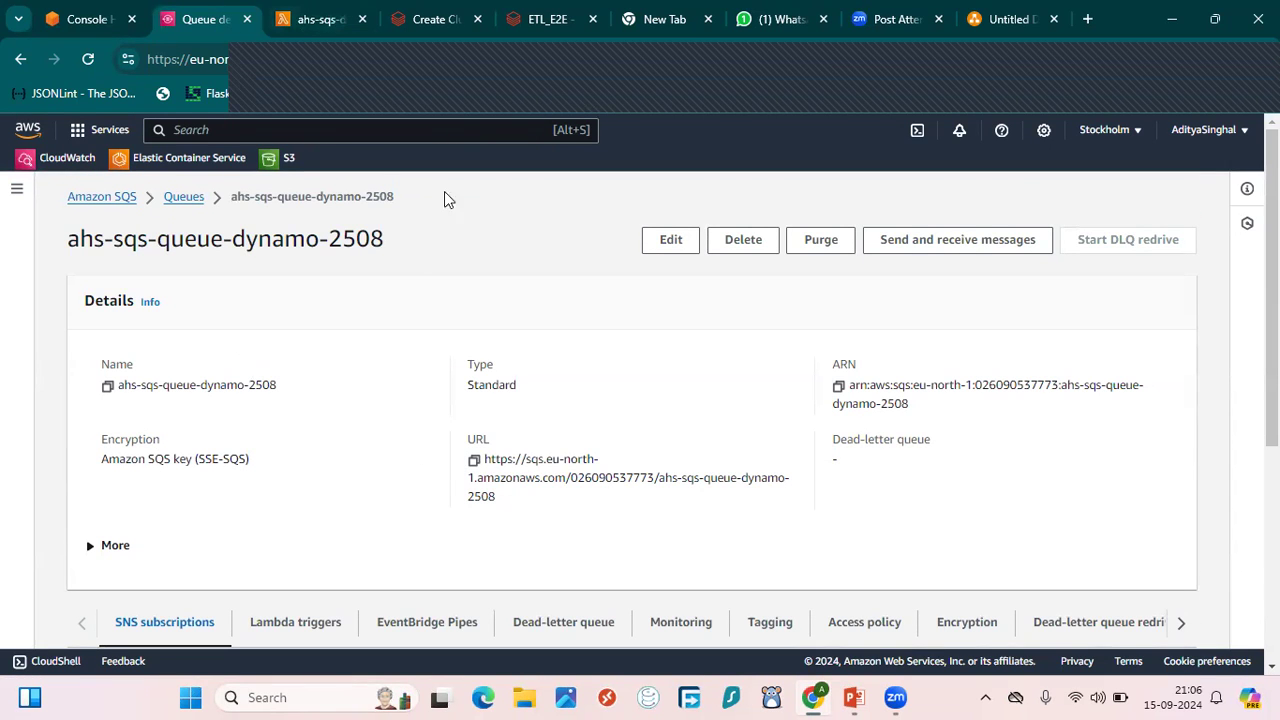
pyautogui.click(313, 19)
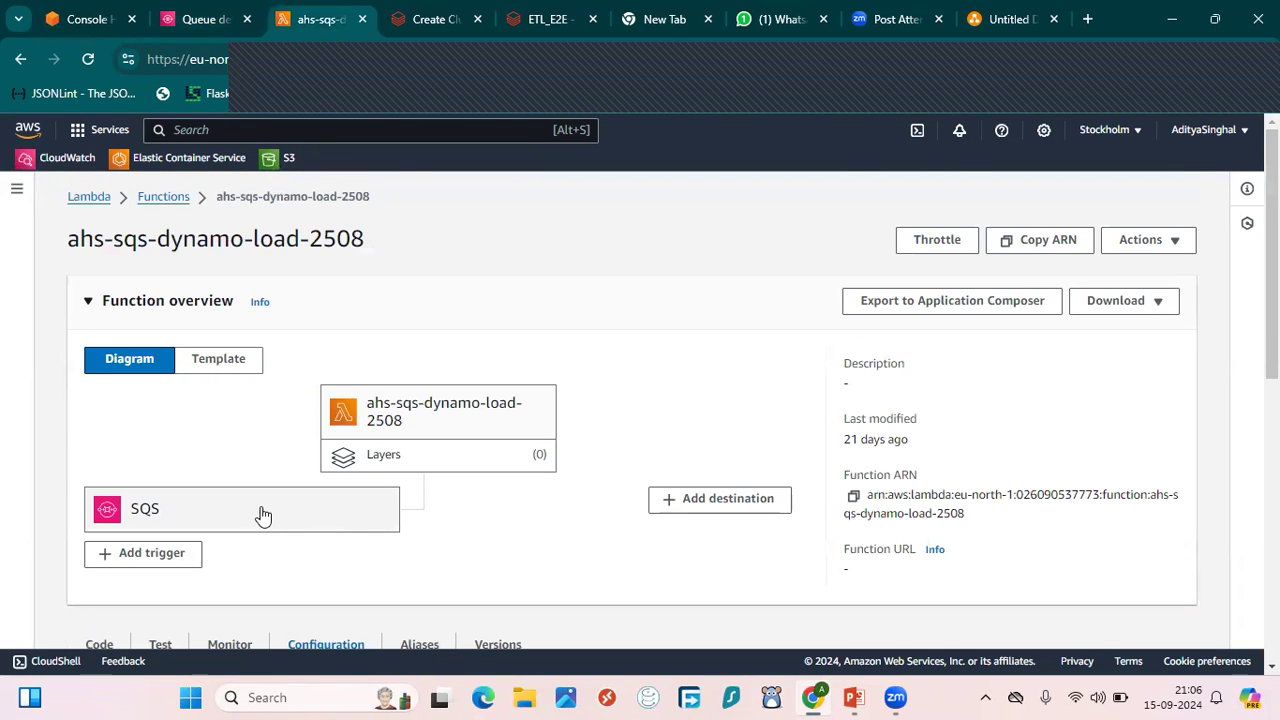
pyautogui.click(263, 515)
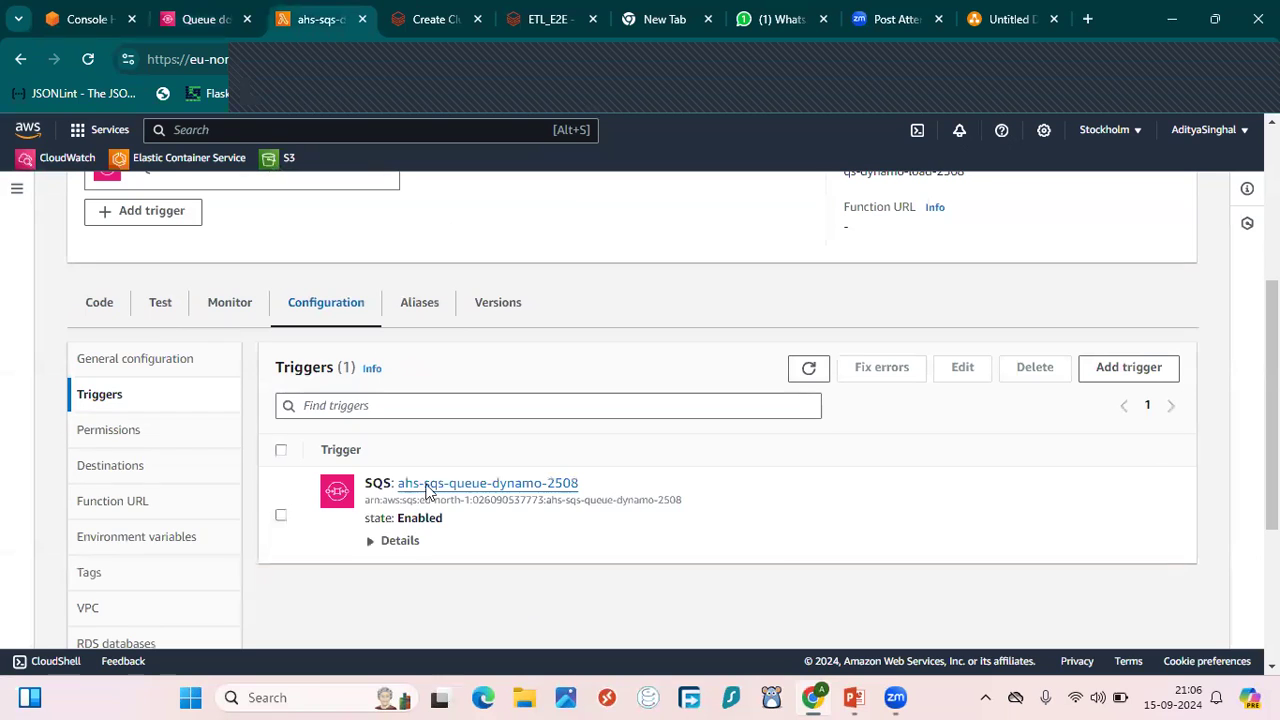
pyautogui.click(203, 20)
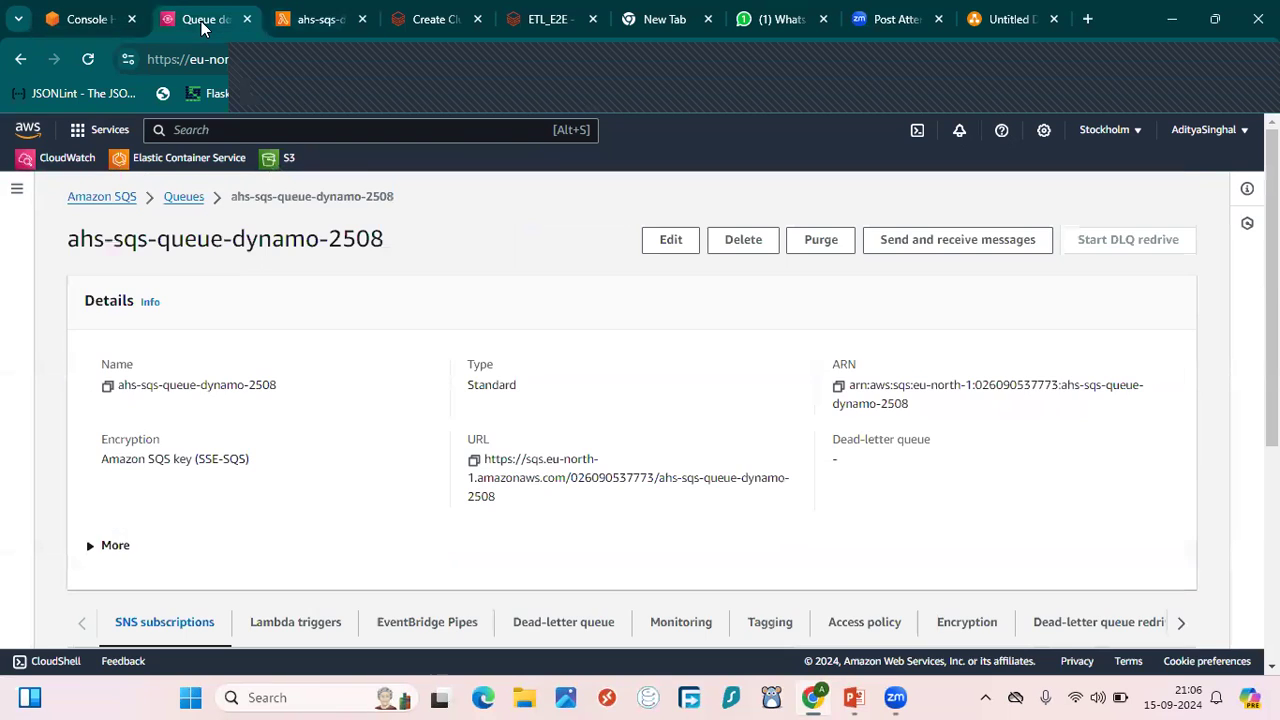
# Step: Search the AWS services for DynamoDB, open it in a separate browser tab and place that tab after the Lambda one
pyautogui.click(180, 130)
pyautogui.write('dynamoDB')
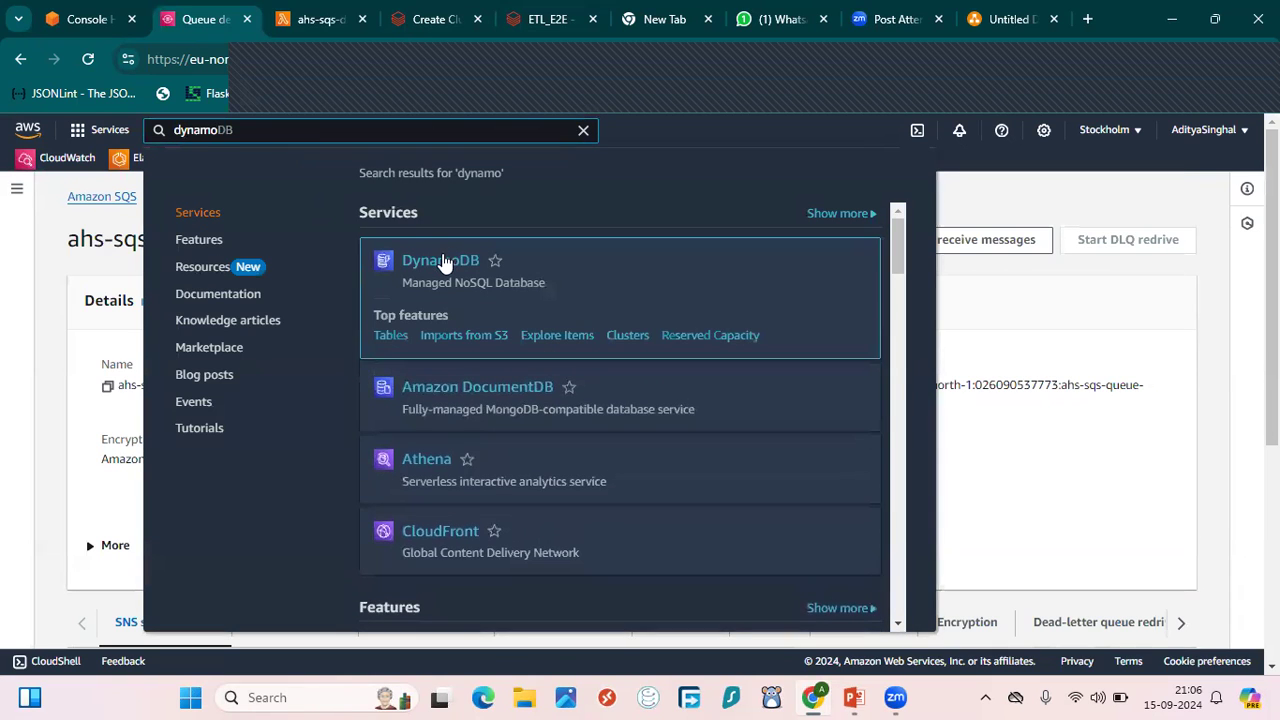
pyautogui.middleClick(440, 260)
pyautogui.click(280, 20)
pyautogui.moveTo(280, 20); pyautogui.dragTo(380, 17)
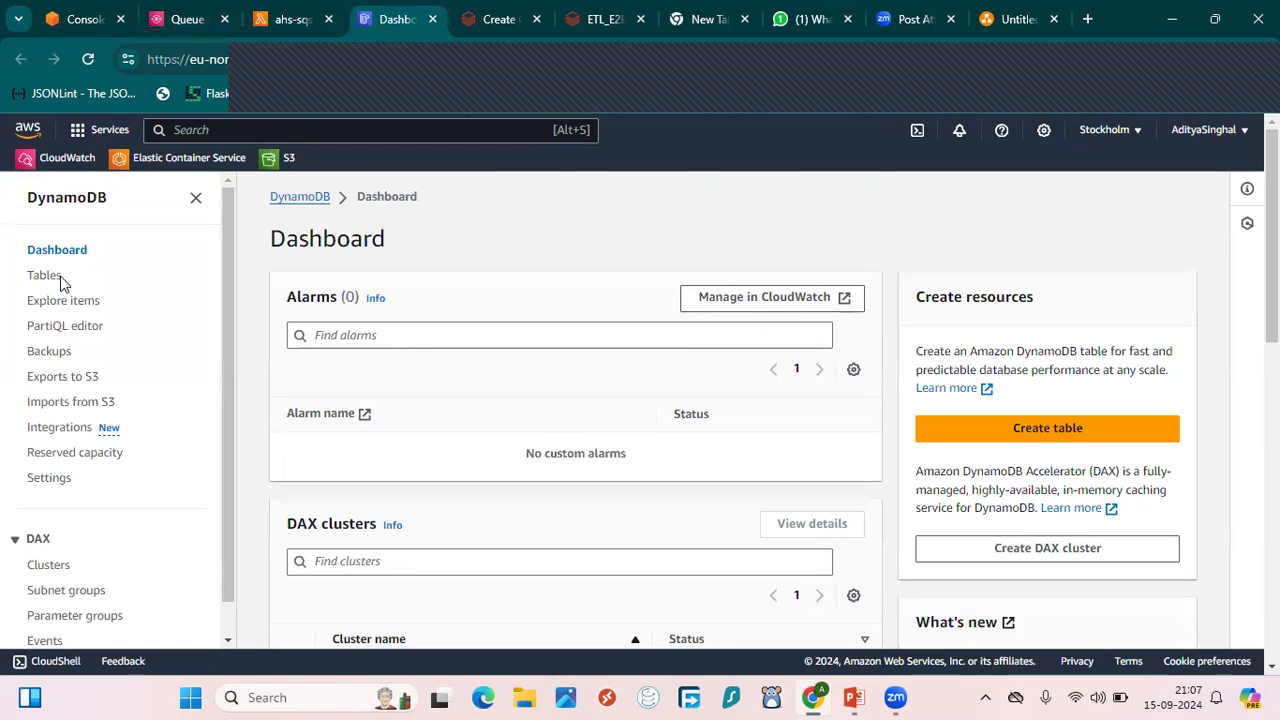
# Step: Open the ahs-customer-table-2508 table in DynamoDB and examine its stored items
pyautogui.click(45, 276)
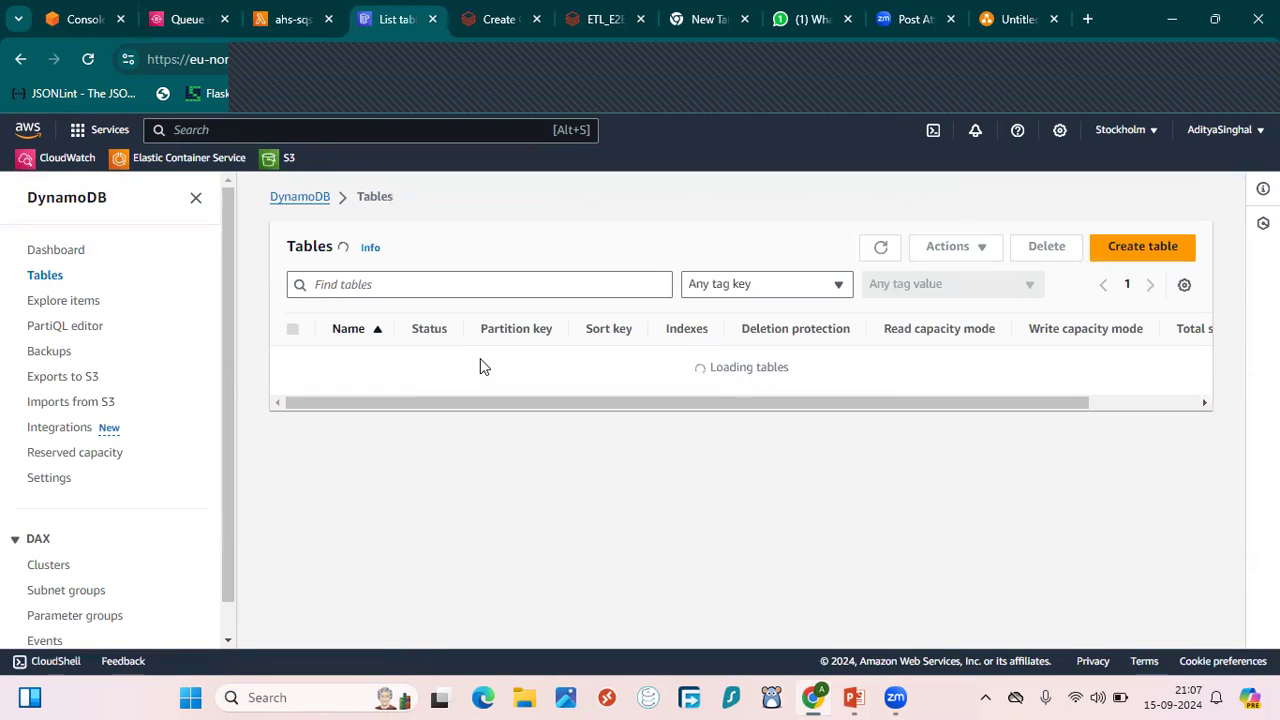
pyautogui.click(420, 366)
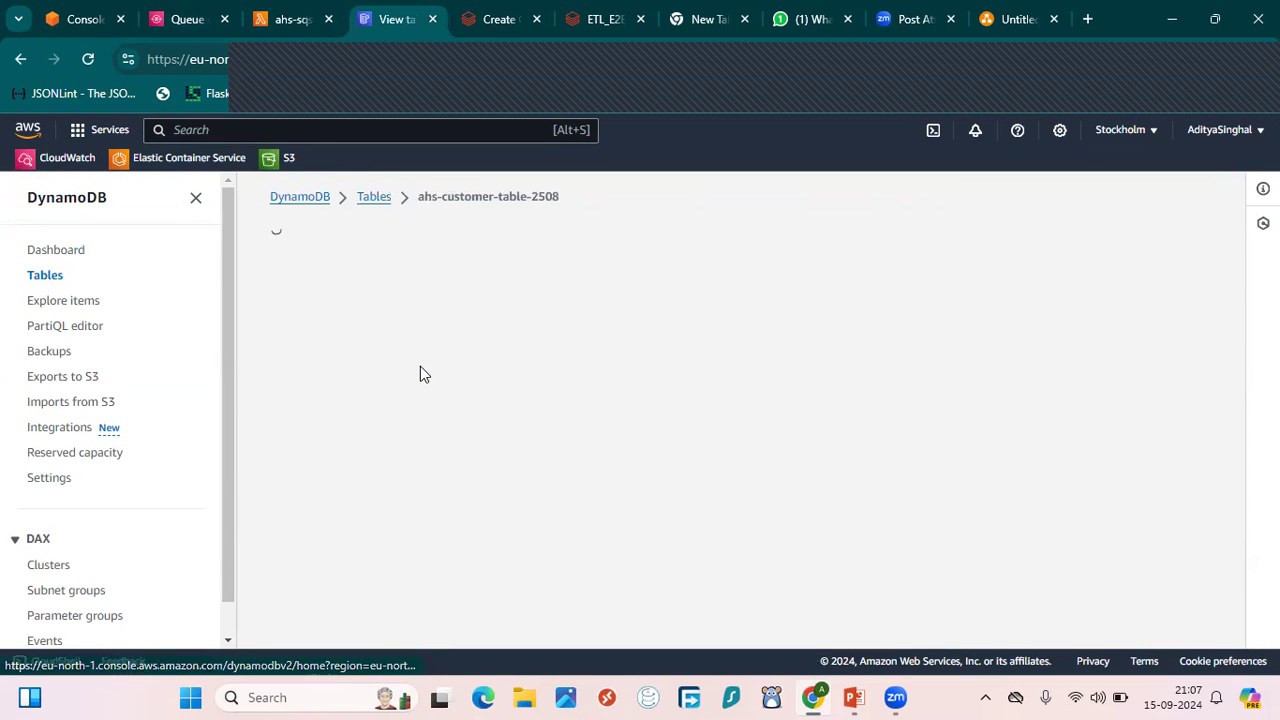
pyautogui.scroll(-4, 753, 486)
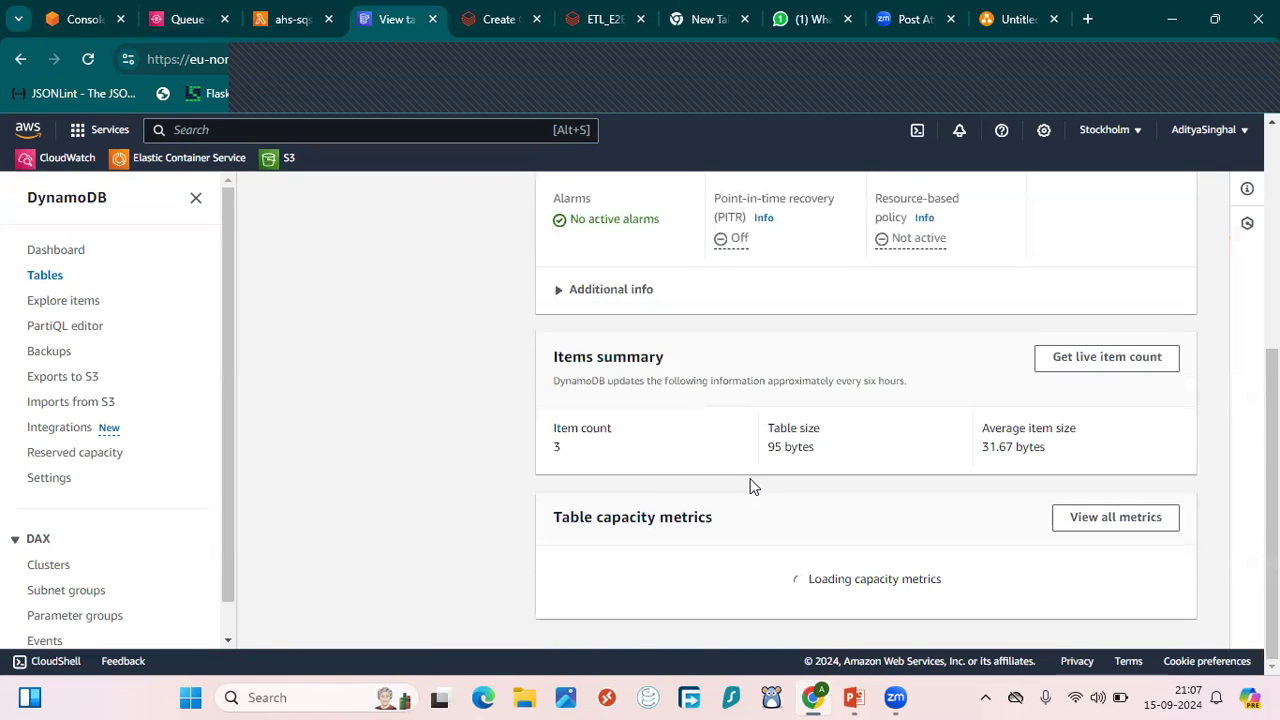
pyautogui.scroll(4, 753, 486)
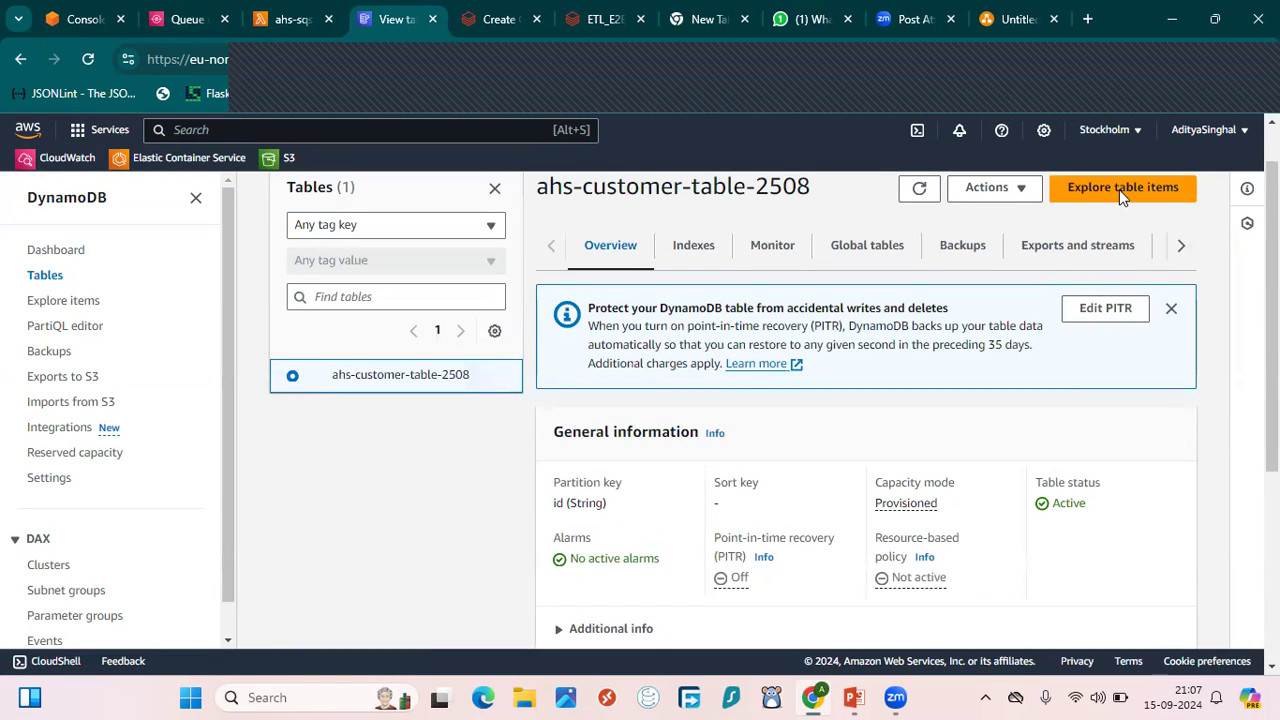
pyautogui.click(1119, 189)
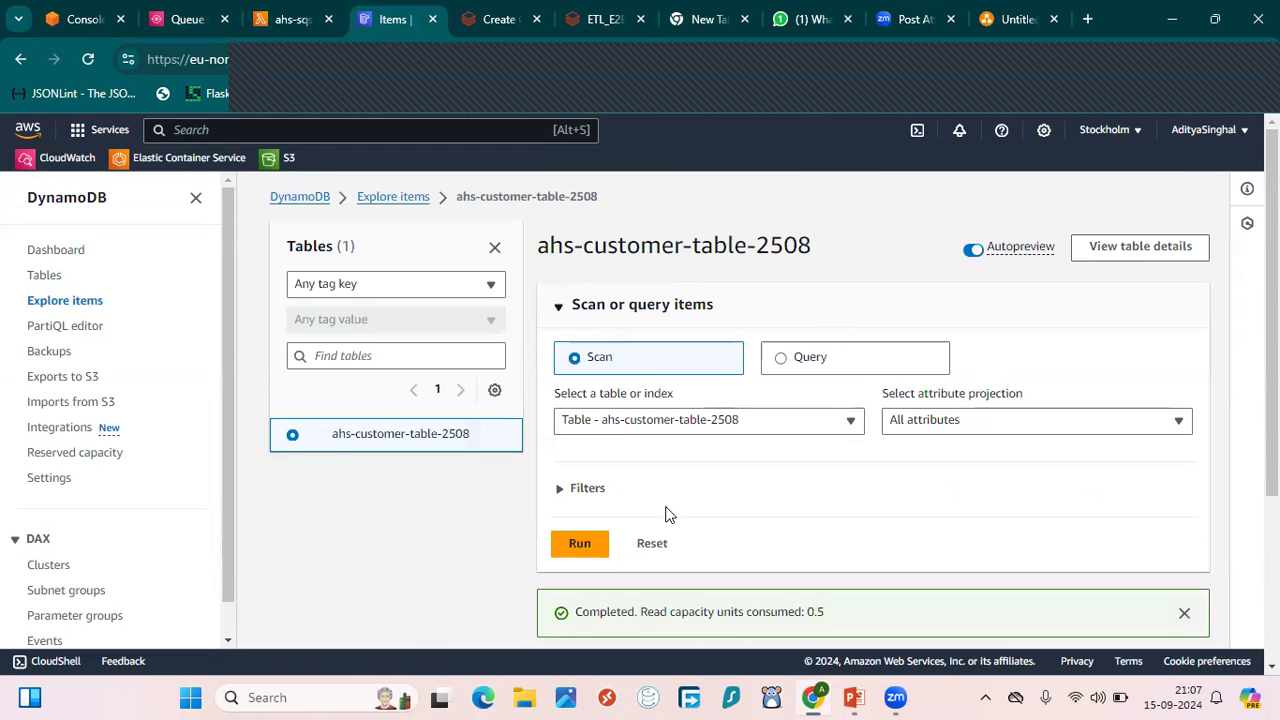
pyautogui.scroll(-3, 668, 514)
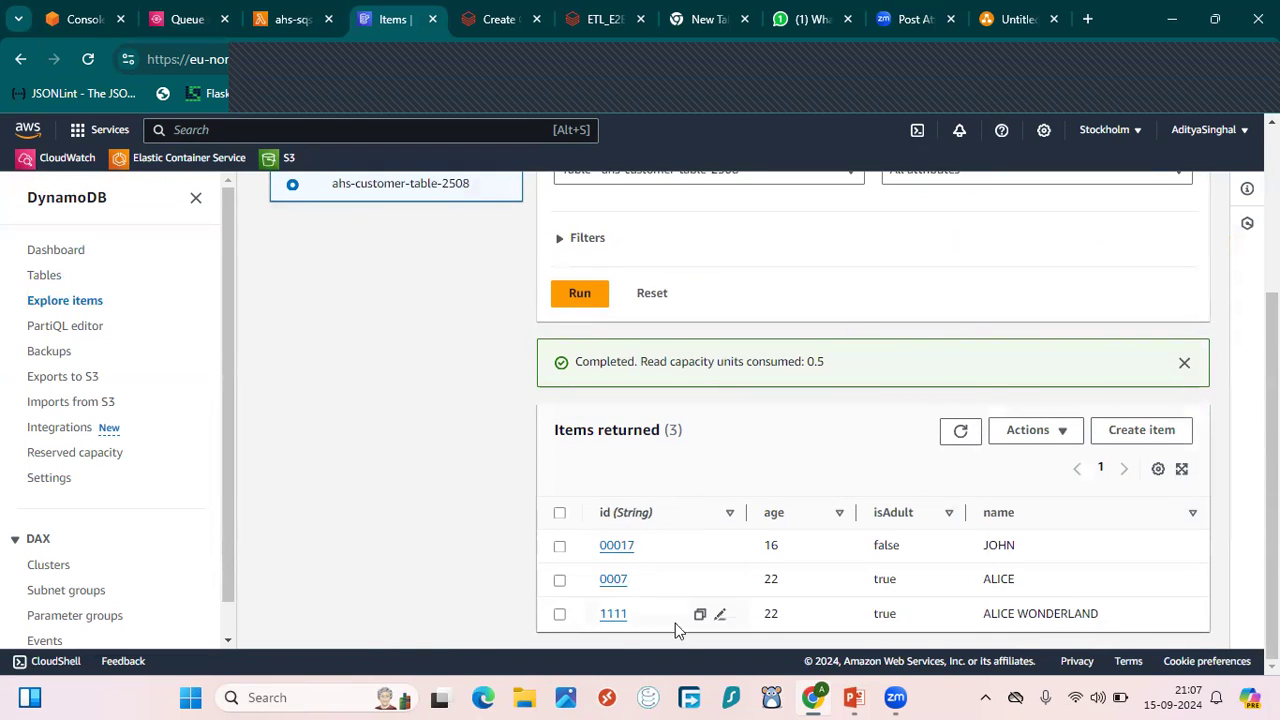
# Step: Copy the sample JSON message at the start of the ahs-sqs-dynamo-load-2508 function's code
pyautogui.click(177, 22)
pyautogui.click(268, 19)
pyautogui.scroll(5, 394, 363)
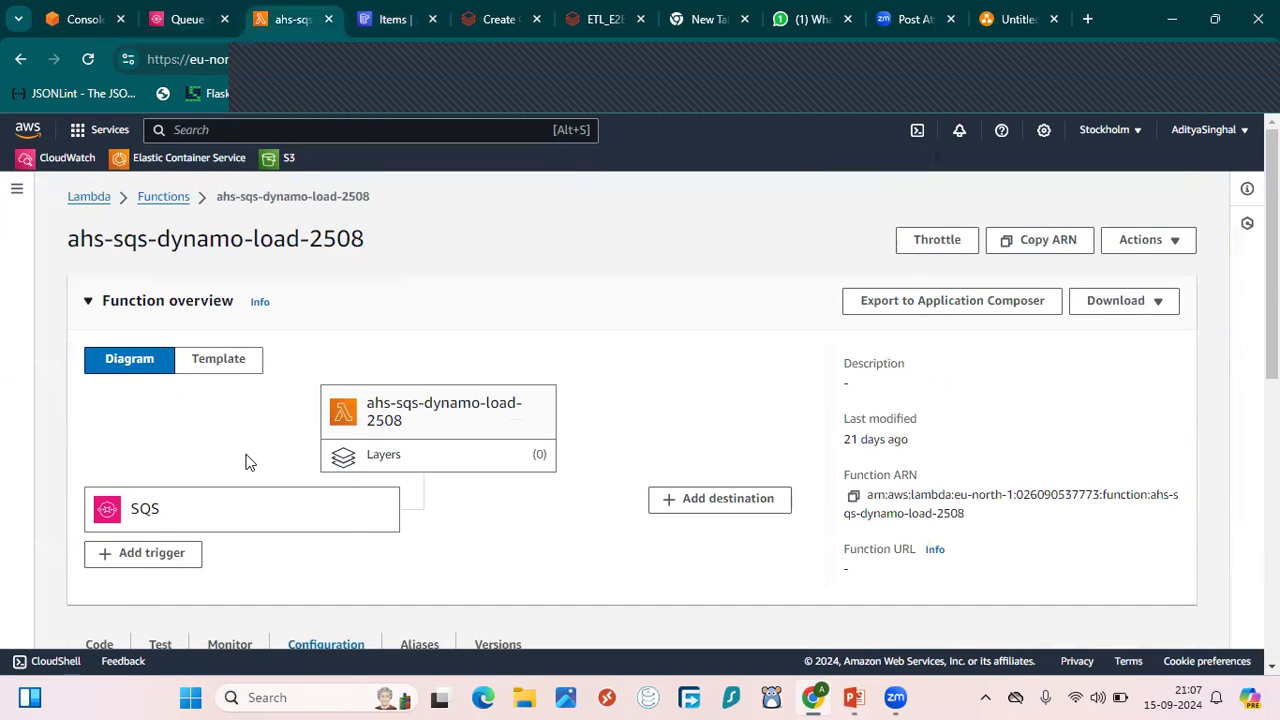
pyautogui.scroll(-2, 108, 600)
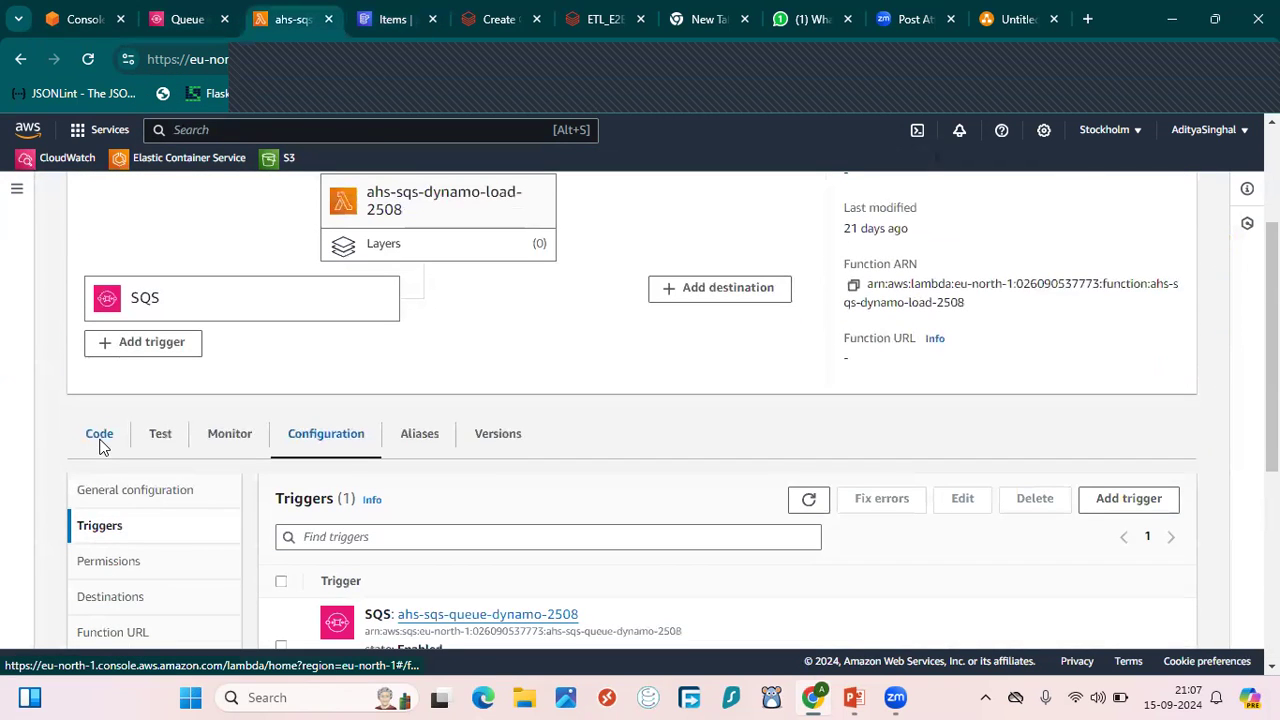
pyautogui.click(100, 436)
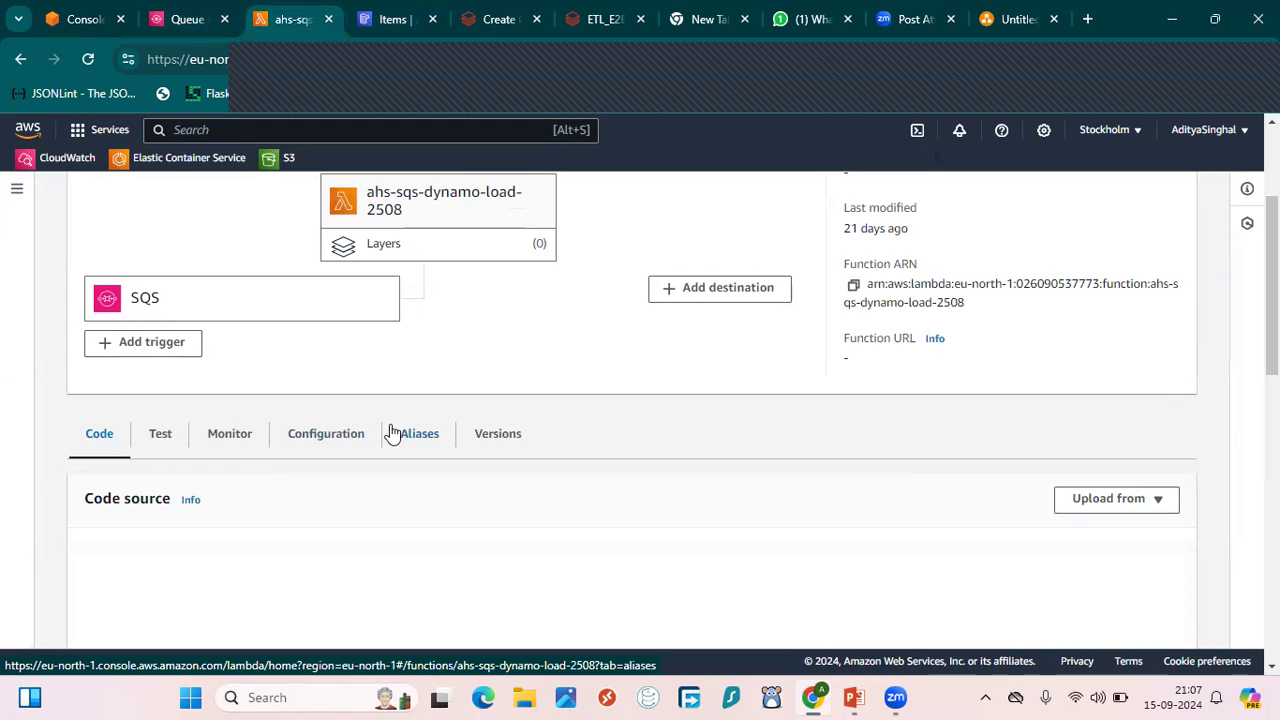
pyautogui.scroll(-2, 393, 433)
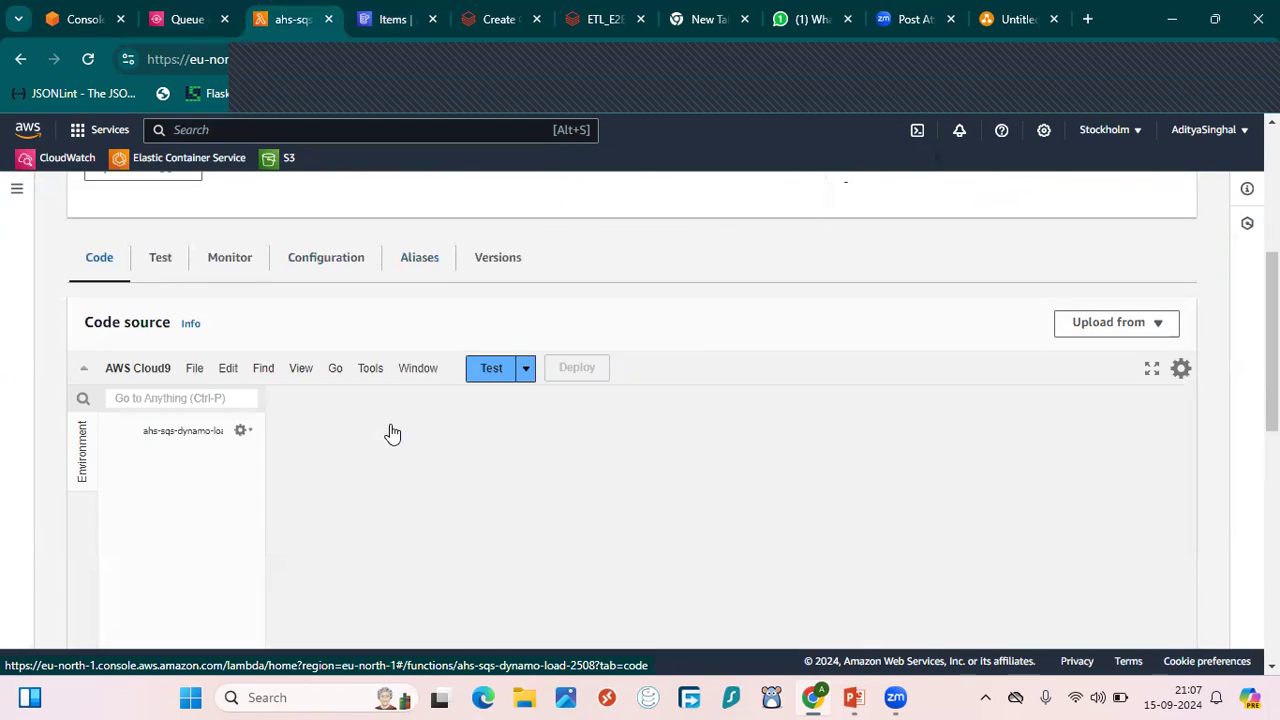
pyautogui.moveTo(330, 484); pyautogui.dragTo(310, 440)
pyautogui.hotkey('ctrl', 'c')
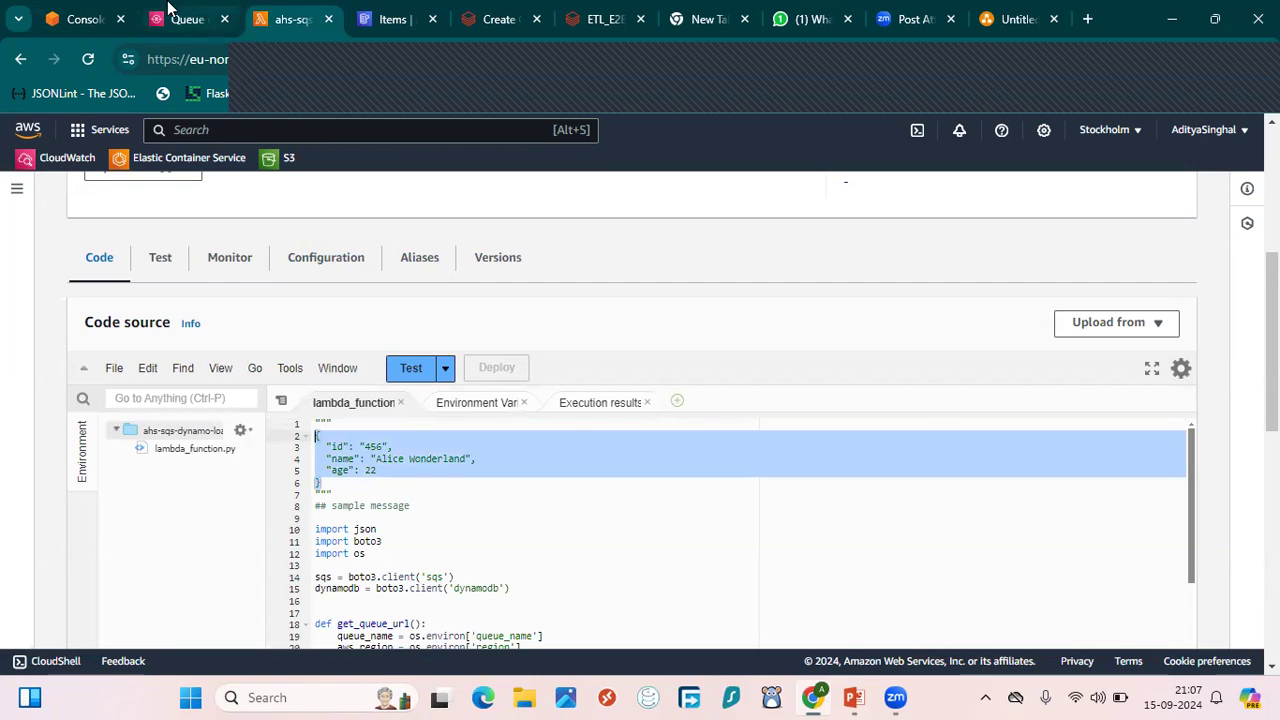
# Step: Paste the copied JSON as the body of a new message for the ahs-sqs-queue-dynamo-2508 queue and enlarge the body field
pyautogui.click(180, 19)
pyautogui.click(1198, 434)
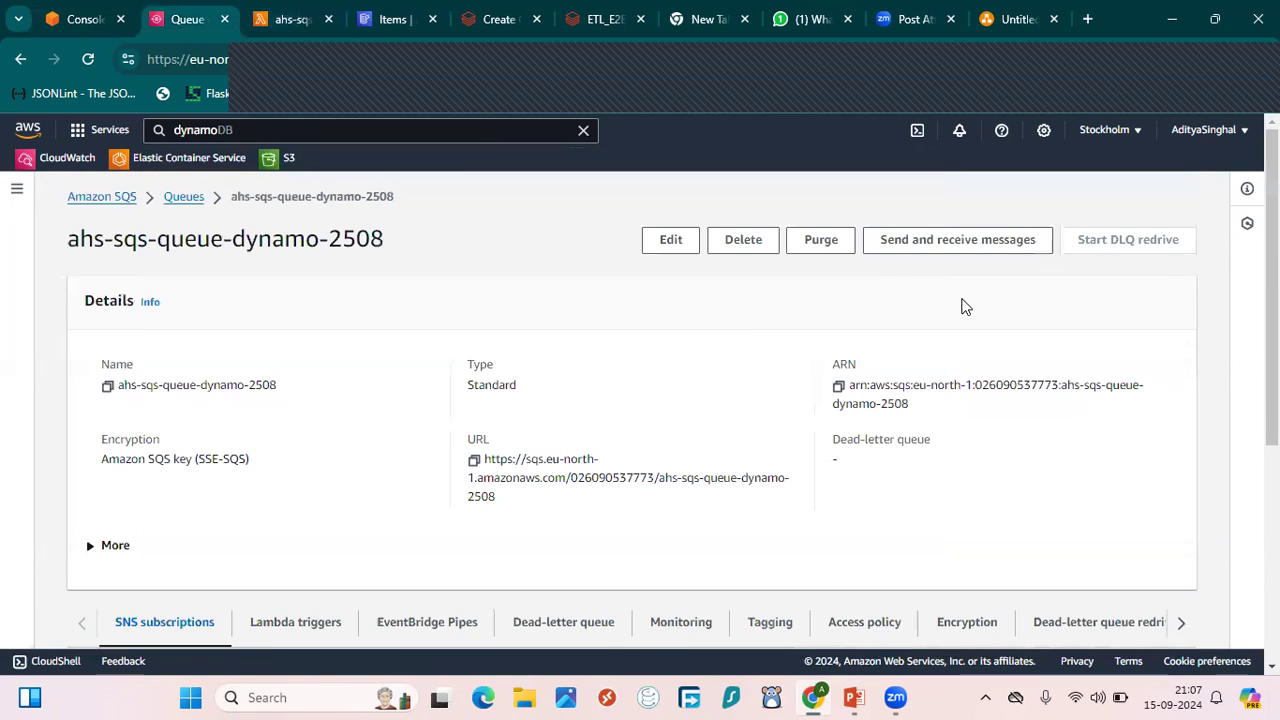
pyautogui.click(1015, 252)
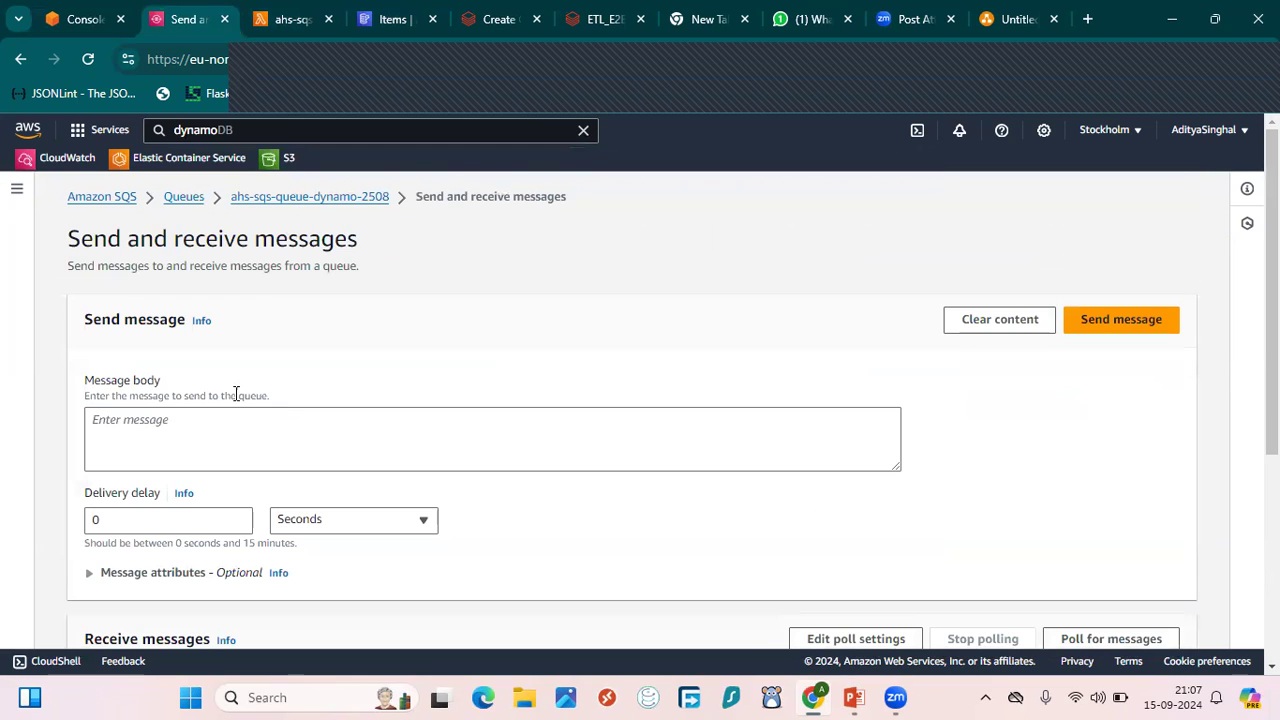
pyautogui.click(177, 421)
pyautogui.hotkey('ctrl', 'v')
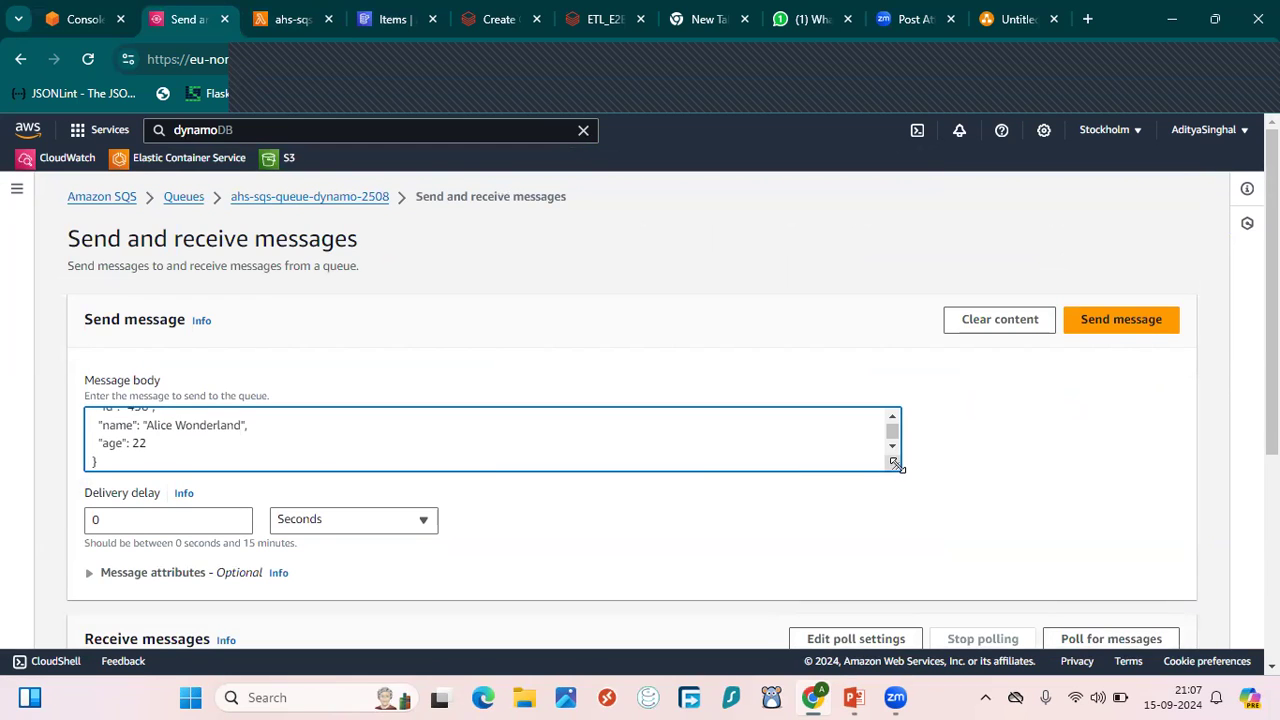
pyautogui.moveTo(895, 463); pyautogui.dragTo(934, 517)
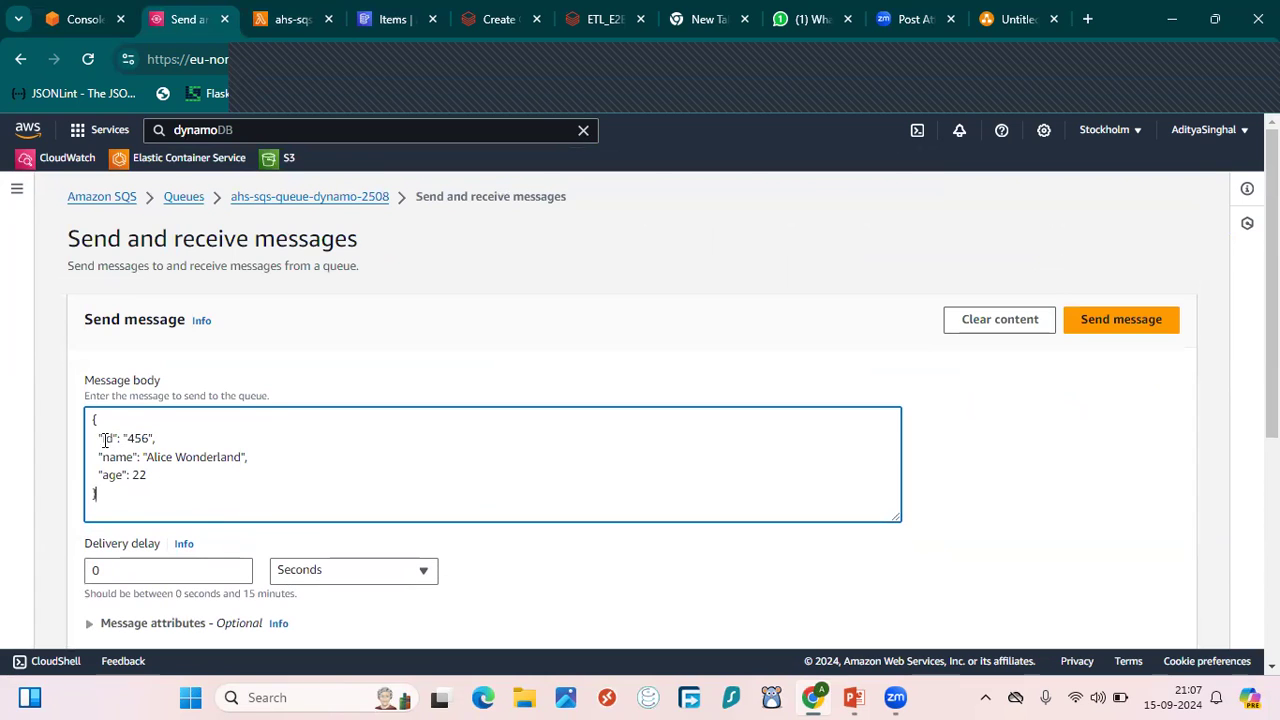
# Step: Compare the pasted message's fields with the DynamoDB table items and the Lambda function's sample message
pyautogui.moveTo(95, 438); pyautogui.dragTo(197, 478)
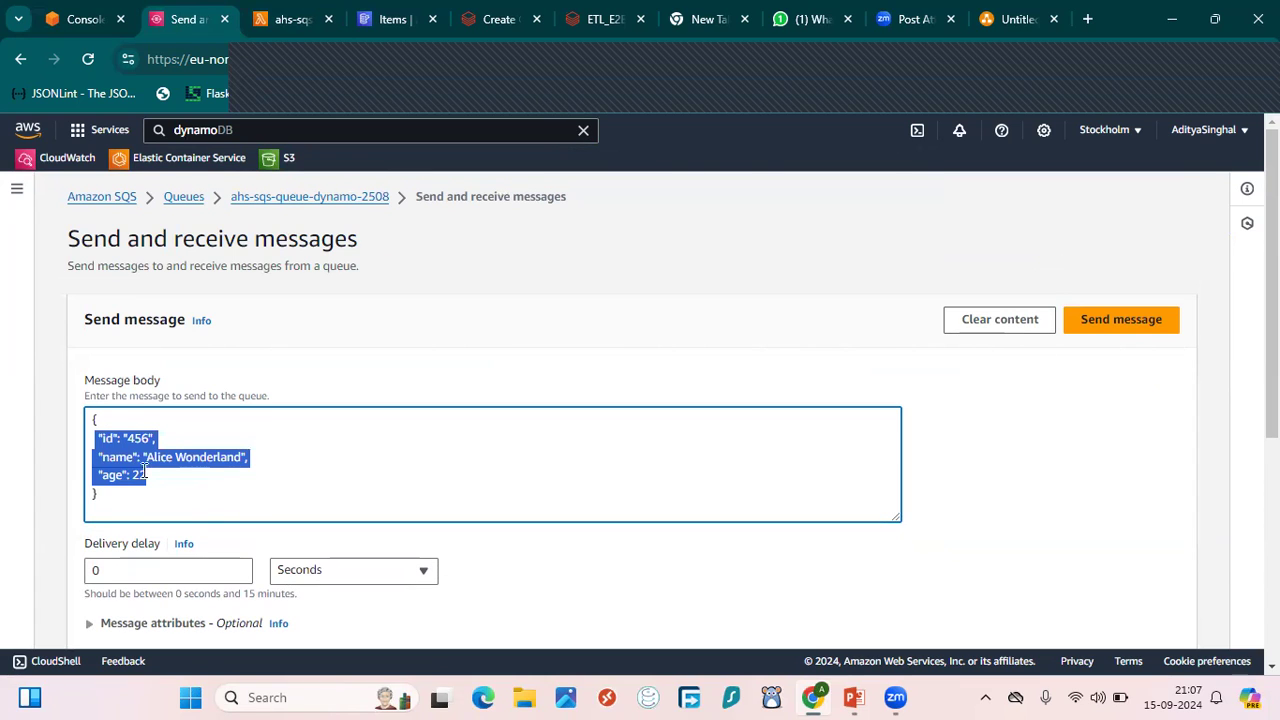
pyautogui.click(362, 19)
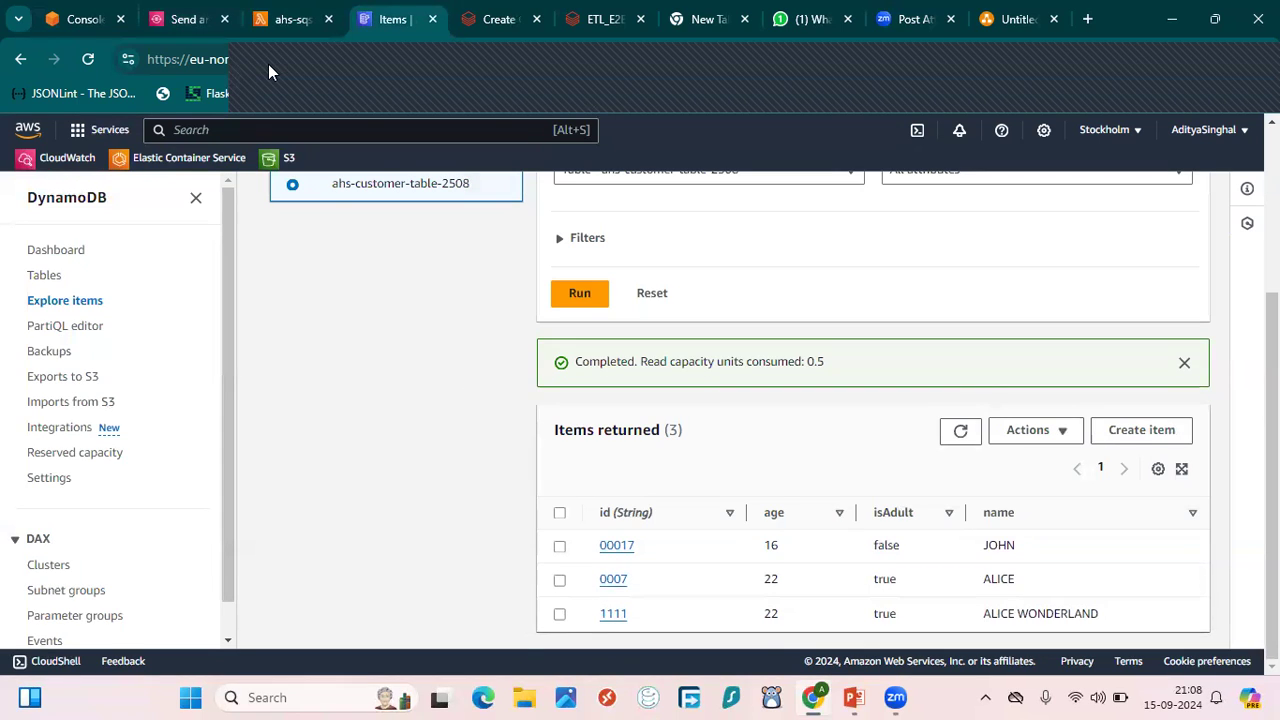
pyautogui.click(268, 22)
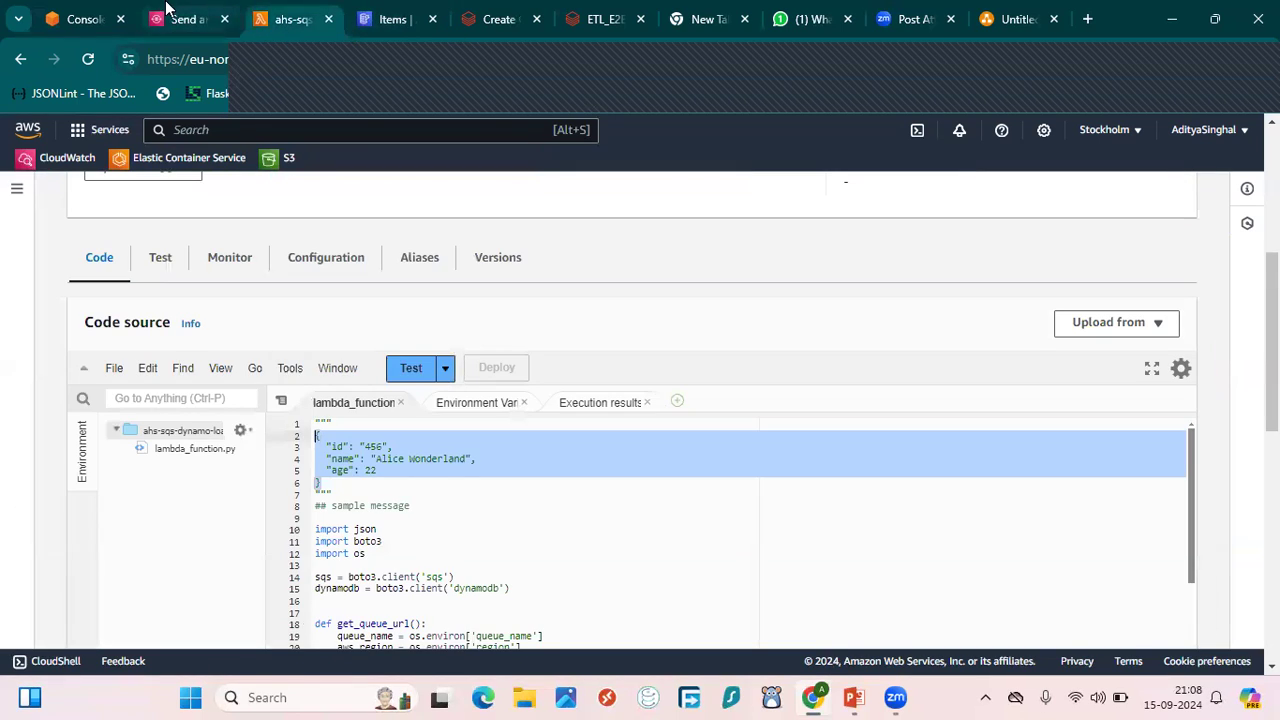
# Step: Replace the message's id and name with a new customer's ID and full name, set the age to 27, and send it
pyautogui.click(168, 18)
pyautogui.tripleClick(140, 438)
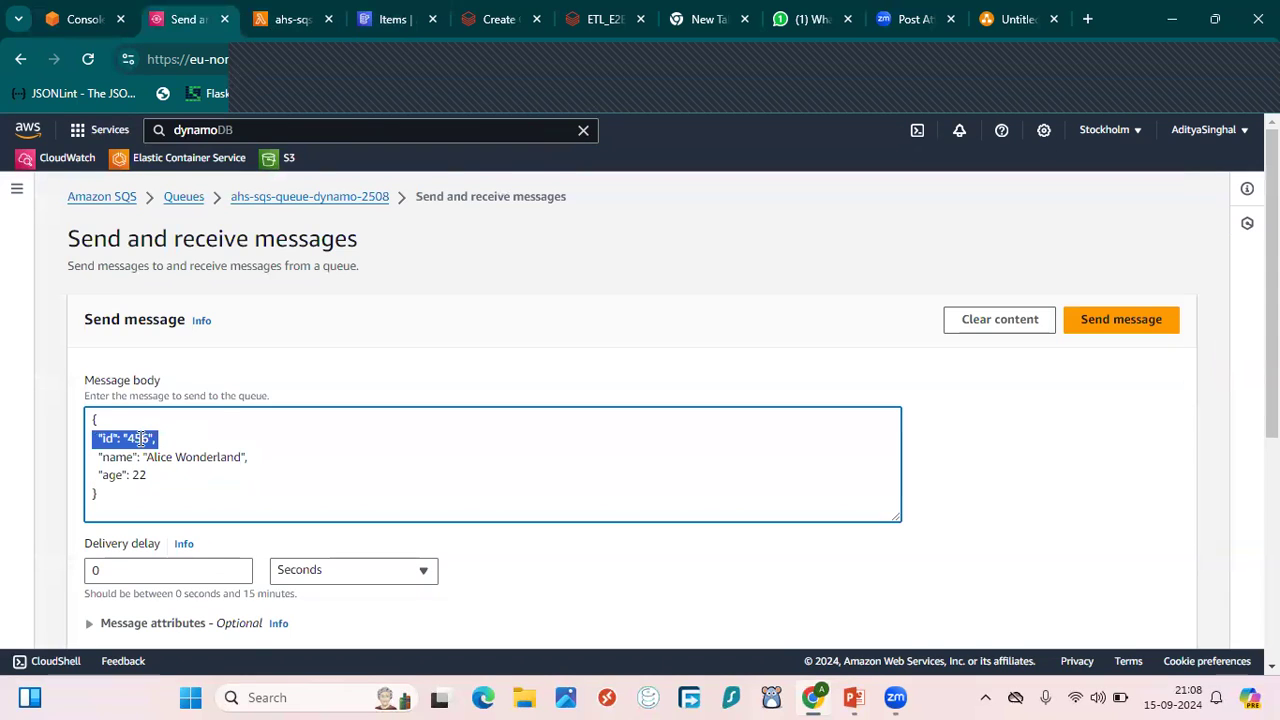
pyautogui.press('Right')
pyautogui.press('BackSpace')
pyautogui.press('BackSpace')
pyautogui.press('BackSpace')
pyautogui.write('0011')
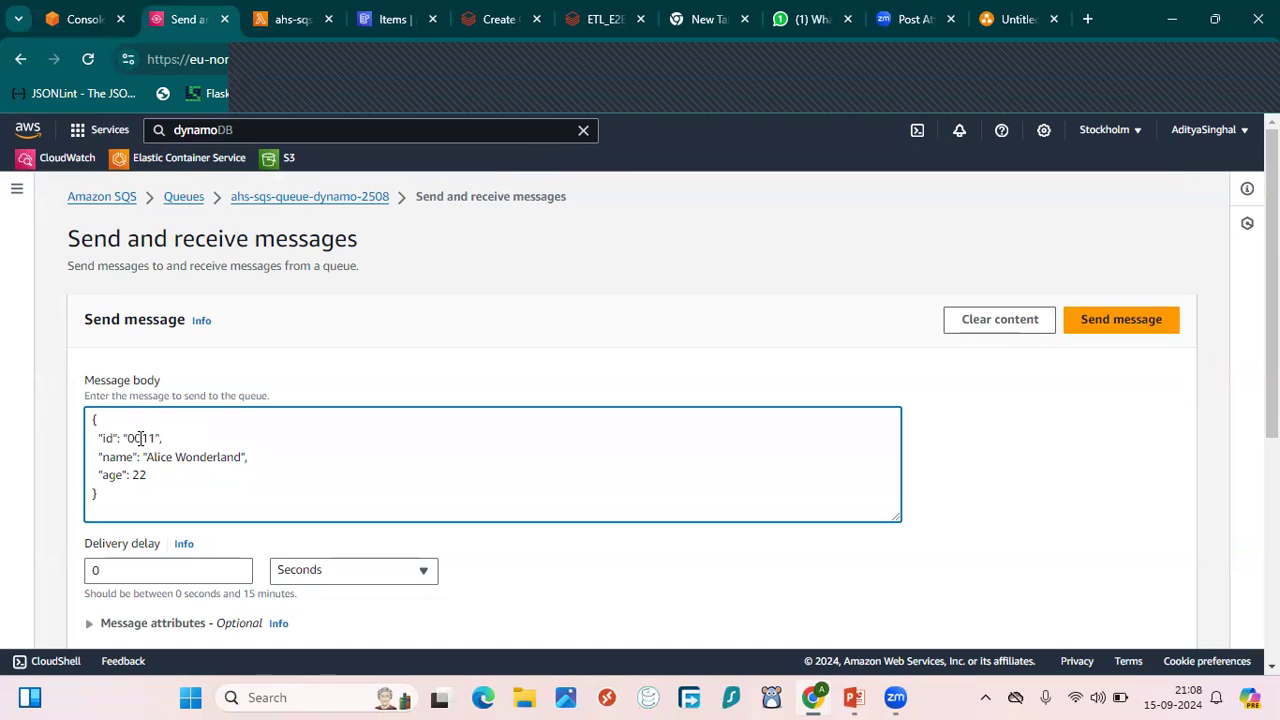
pyautogui.moveTo(147, 455); pyautogui.dragTo(242, 455)
pyautogui.write('Peter Peter')
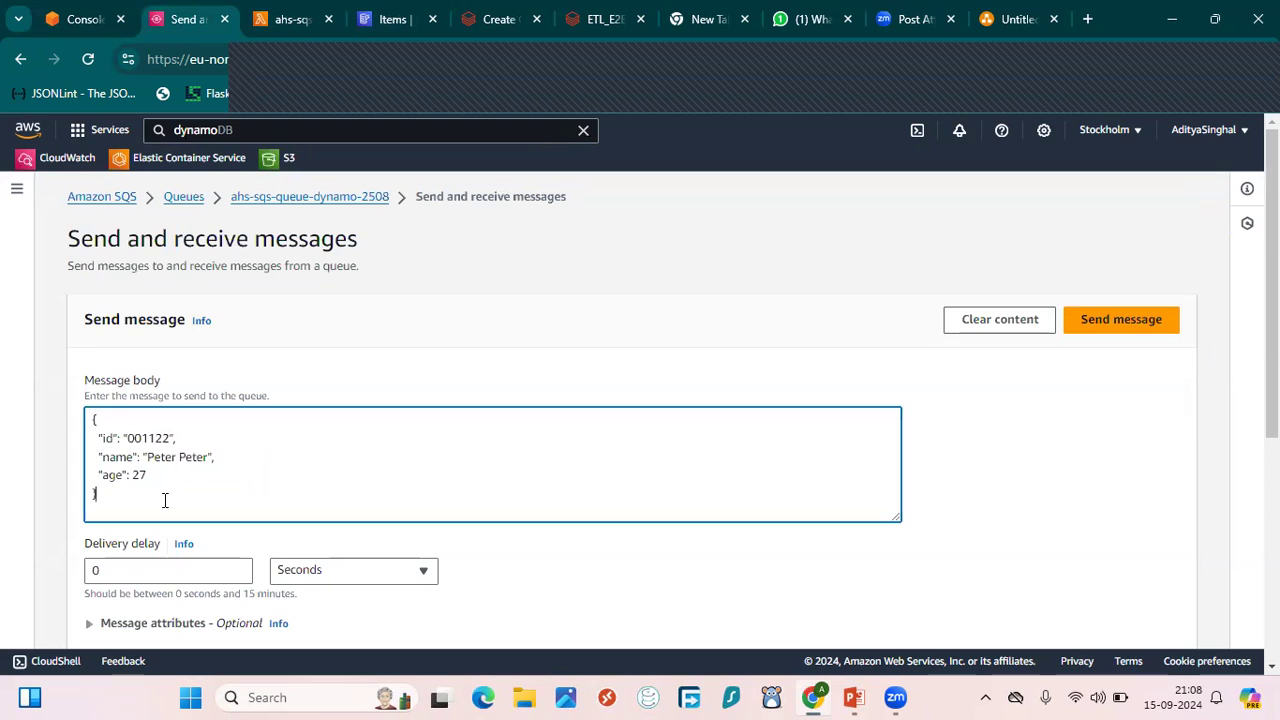
pyautogui.hotkey('ctrl', 'a')
pyautogui.click(1140, 333)
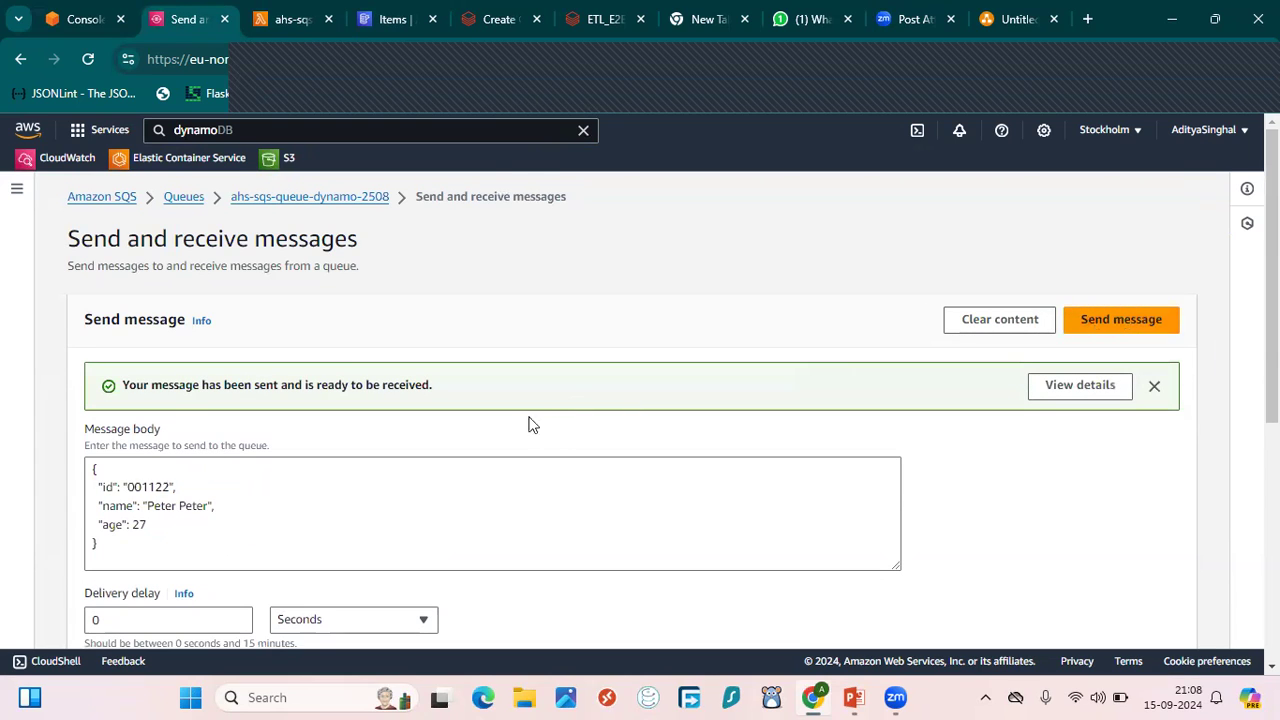
# Step: Open the CloudWatch log group of the ahs-sqs-dynamo-load-2508 Lambda function and view its log streams
pyautogui.click(300, 20)
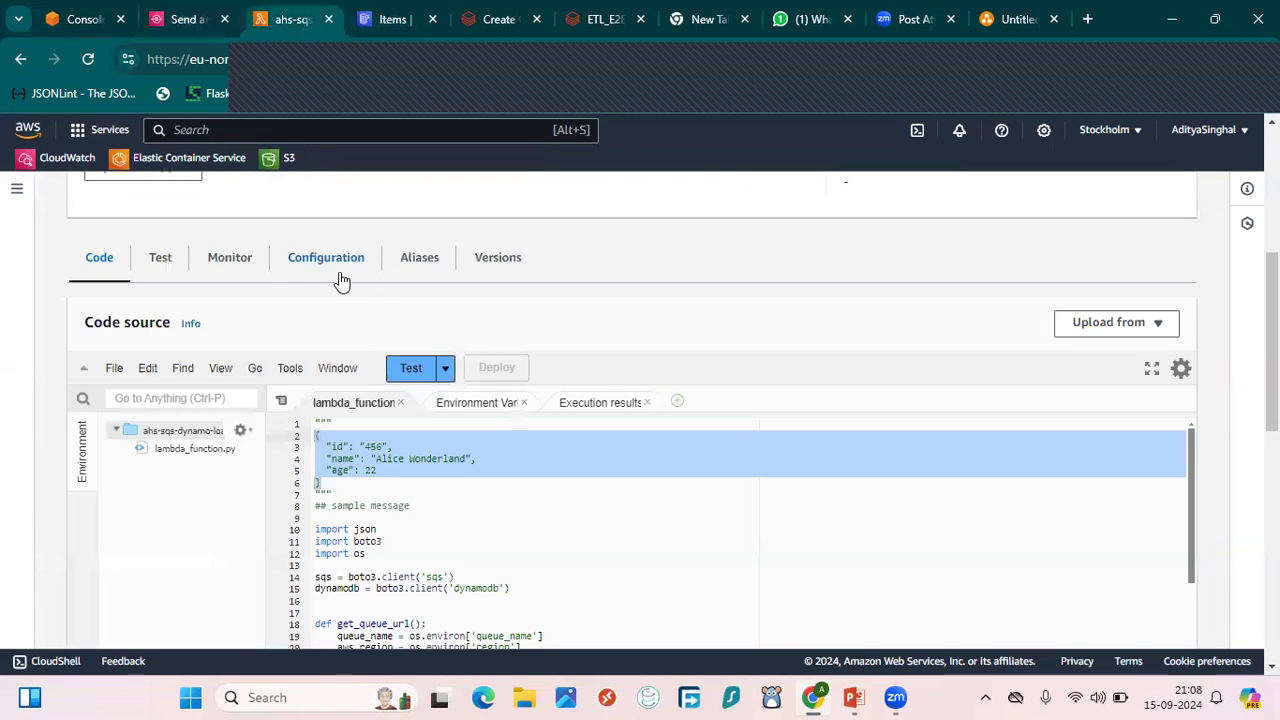
pyautogui.click(242, 265)
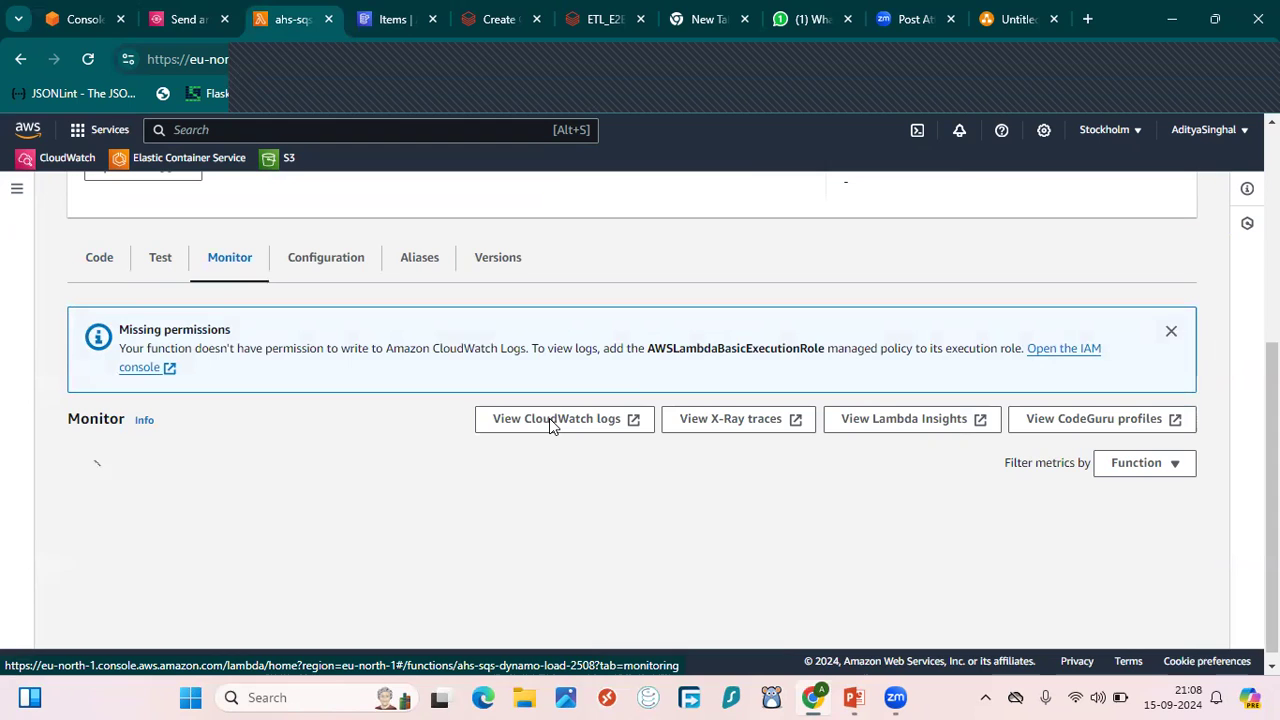
pyautogui.click(528, 421)
pyautogui.click(350, 18)
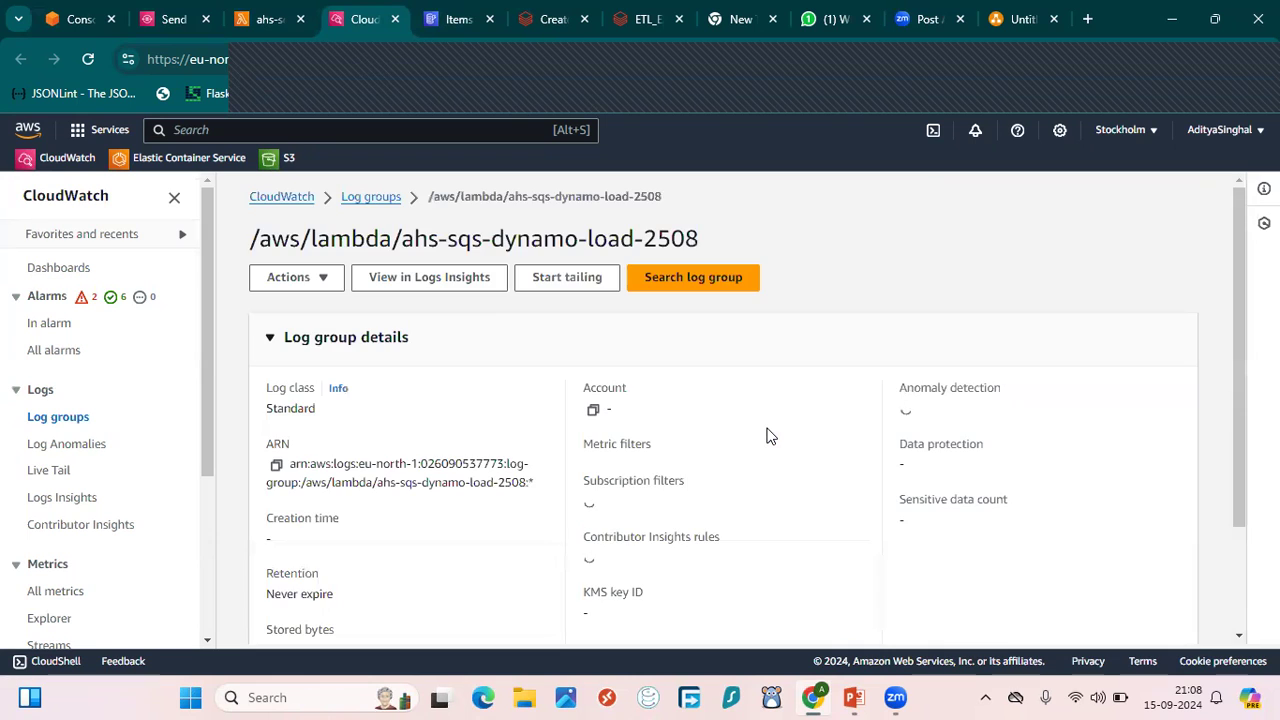
pyautogui.scroll(-3, 770, 436)
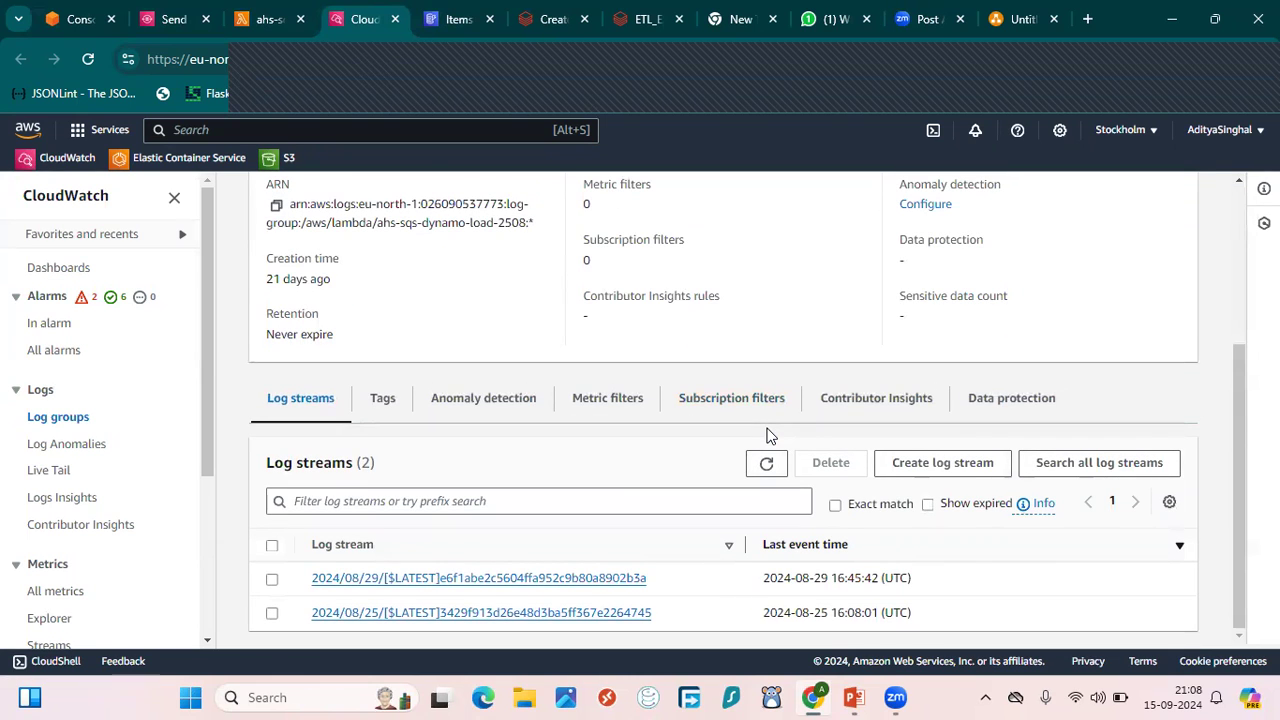
# Step: Refresh the function's log streams several times to look for a run triggered by the sent message
pyautogui.click(766, 463)
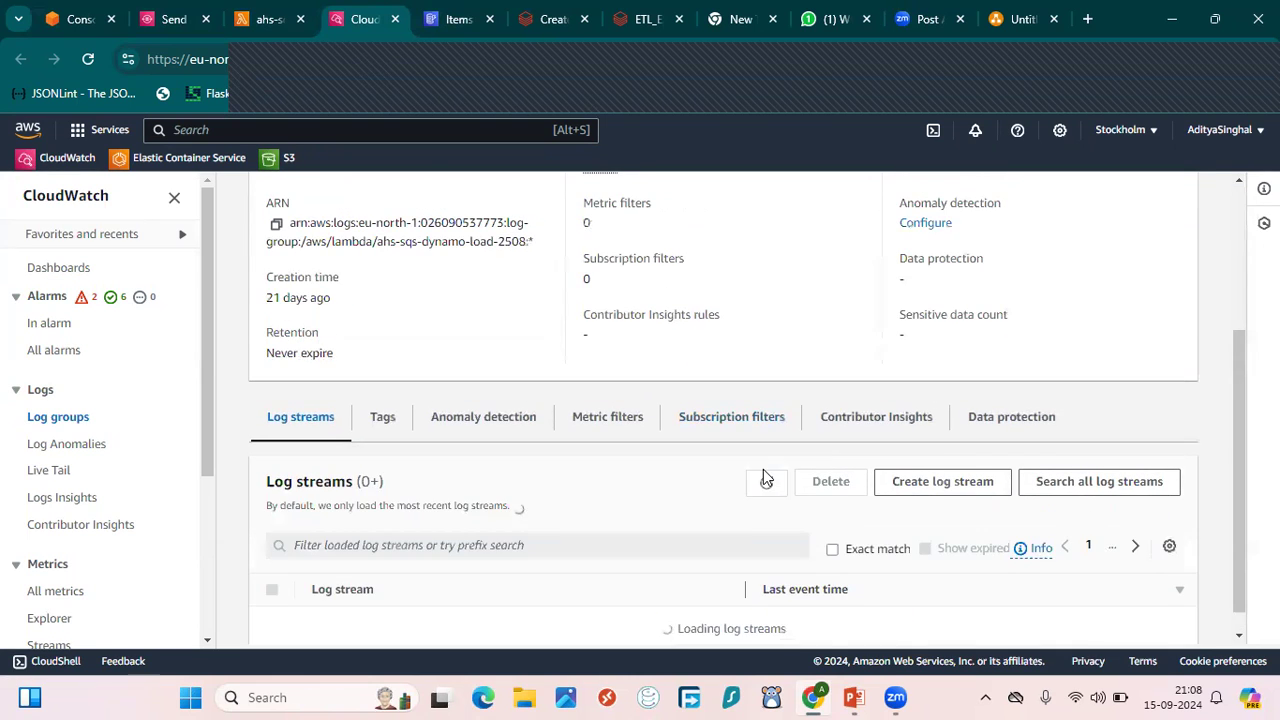
pyautogui.click(765, 480)
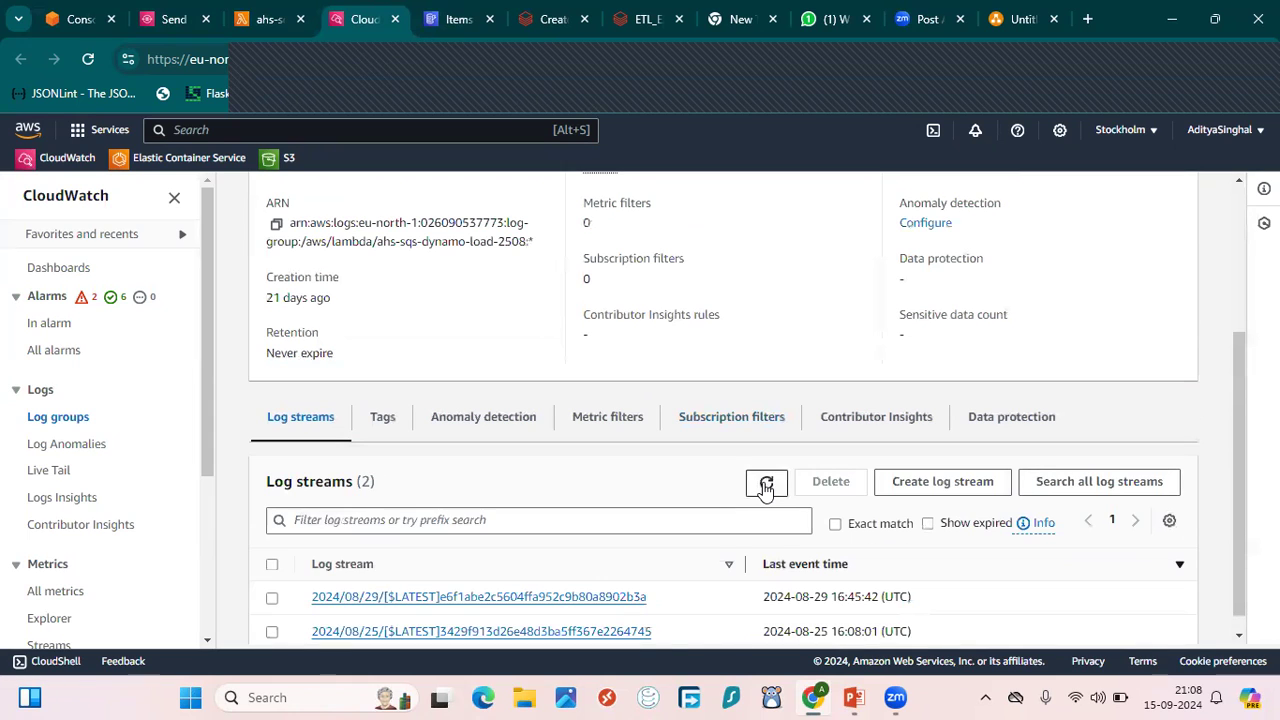
pyautogui.click(766, 485)
pyautogui.click(766, 485)
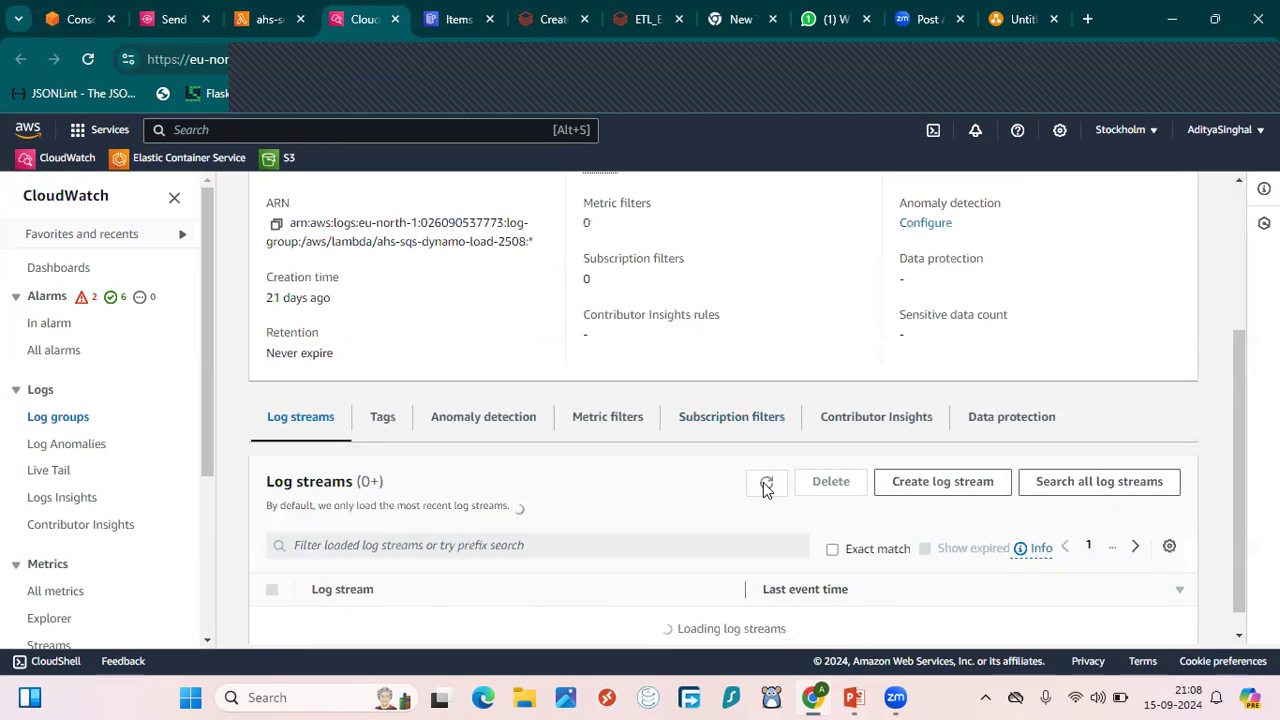
pyautogui.click(766, 485)
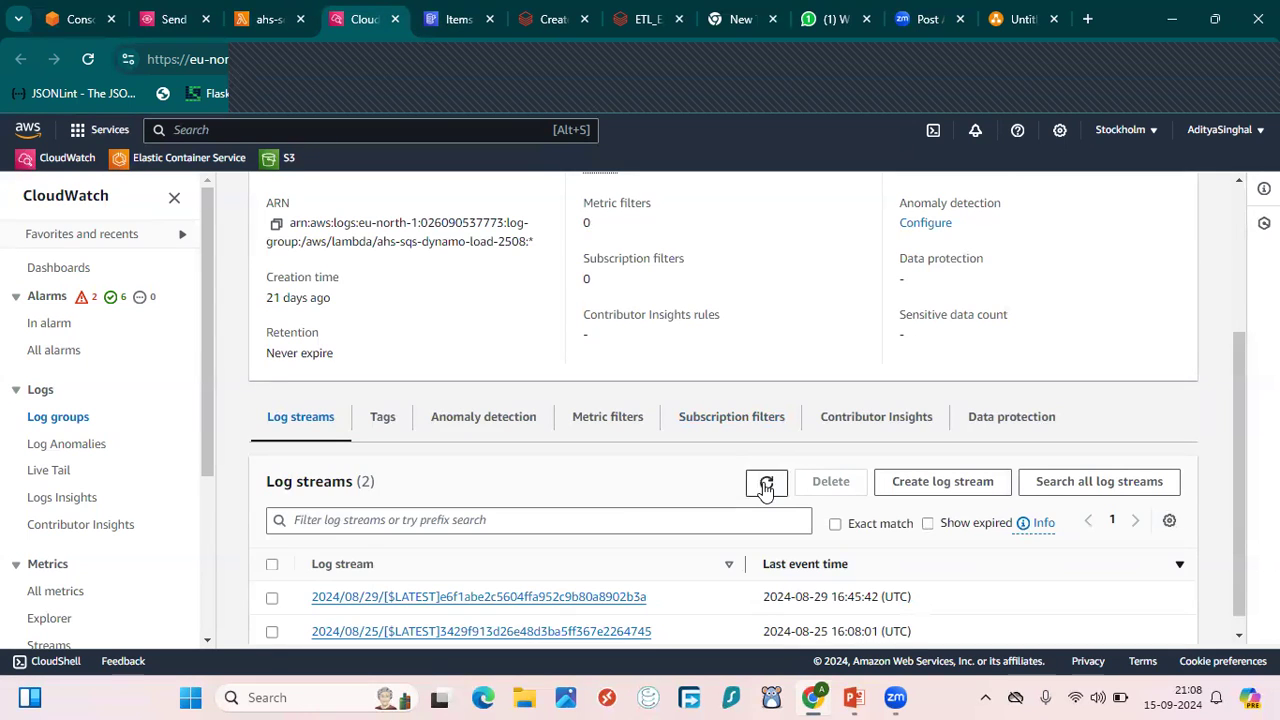
pyautogui.click(766, 485)
pyautogui.scroll(3, 763, 489)
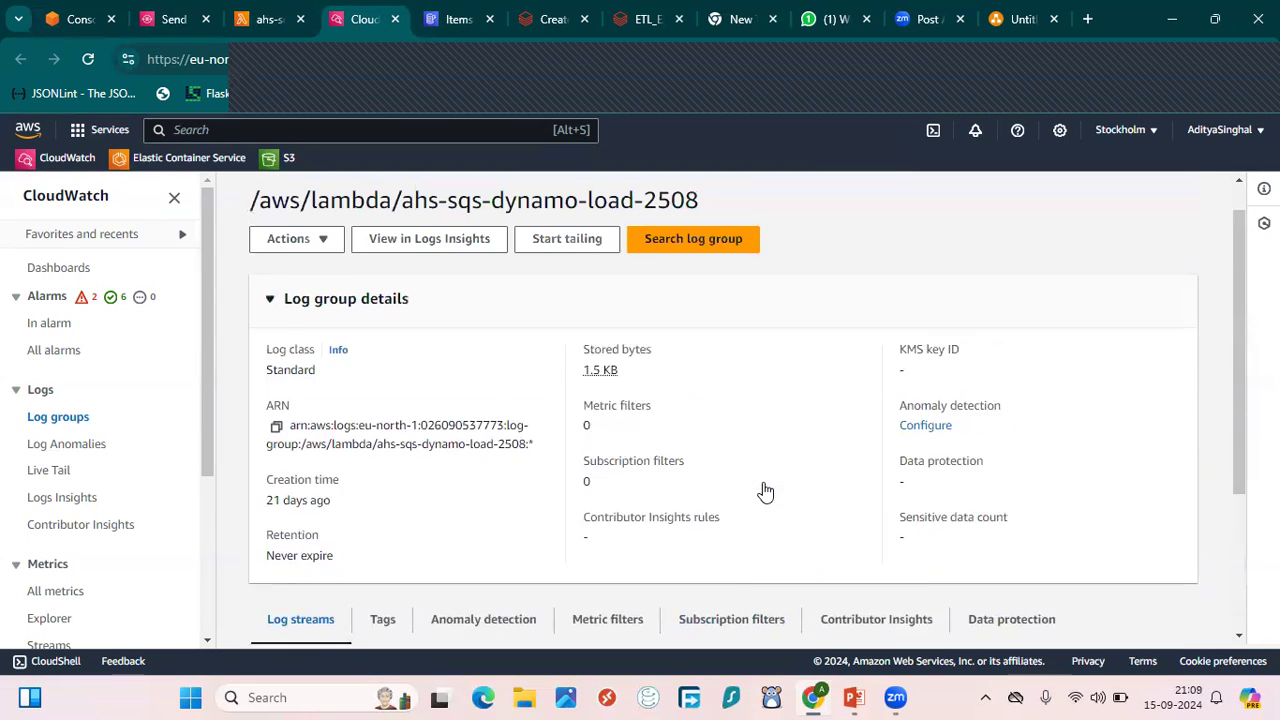
# Step: Check the ahs-customer-table-2508 items in DynamoDB for the new customer record and dismiss the scan notice
pyautogui.click(452, 19)
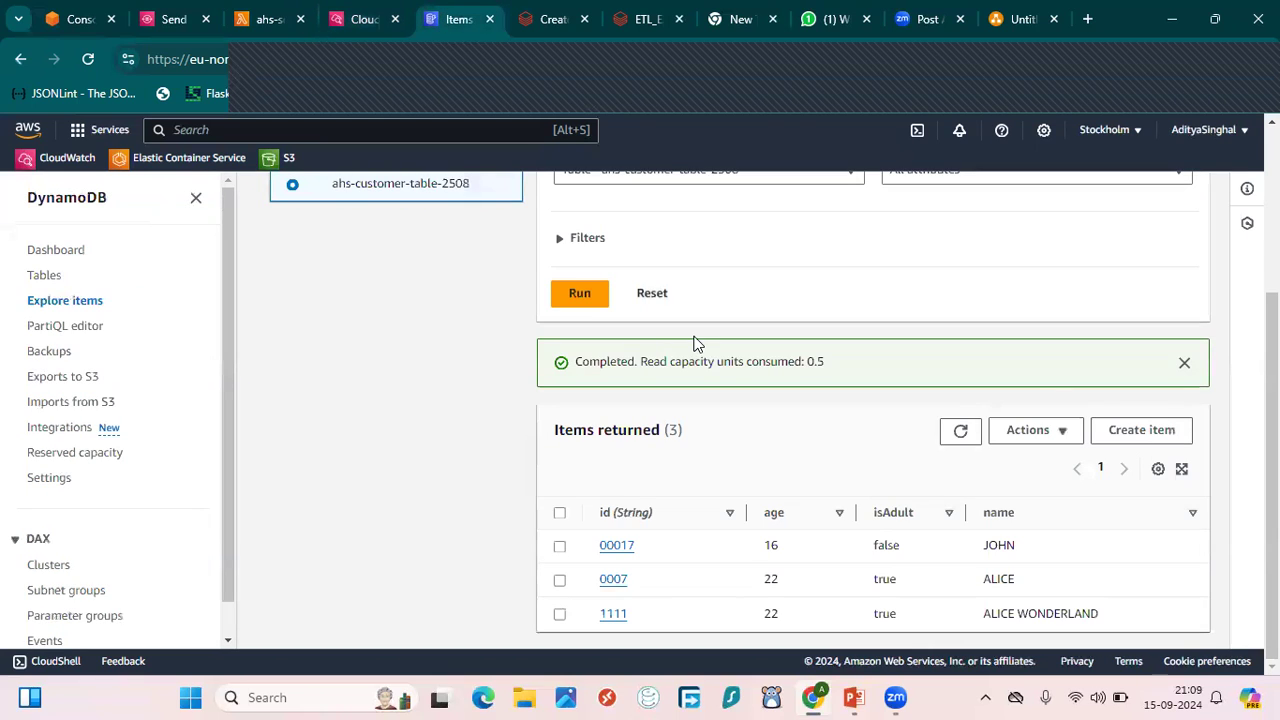
pyautogui.click(1184, 362)
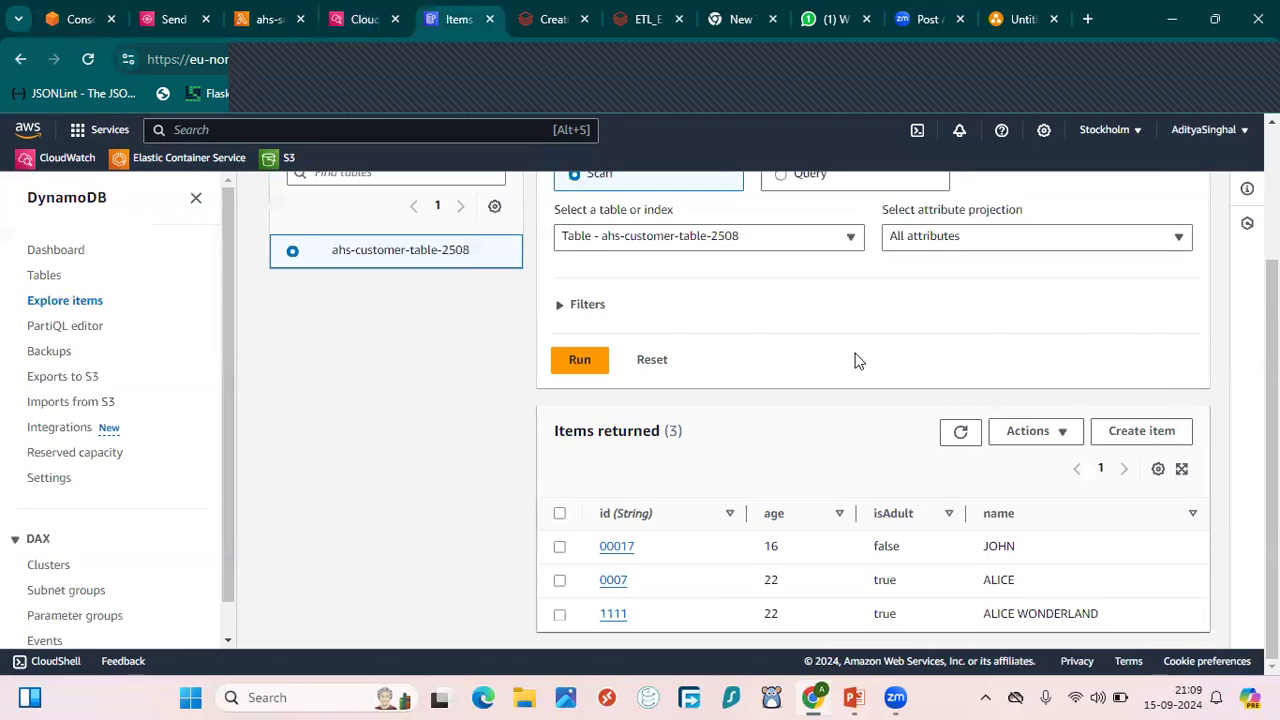
pyautogui.scroll(3, 817, 360)
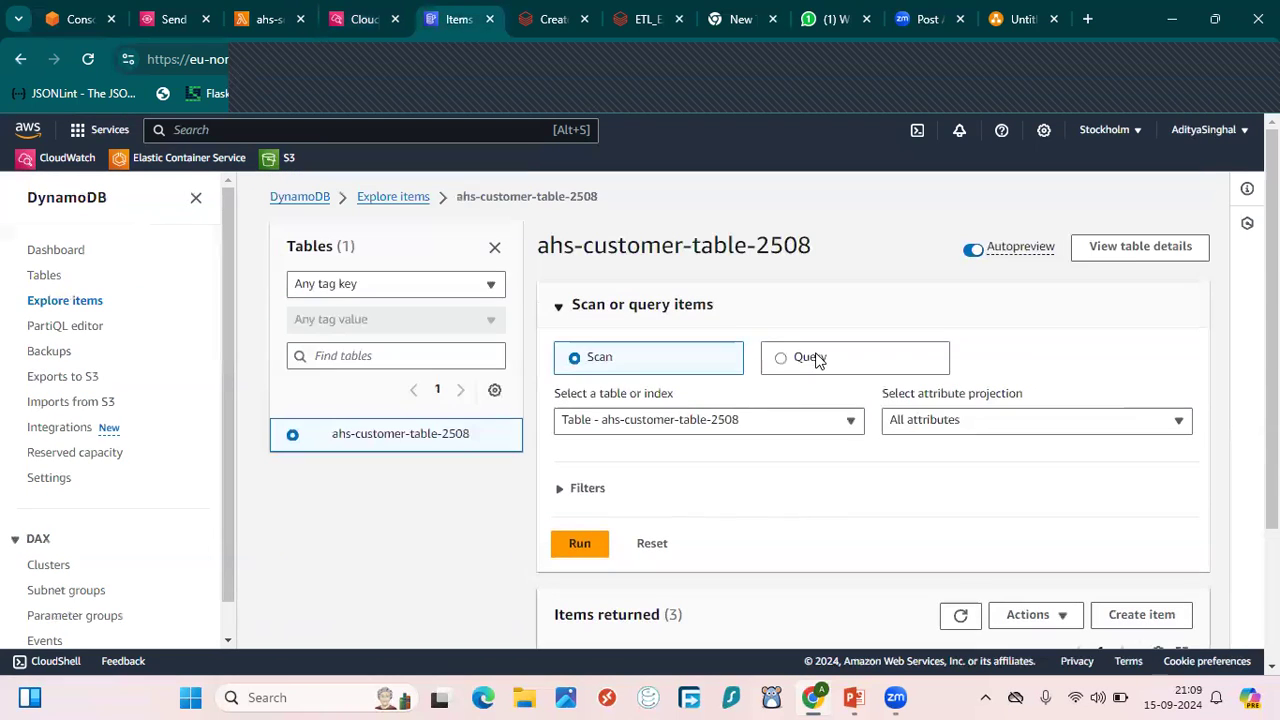
# Step: Return to the CloudWatch log group and refresh its log streams again to check for new Lambda activity
pyautogui.click(362, 22)
pyautogui.scroll(-3, 510, 415)
pyautogui.scroll(3, 510, 415)
pyautogui.scroll(-3, 510, 415)
pyautogui.scroll(3, 510, 415)
pyautogui.scroll(-3, 510, 415)
pyautogui.click(764, 466)
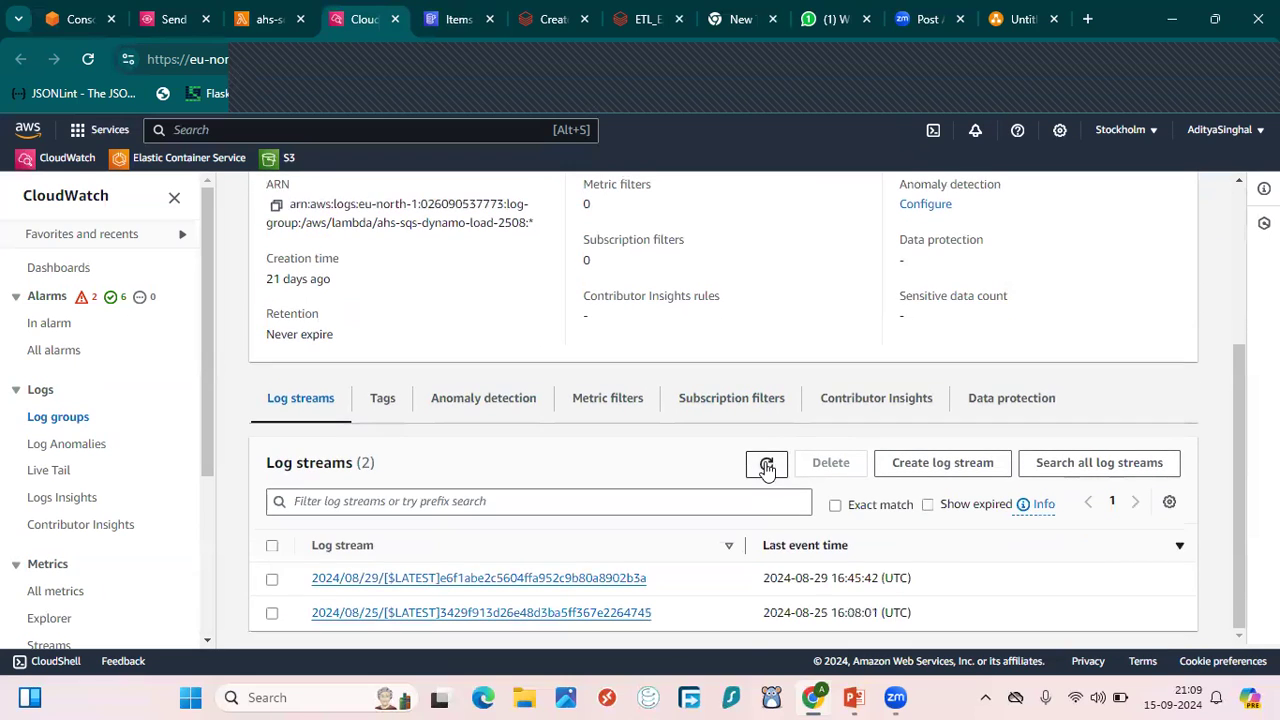
pyautogui.click(766, 468)
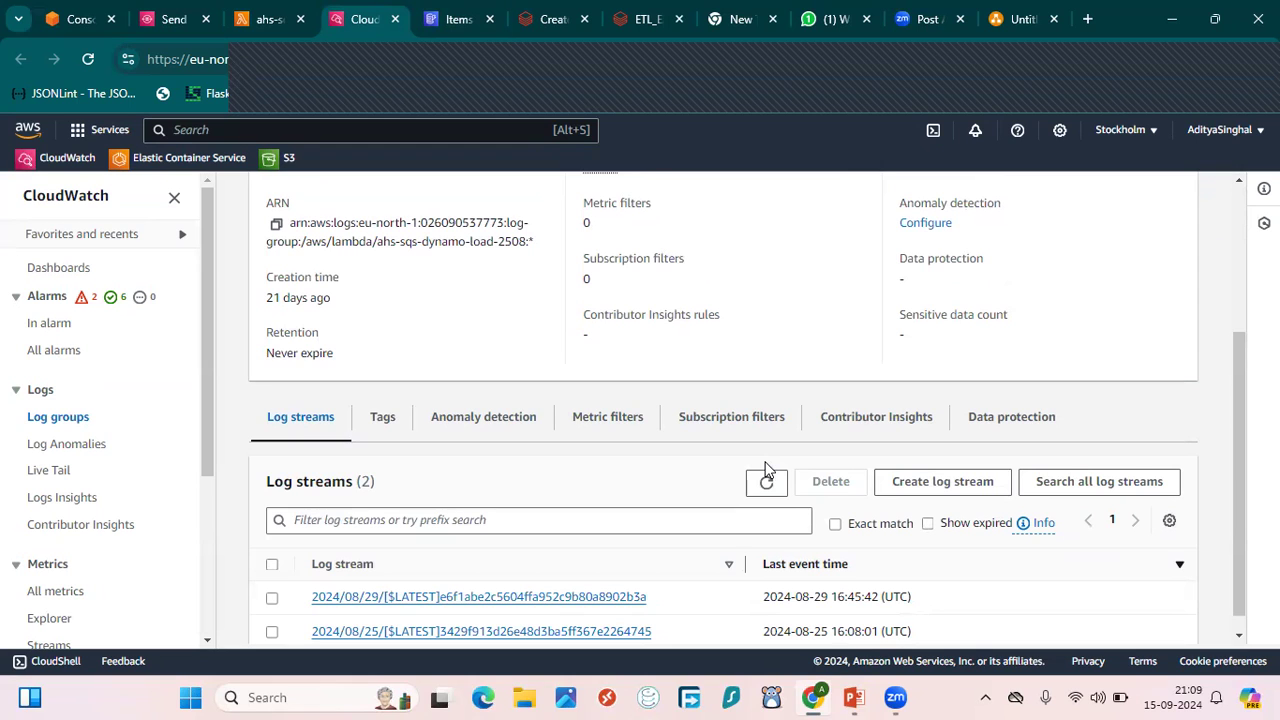
# Step: Open the Lambda function's execution role, ahs-lambda-kinesis-role-2008, in IAM from the function's permissions configuration
pyautogui.click(262, 19)
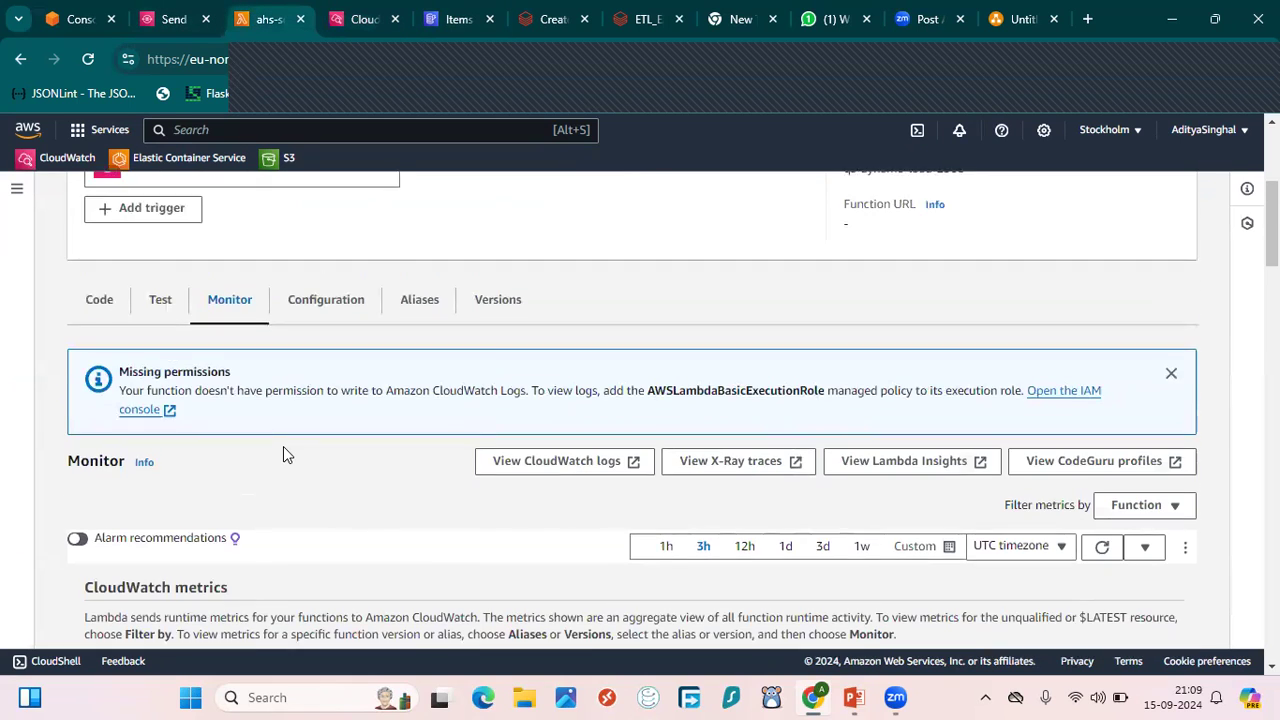
pyautogui.scroll(2, 283, 455)
pyautogui.scroll(-4, 410, 505)
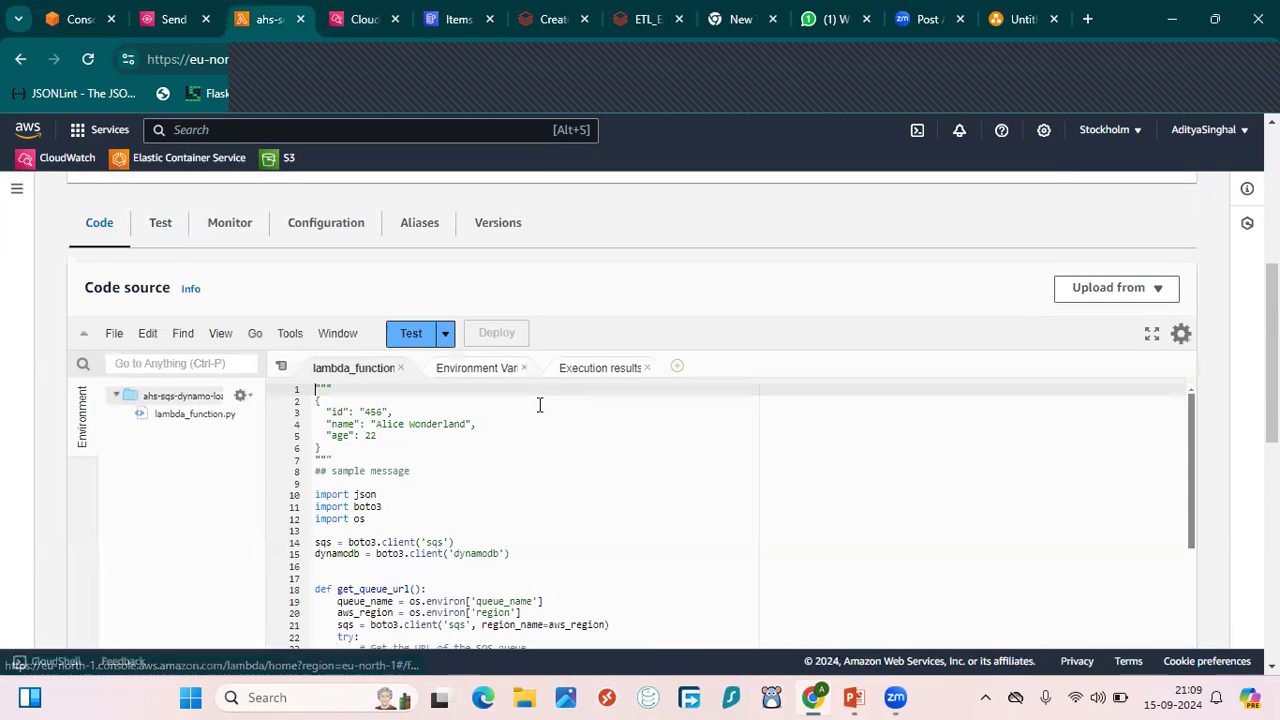
pyautogui.click(322, 234)
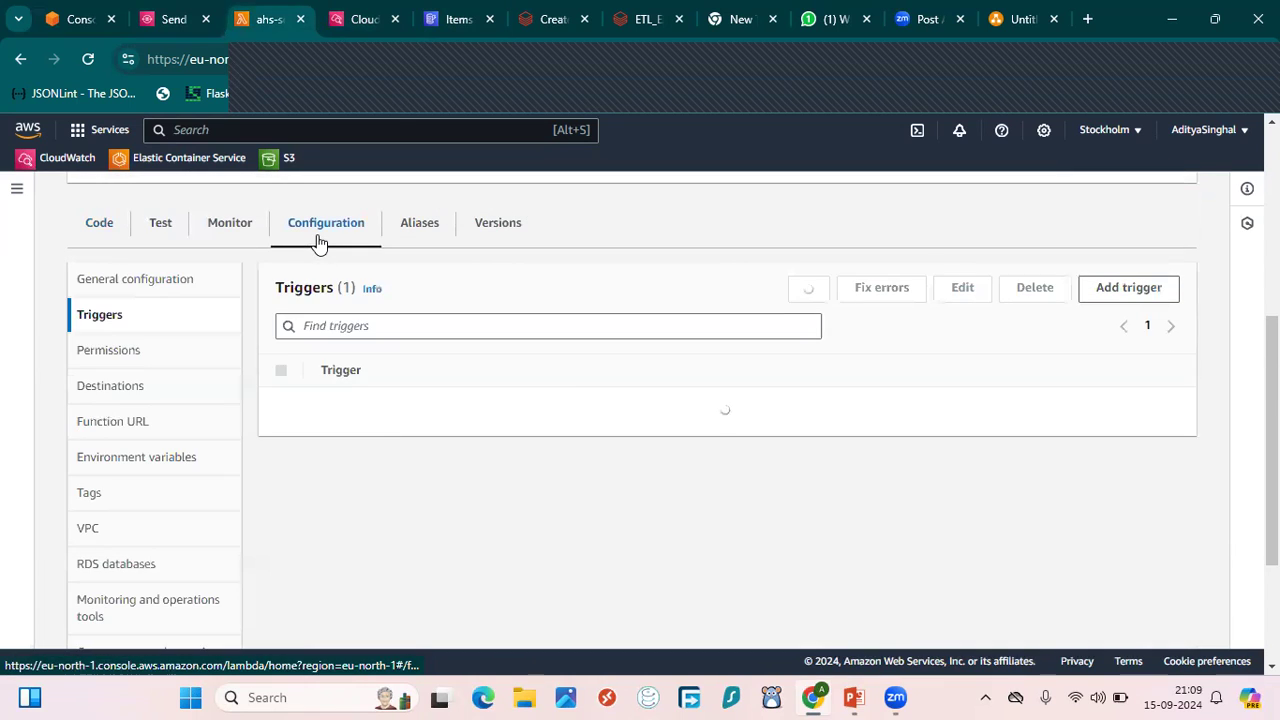
pyautogui.click(116, 356)
pyautogui.scroll(-3, 603, 466)
pyautogui.scroll(4, 603, 466)
pyautogui.keyDown('ctrl'); pyautogui.click(368, 430); pyautogui.keyUp('ctrl')
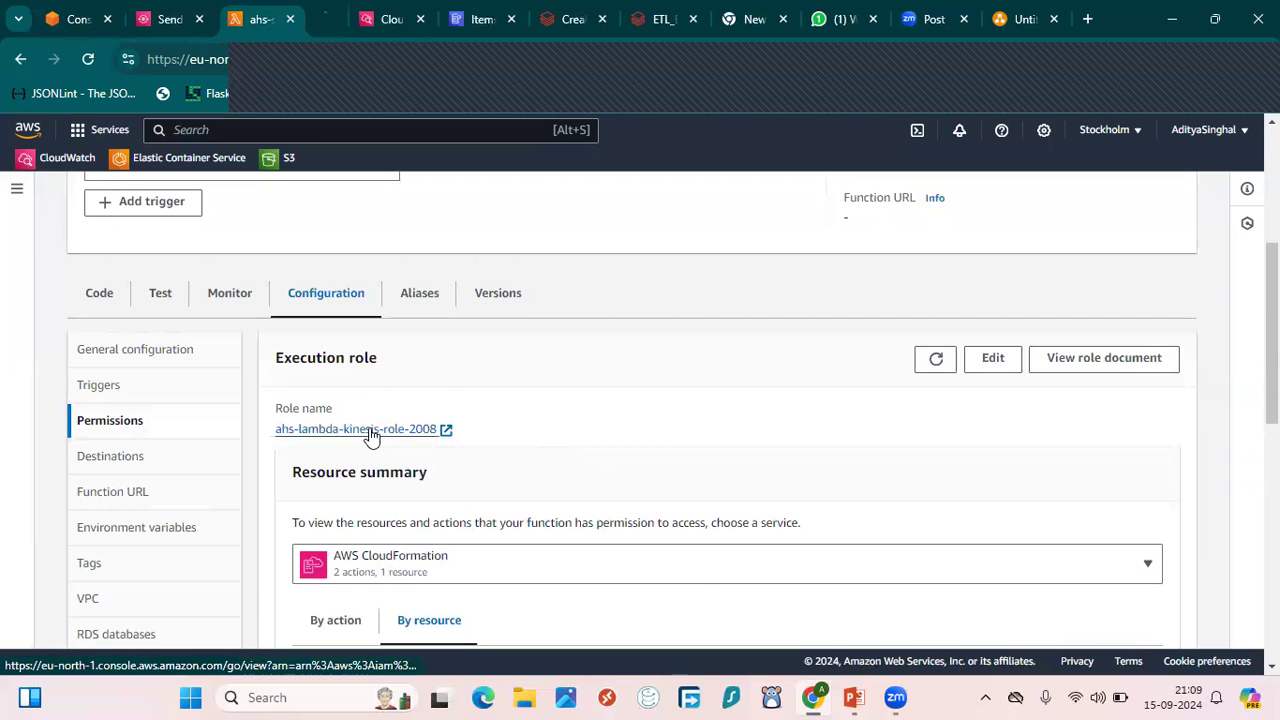
pyautogui.click(322, 12)
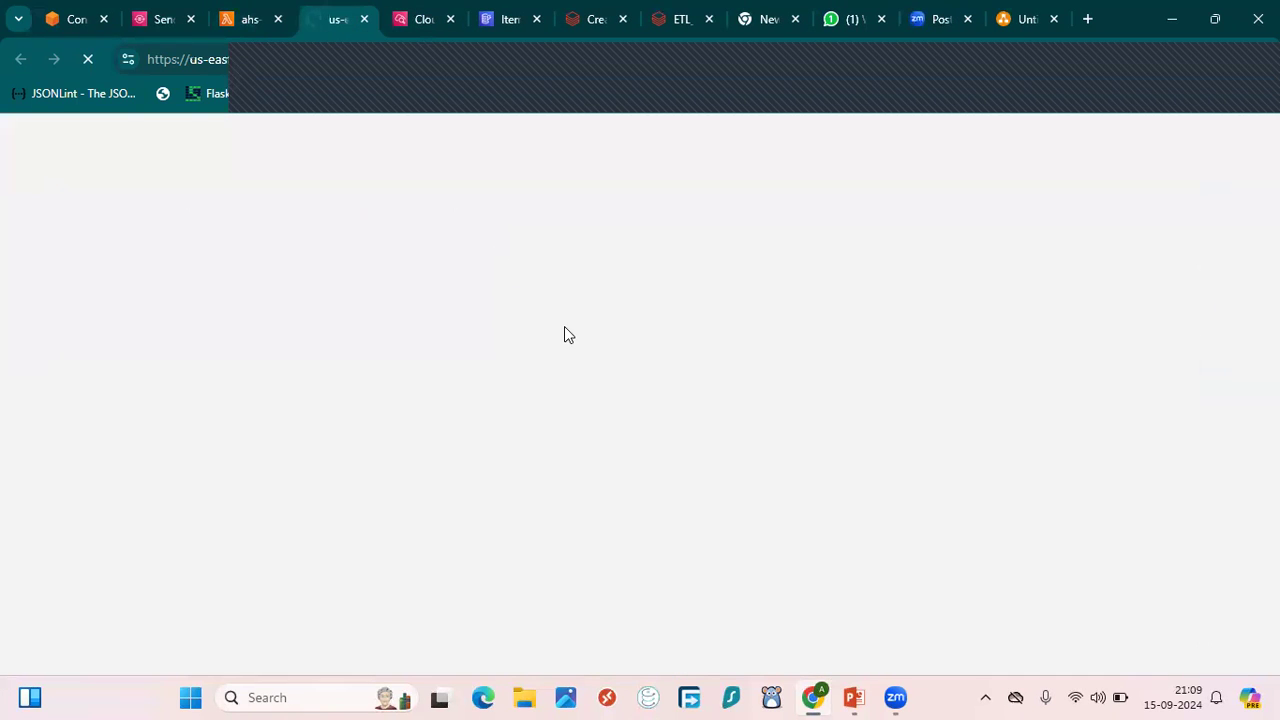
pyautogui.click(245, 19)
pyautogui.scroll(3, 435, 300)
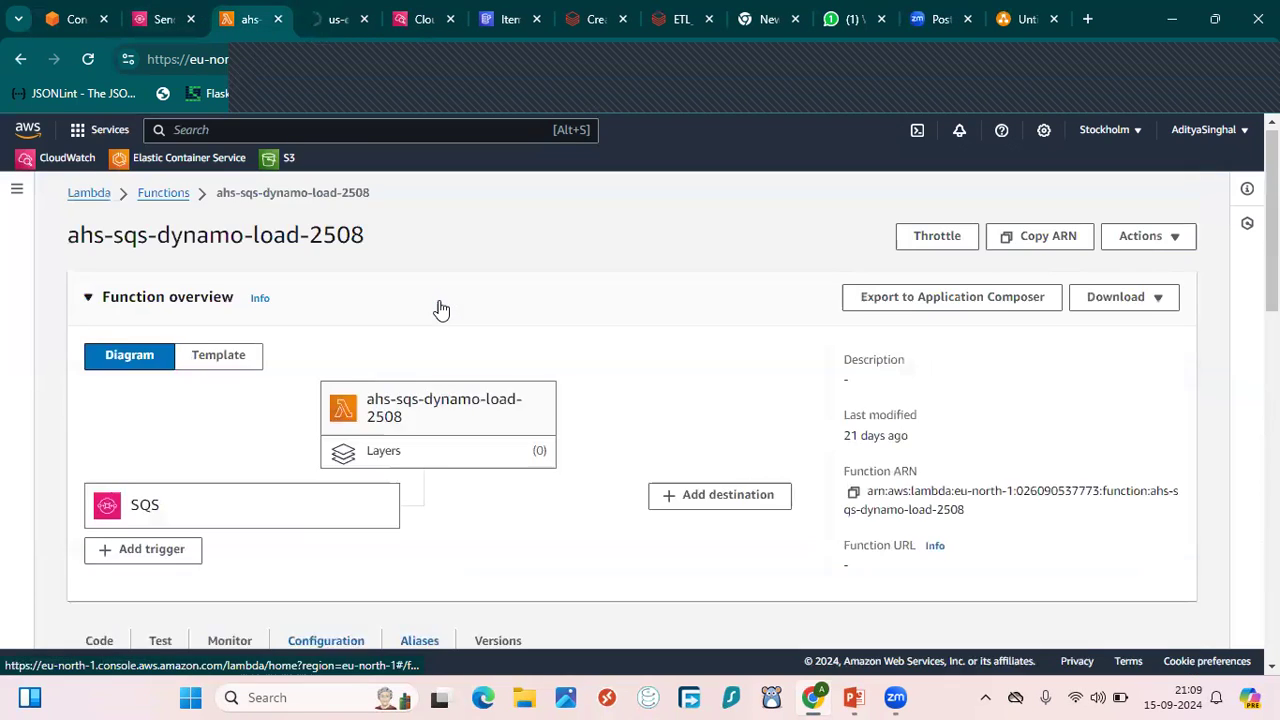
pyautogui.click(327, 22)
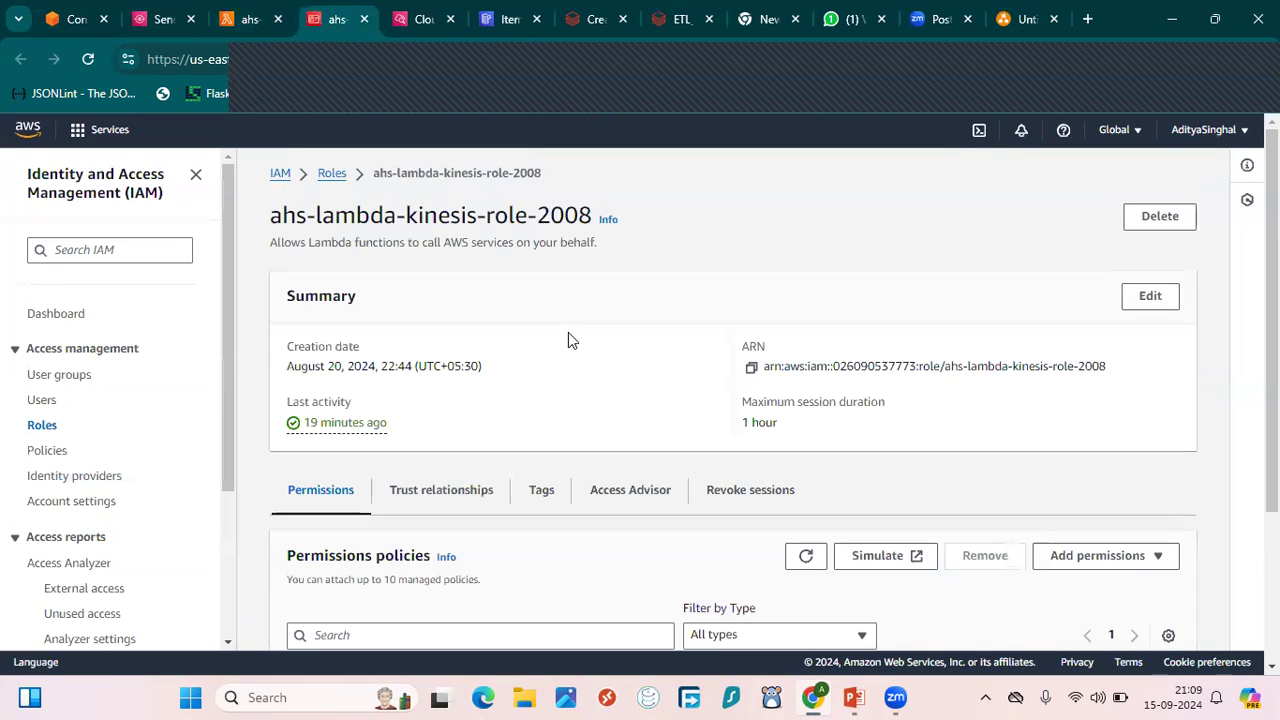
# Step: Attach the AdministratorAccess policy to the ahs-lambda-kinesis-role-2008 role and dismiss the notice
pyautogui.scroll(-3, 557, 390)
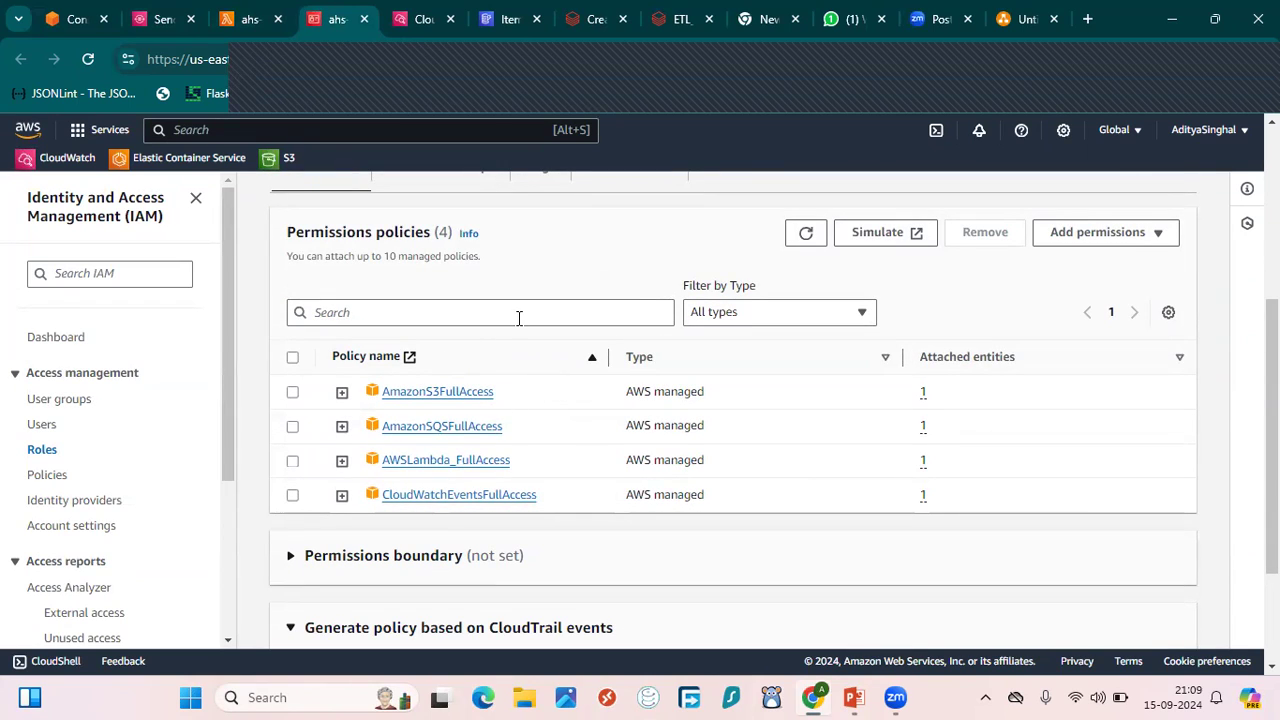
pyautogui.click(1100, 232)
pyautogui.click(1085, 264)
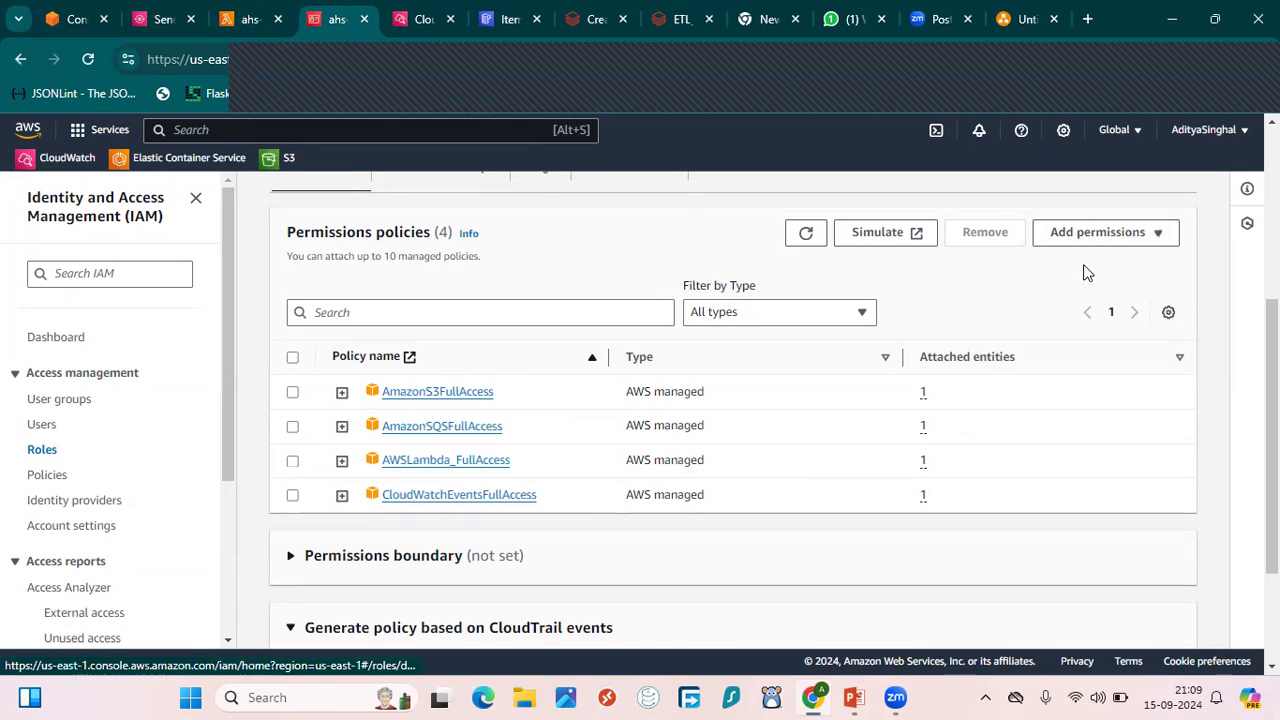
pyautogui.scroll(4, 319, 379)
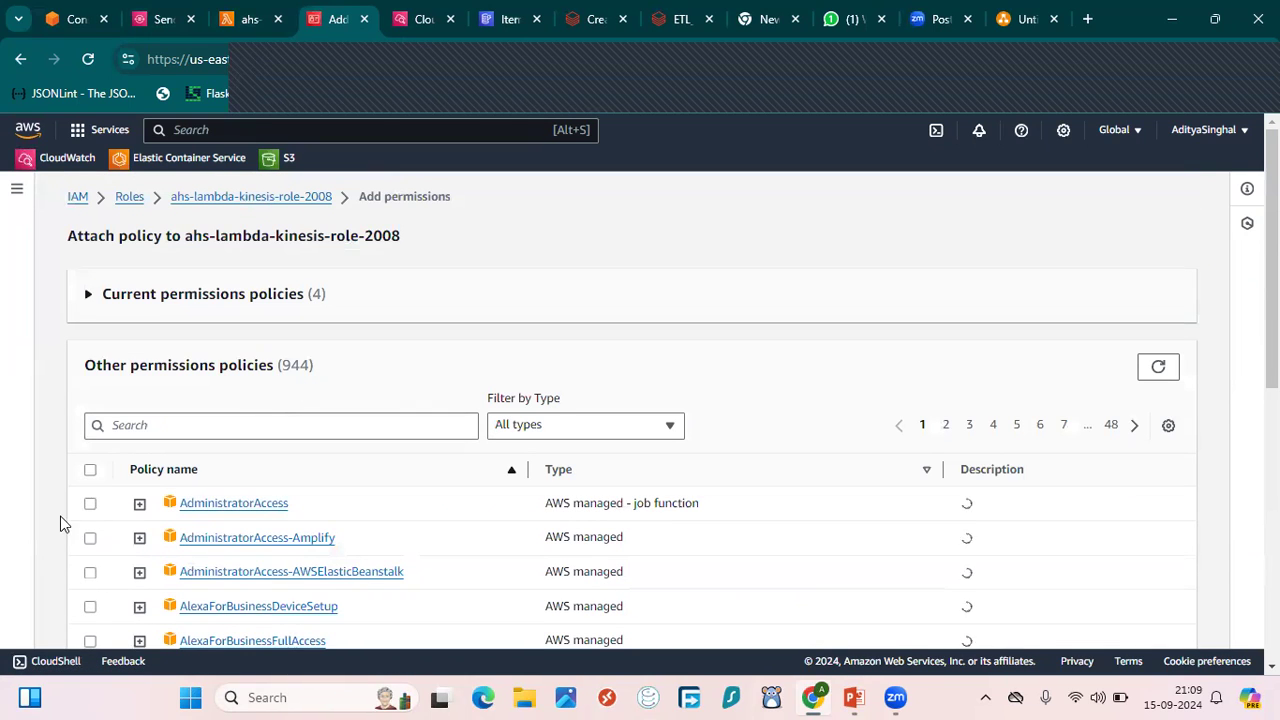
pyautogui.click(90, 503)
pyautogui.scroll(-5, 1040, 371)
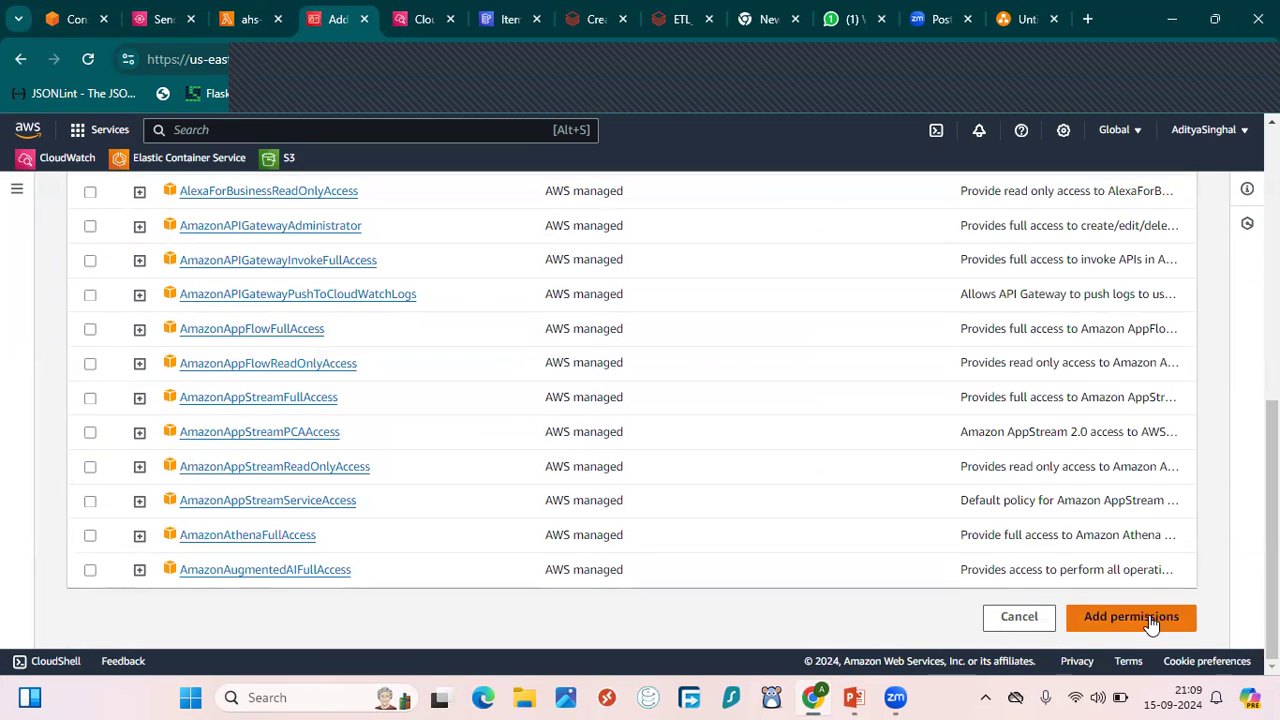
pyautogui.click(1151, 623)
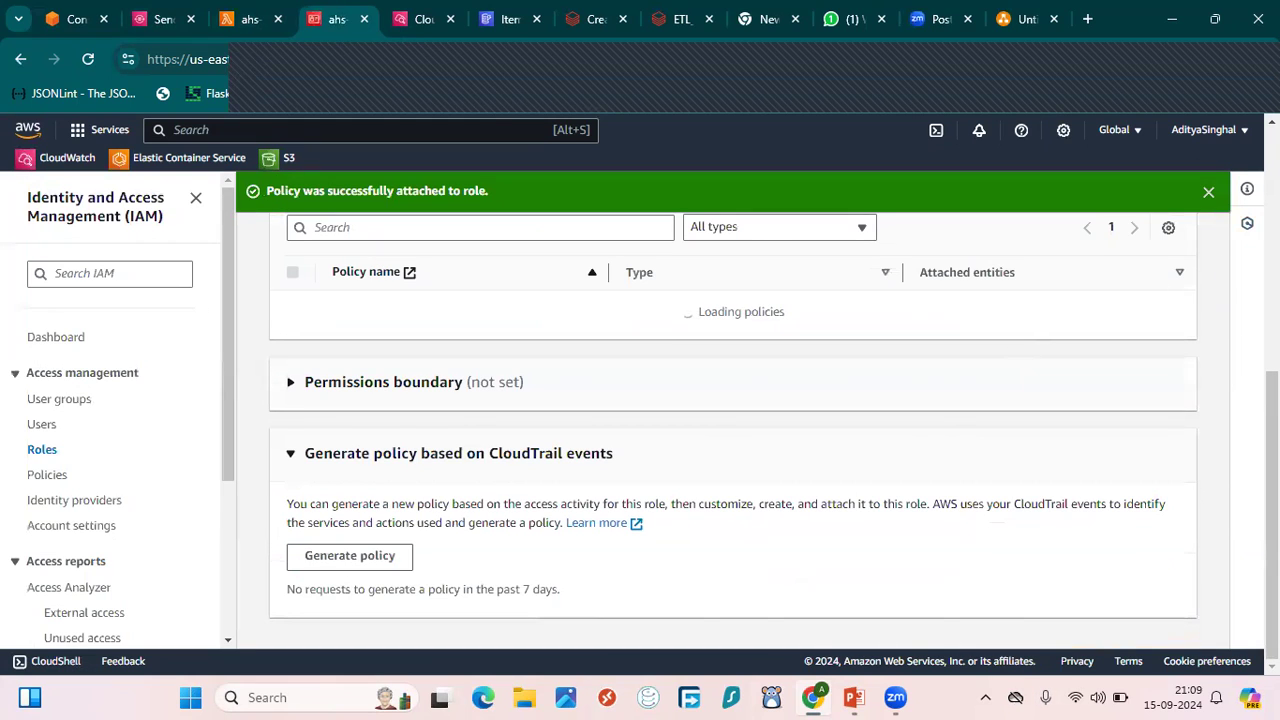
pyautogui.click(1208, 194)
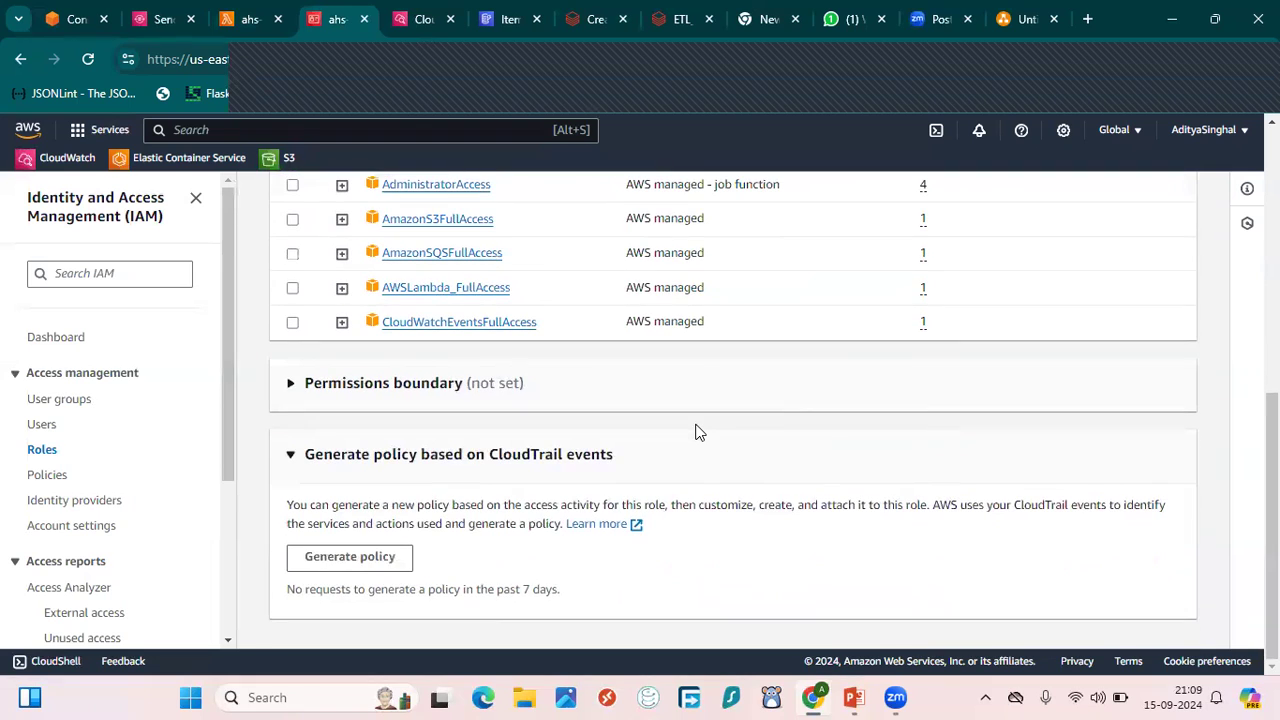
pyautogui.scroll(6, 699, 432)
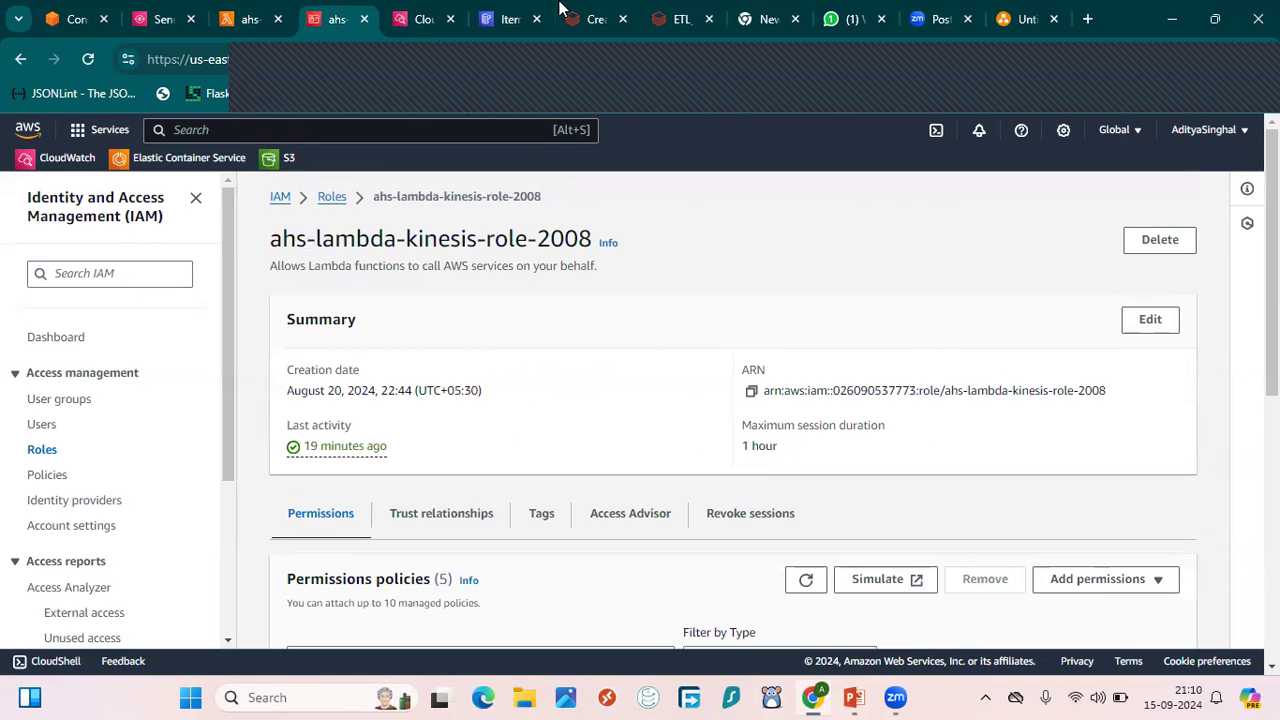
# Step: Send the same customer message to the ahs-sqs-queue-dynamo-2508 queue again
pyautogui.click(270, 28)
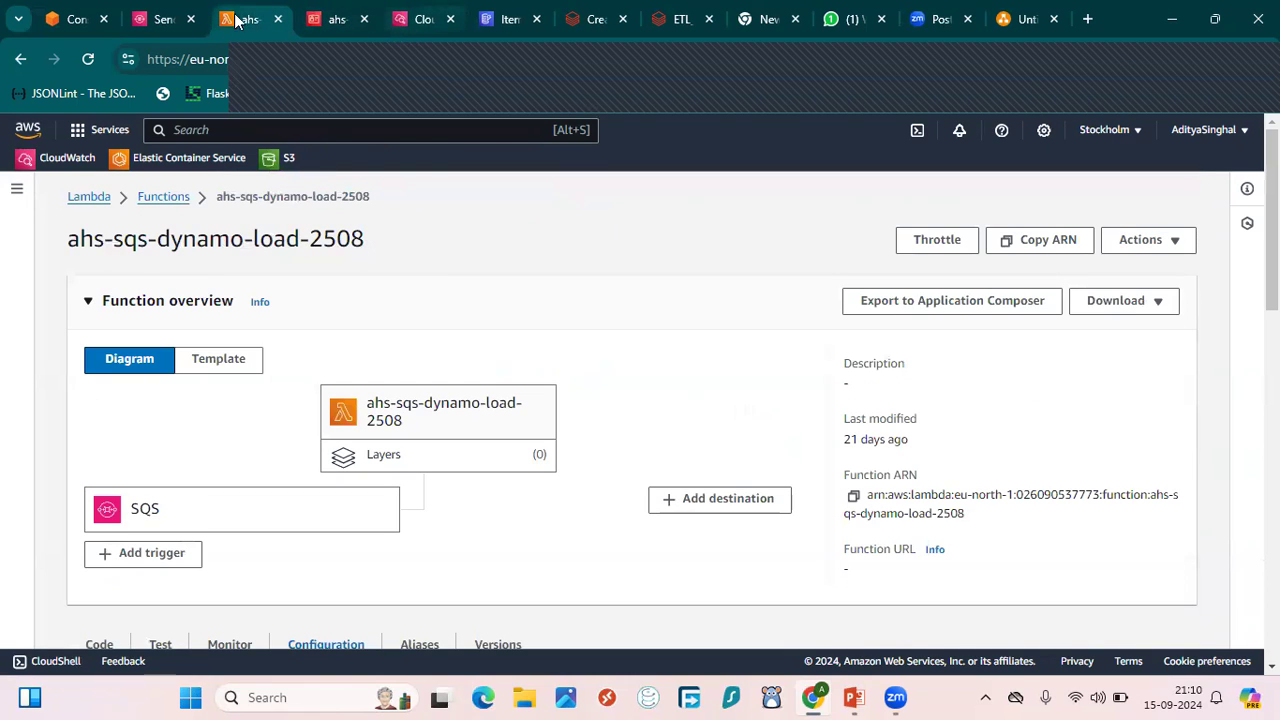
pyautogui.click(165, 19)
pyautogui.click(233, 528)
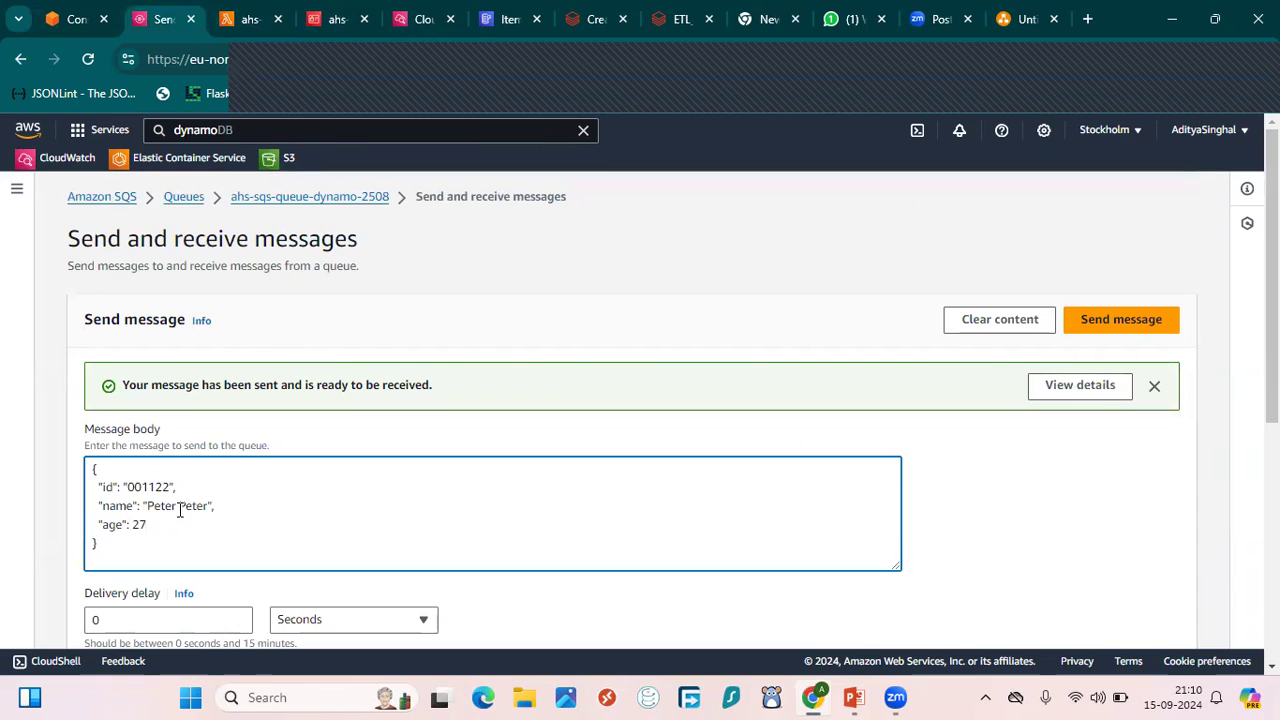
pyautogui.click(1124, 326)
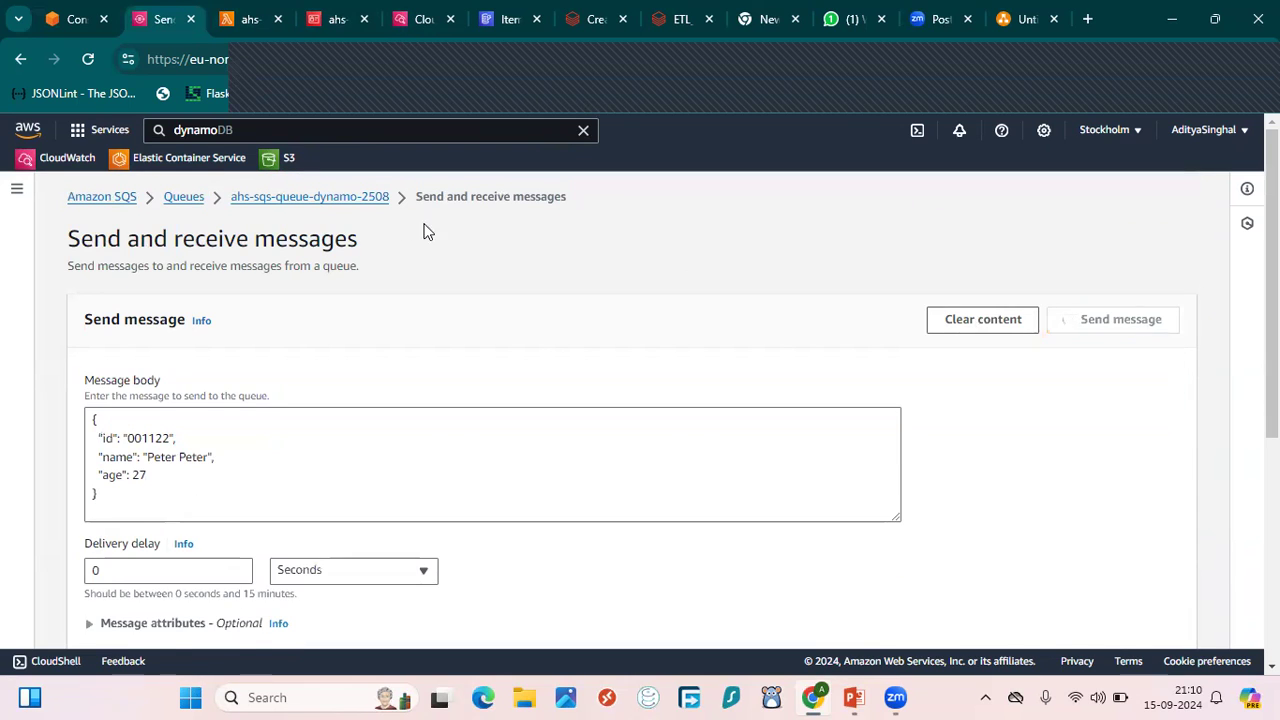
# Step: Open the ahs-sqs-queue-dynamo-2508 queue's page separately and review its additional details, including the message counts
pyautogui.middleClick(312, 198)
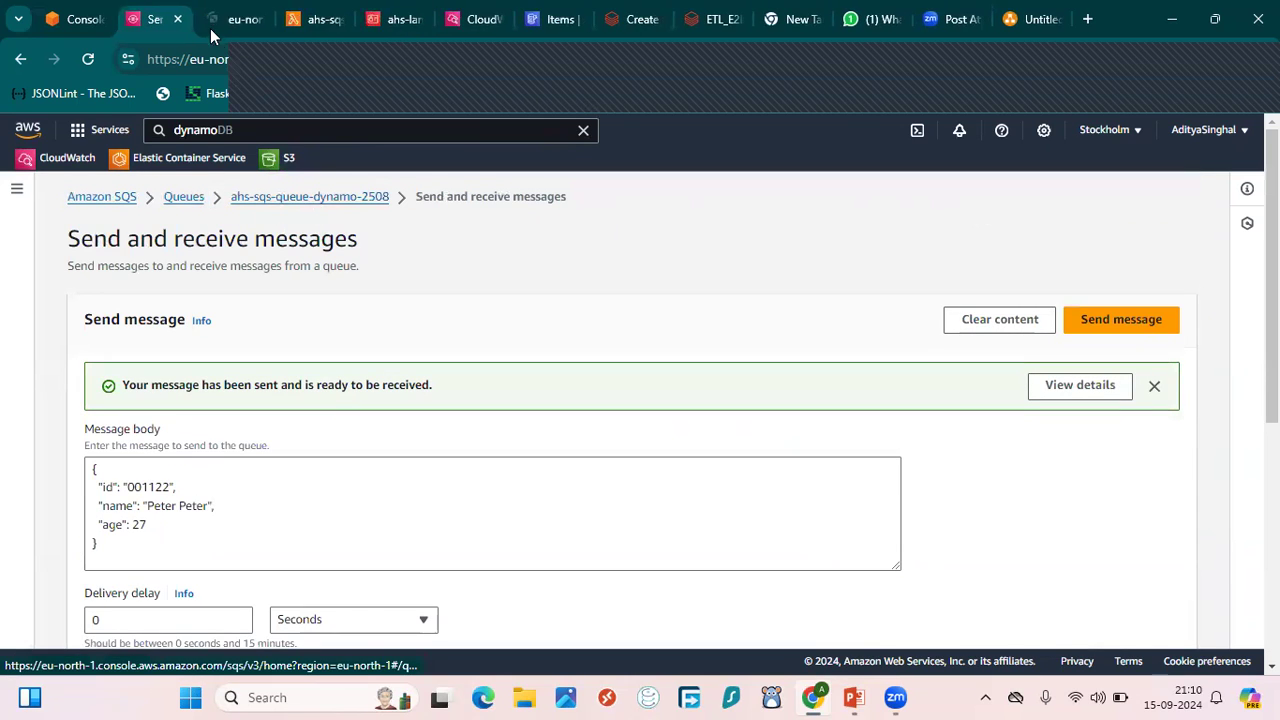
pyautogui.click(228, 19)
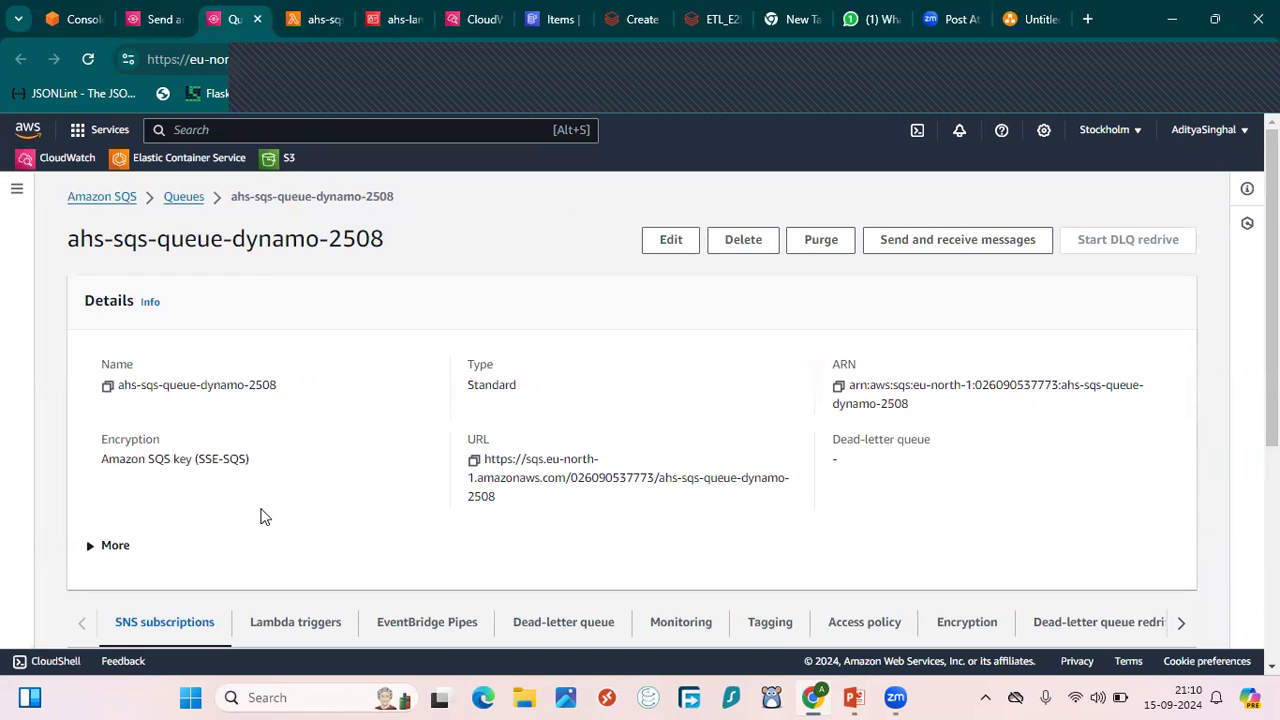
pyautogui.click(110, 545)
pyautogui.scroll(-4, 110, 548)
pyautogui.scroll(4, 108, 543)
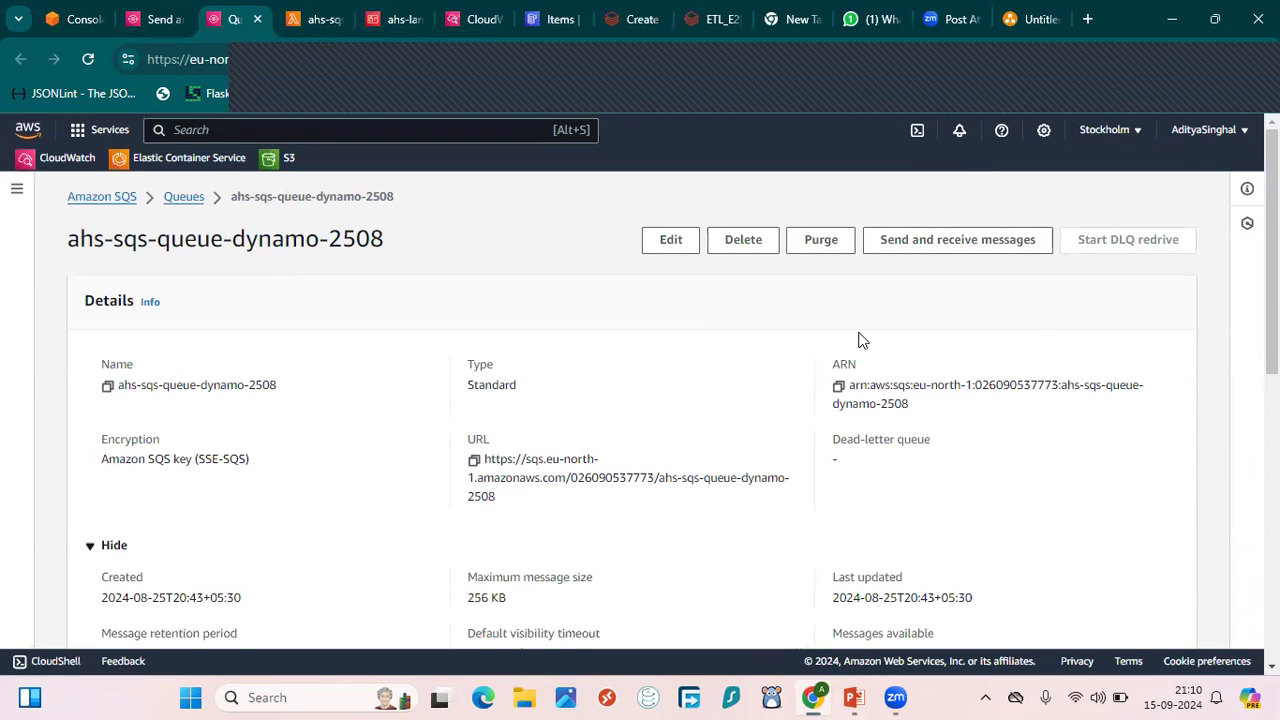
pyautogui.scroll(-3, 780, 321)
pyautogui.scroll(3, 780, 321)
# Step: Reload the queue's page and check its Lambda triggers and additional message details
pyautogui.click(88, 59)
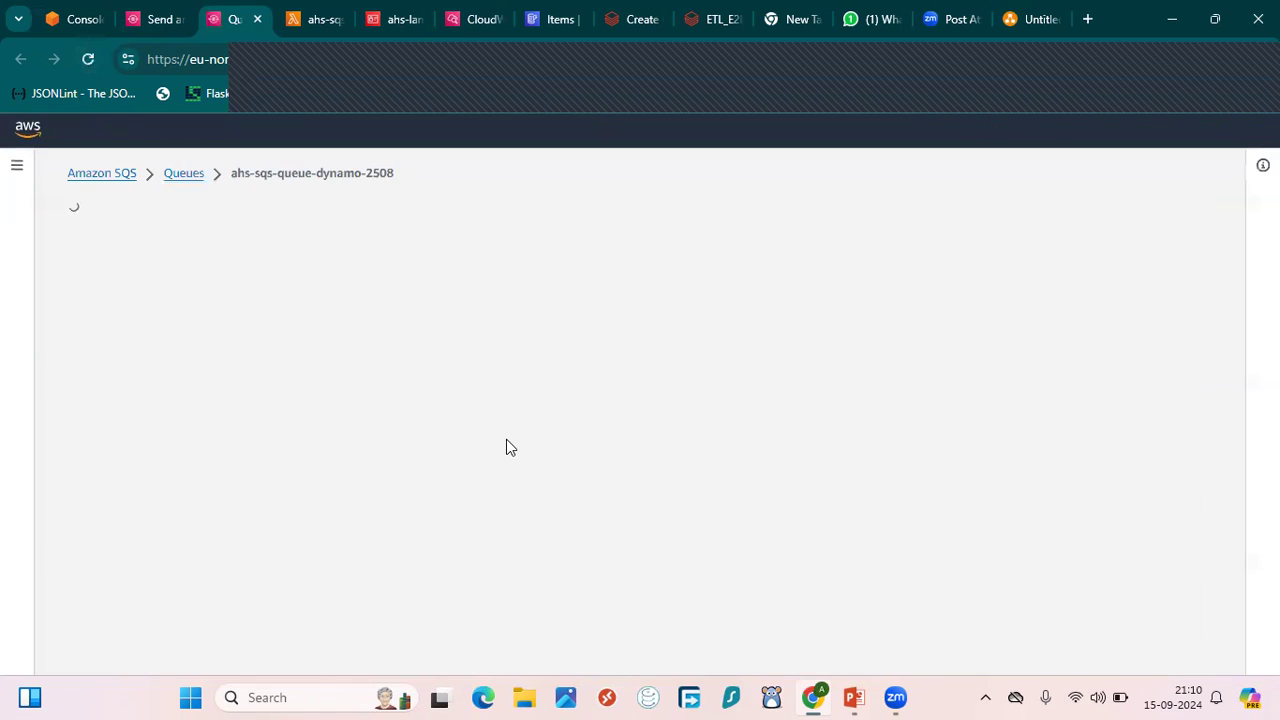
pyautogui.scroll(-4, 640, 445)
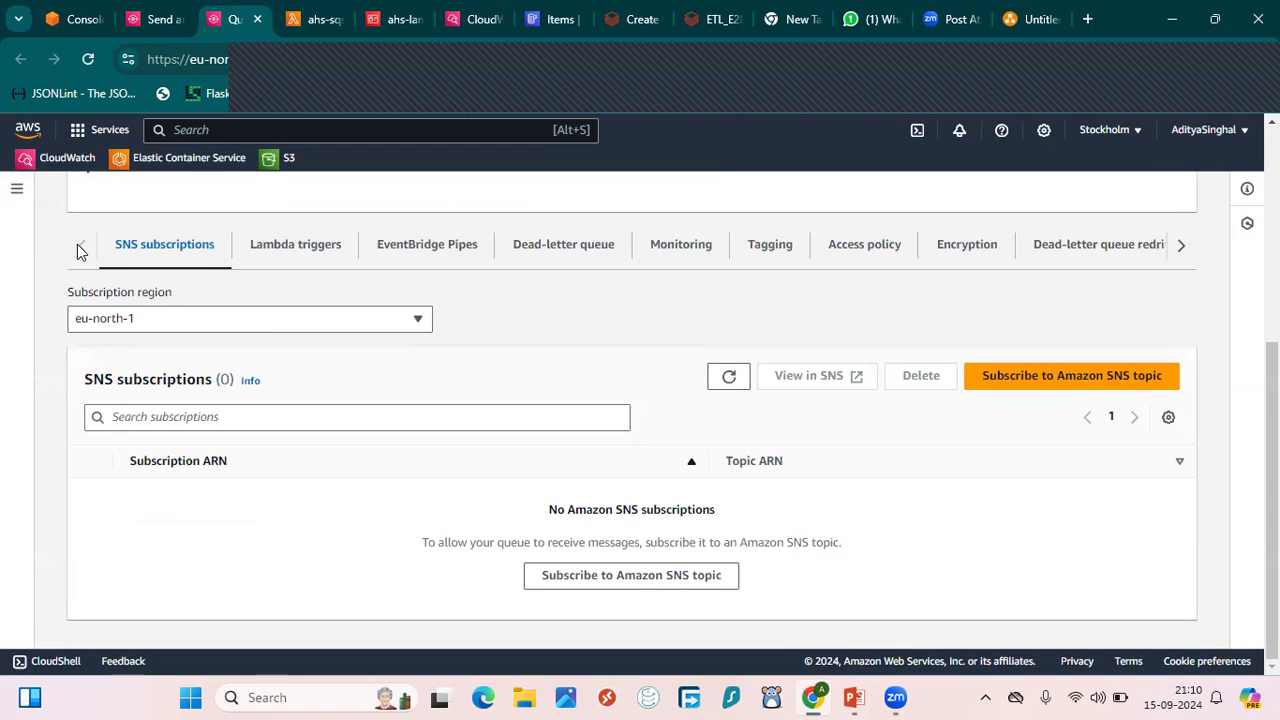
pyautogui.click(320, 262)
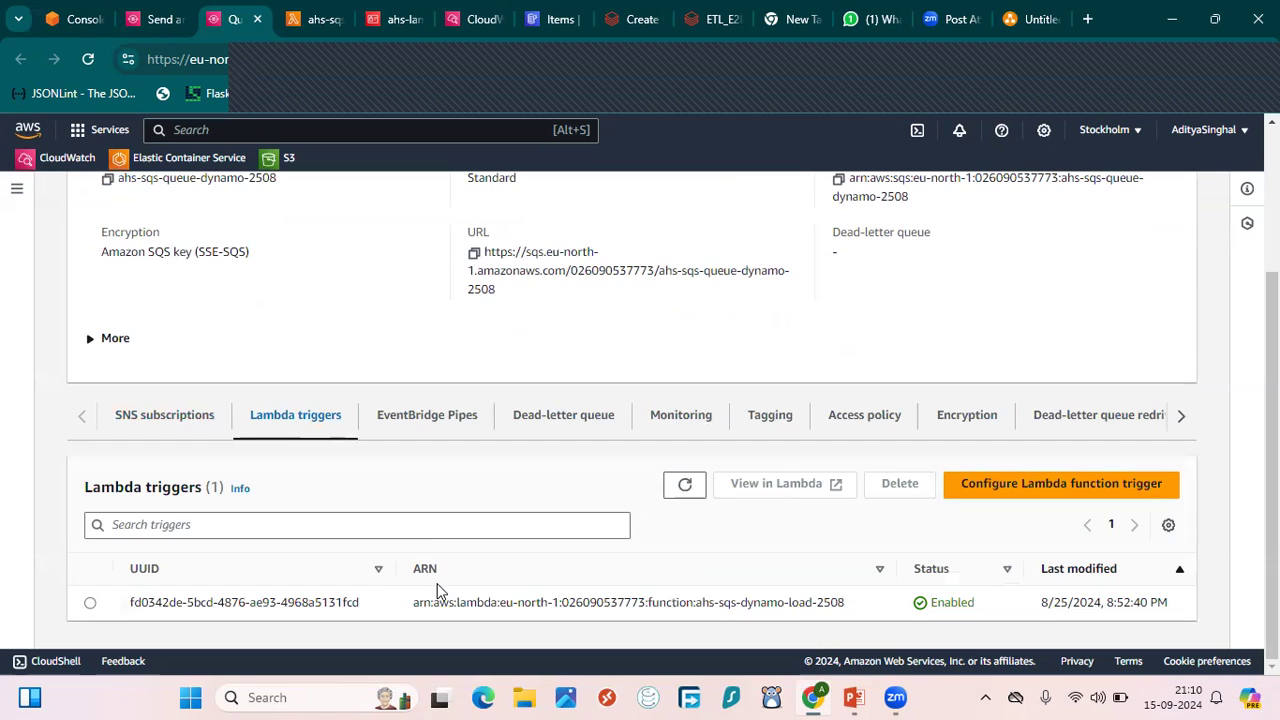
pyautogui.scroll(2, 437, 583)
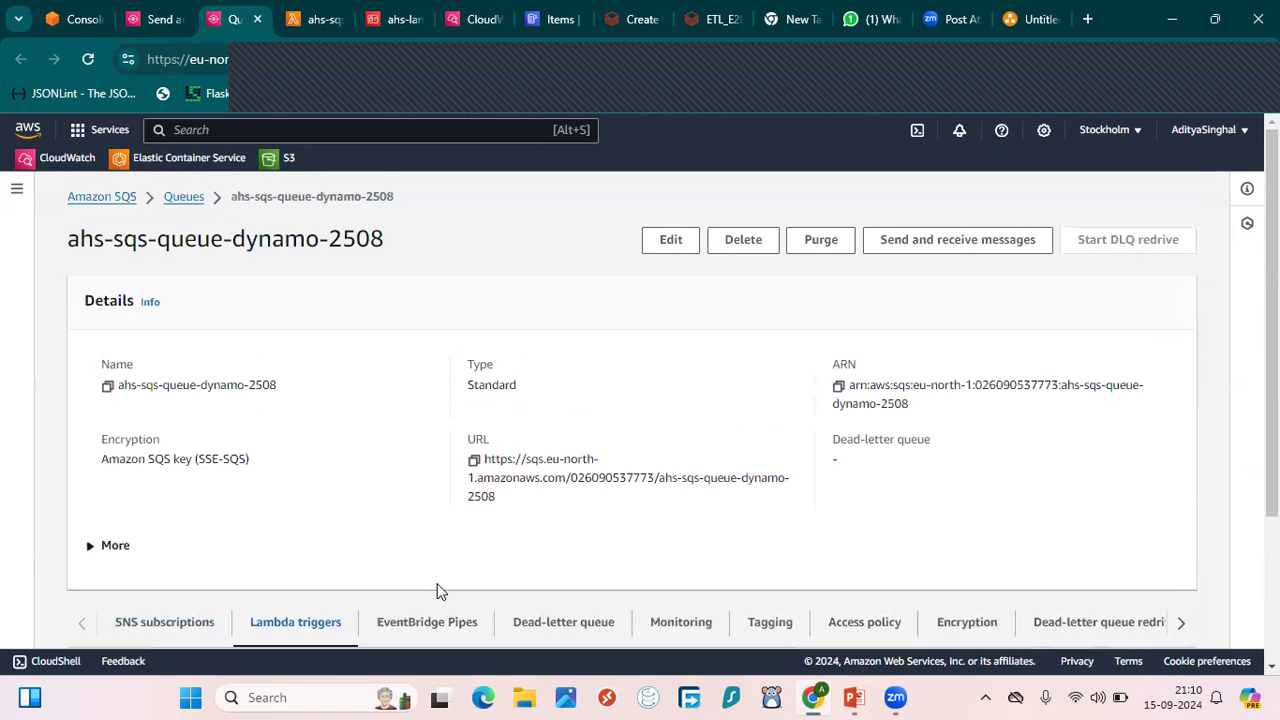
pyautogui.click(151, 547)
pyautogui.scroll(-2, 215, 536)
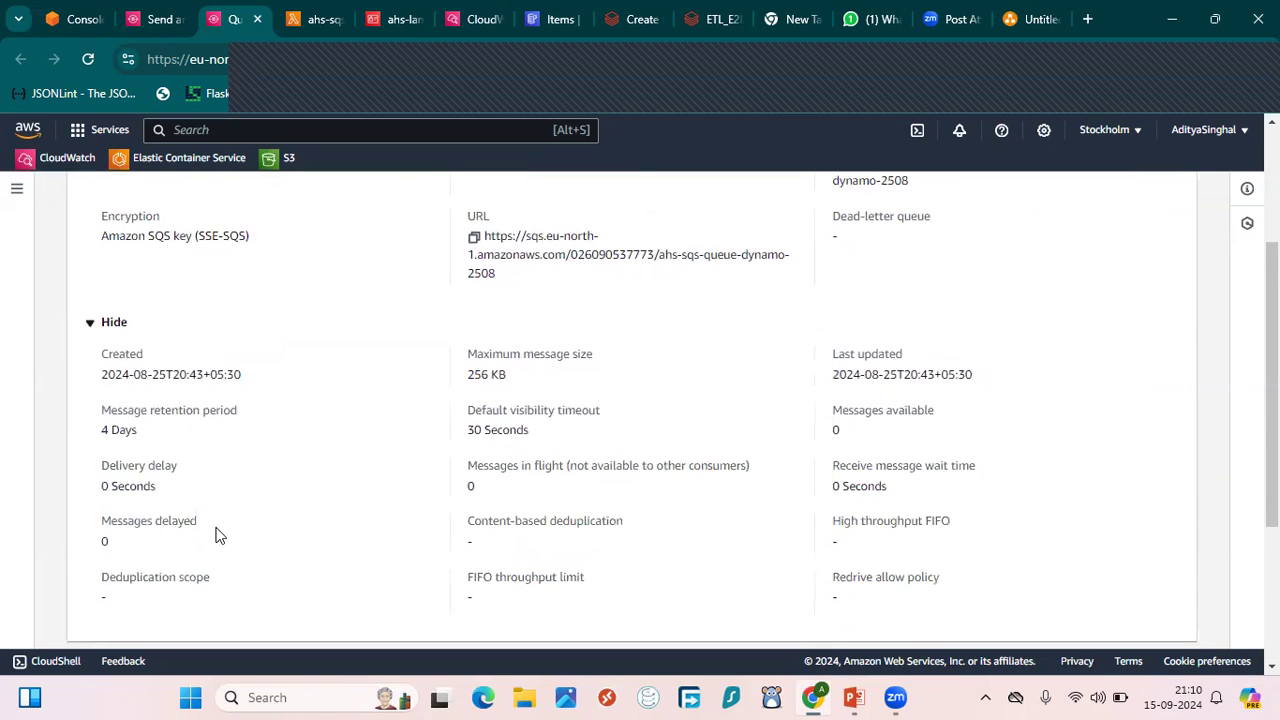
pyautogui.scroll(-3, 215, 536)
# Step: Reload the ahs-sqs-dynamo-load-2508 Lambda function's page and open its monitoring view
pyautogui.click(310, 20)
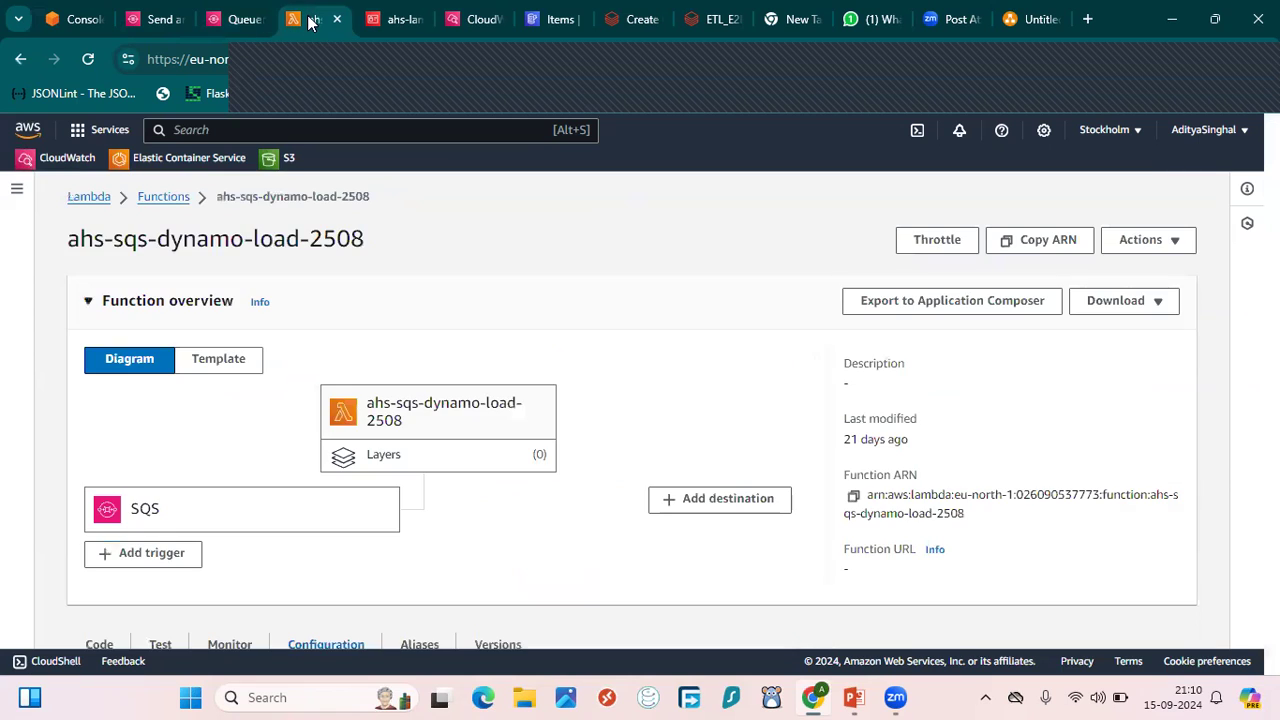
pyautogui.scroll(-15, 549, 375)
pyautogui.scroll(20, 549, 375)
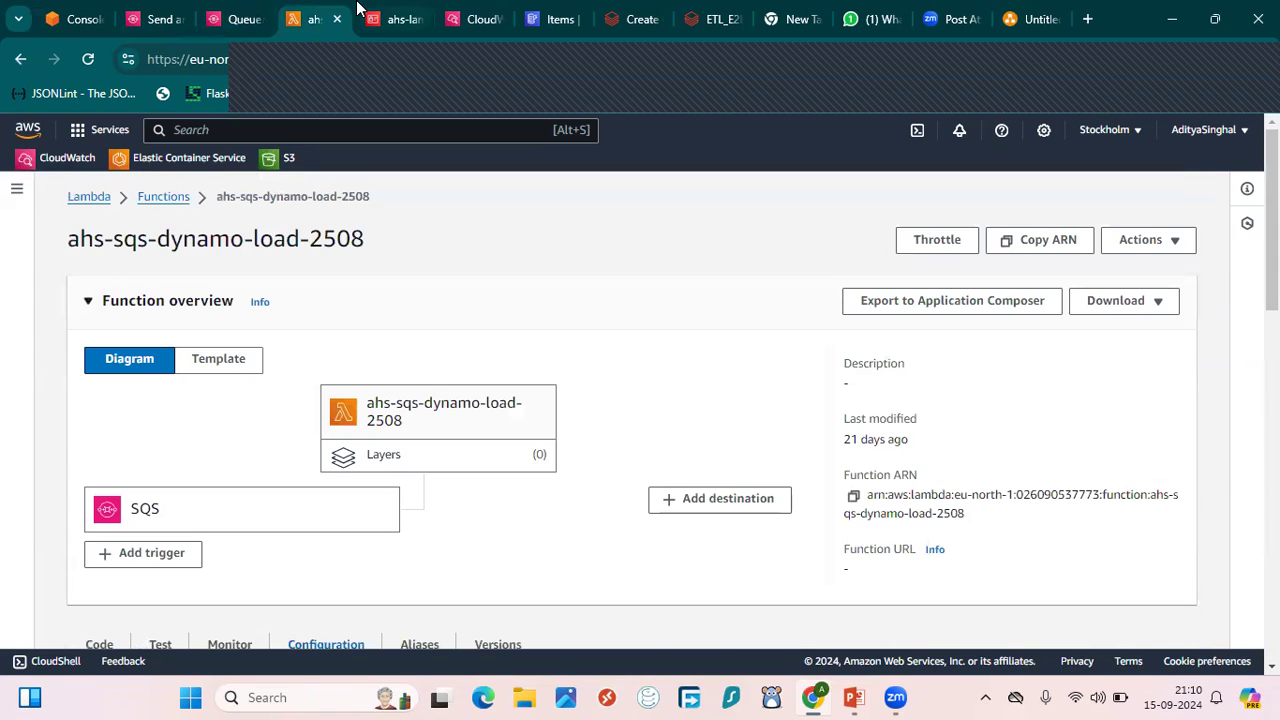
pyautogui.click(88, 62)
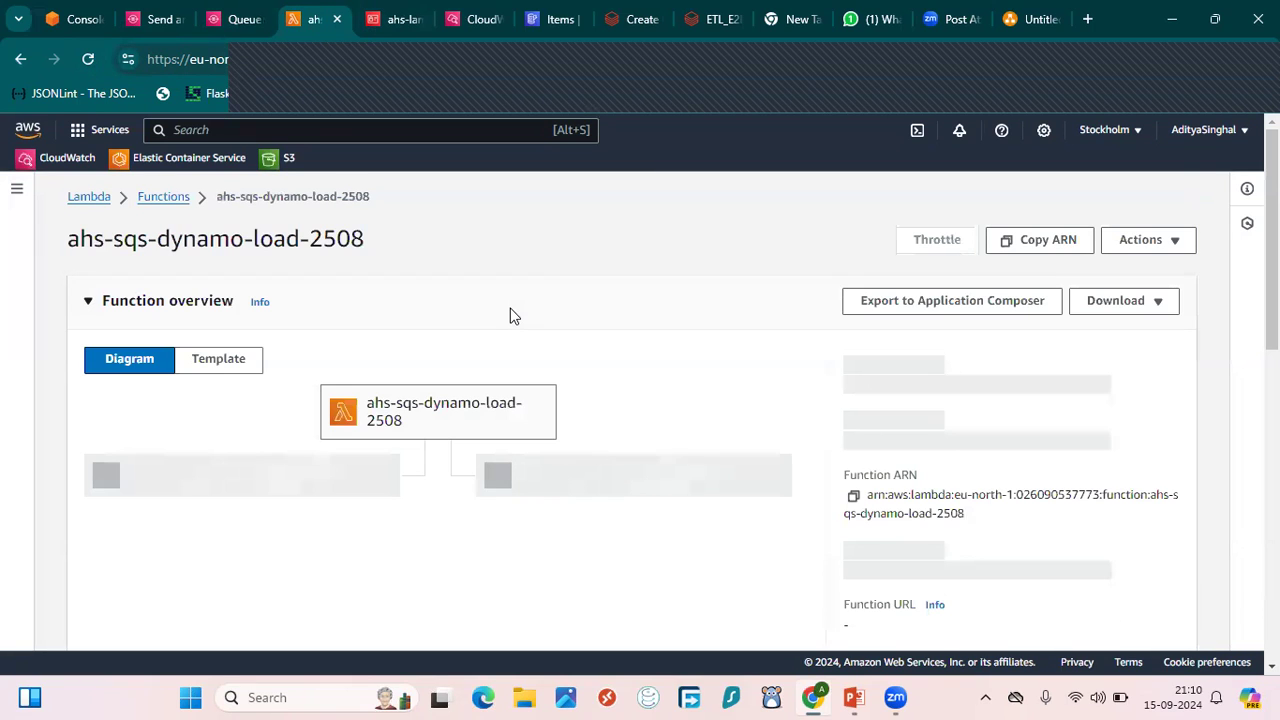
pyautogui.scroll(-2, 510, 316)
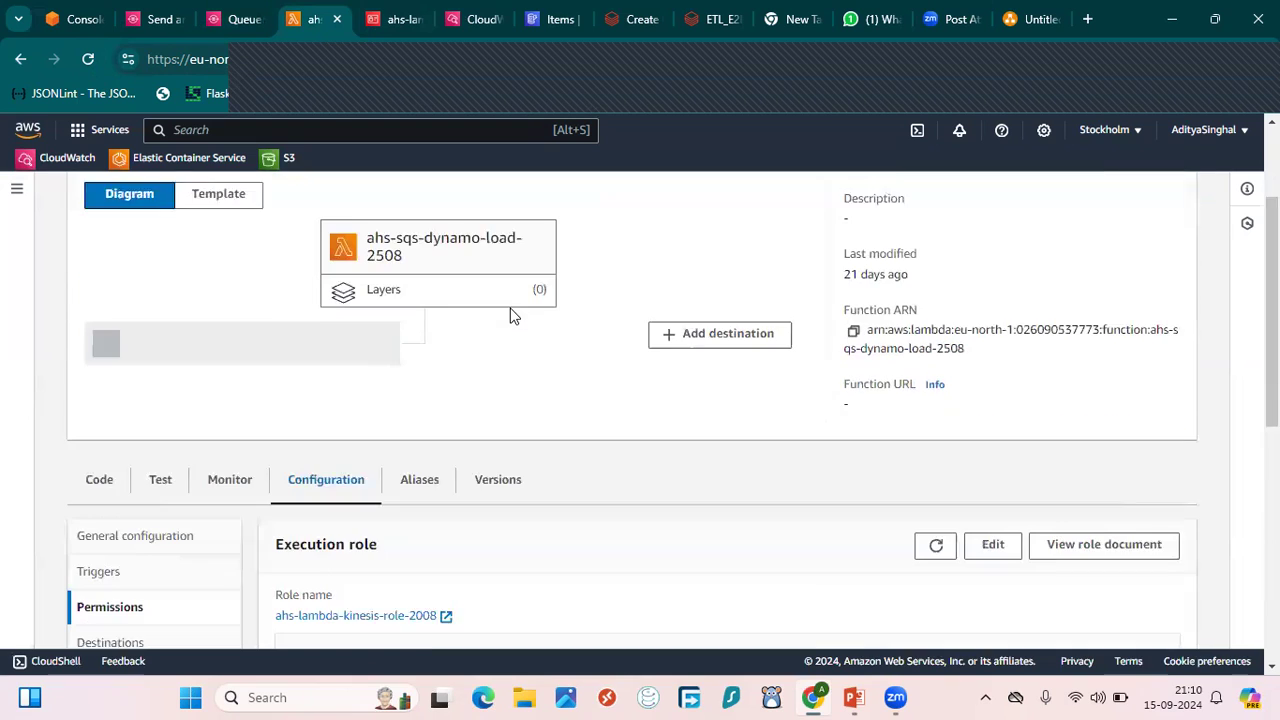
pyautogui.click(212, 446)
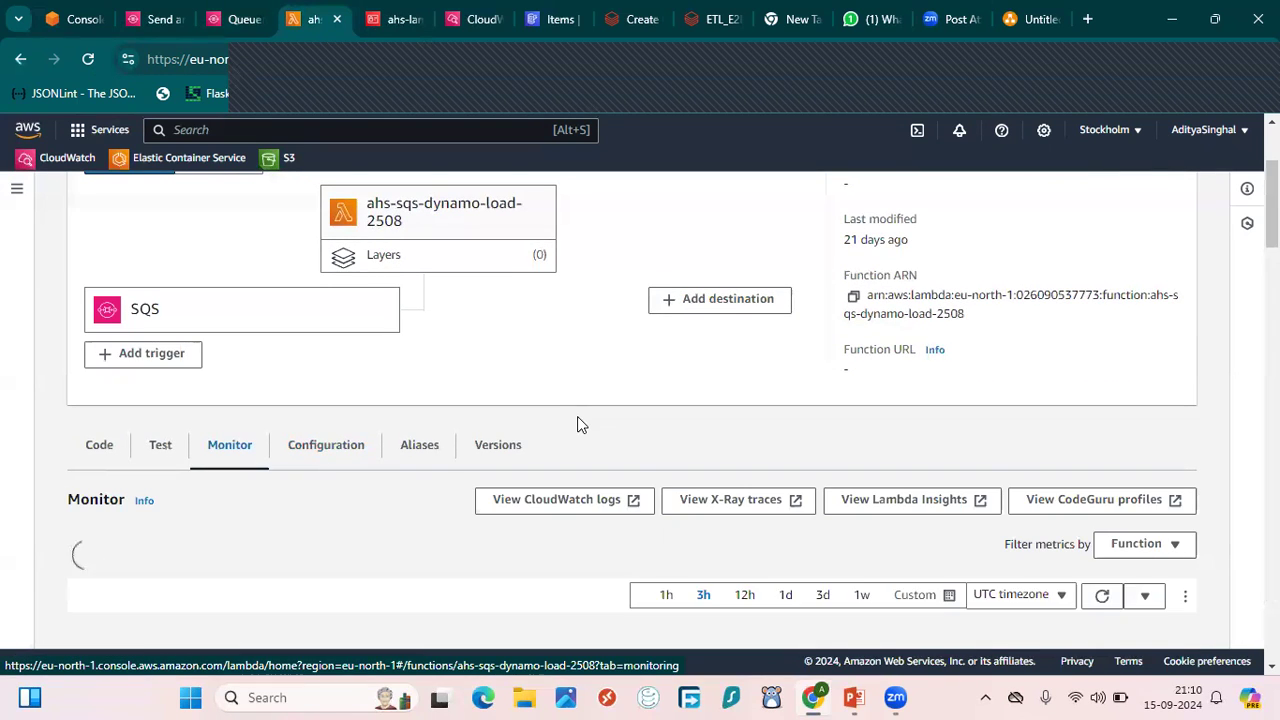
# Step: Examine the function's CloudWatch metrics, including invocations, duration, and error count and success rate
pyautogui.scroll(-2, 577, 424)
pyautogui.scroll(-1, 577, 424)
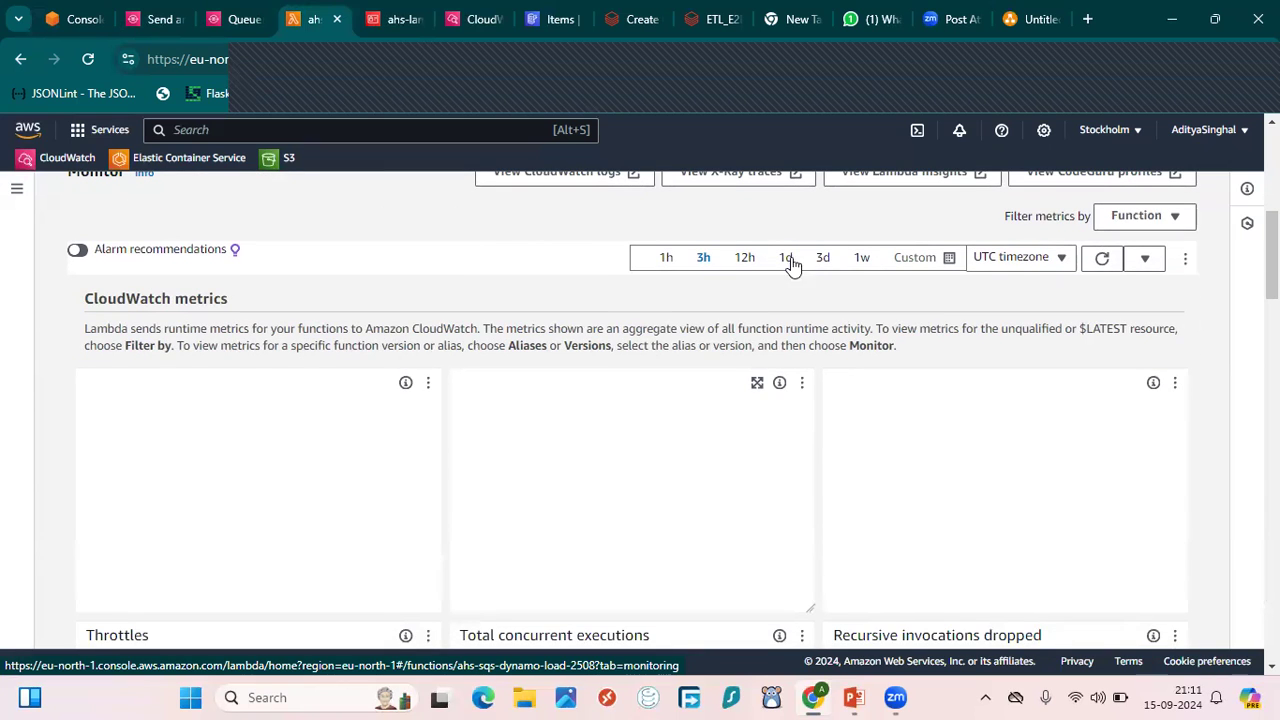
pyautogui.scroll(-1, 963, 375)
pyautogui.scroll(-2, 963, 375)
pyautogui.scroll(-4, 963, 375)
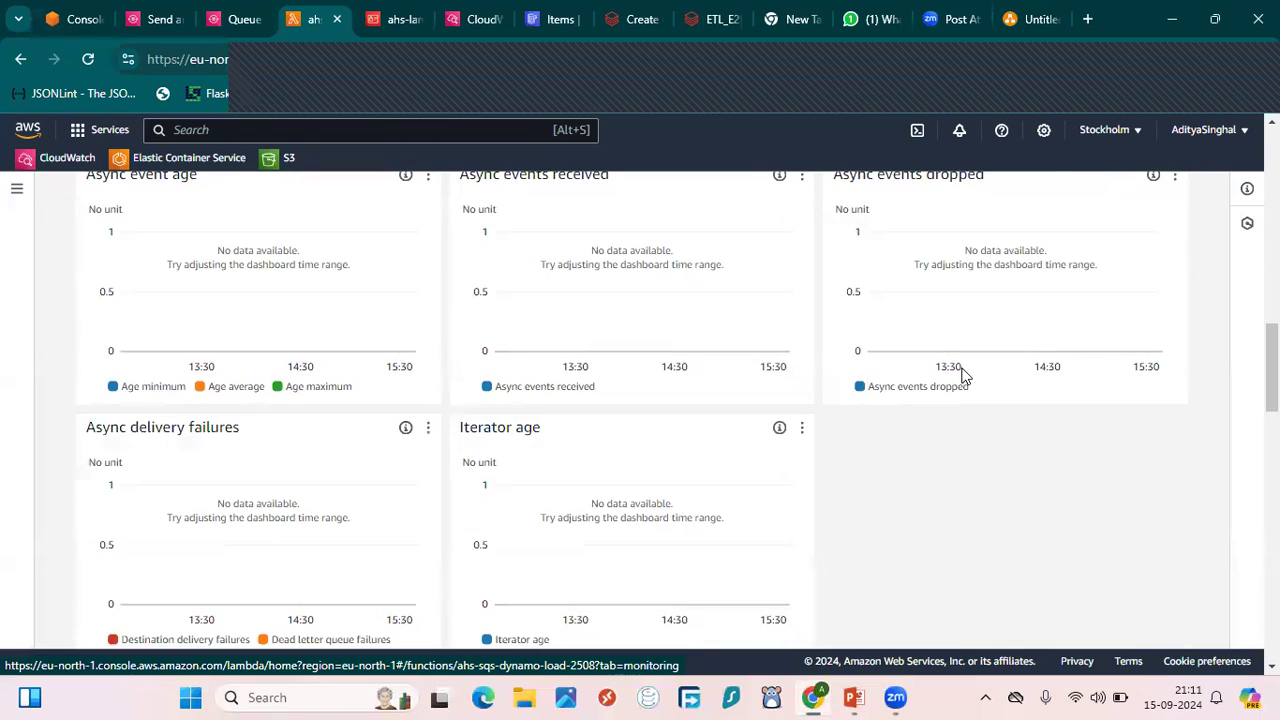
pyautogui.scroll(5, 963, 375)
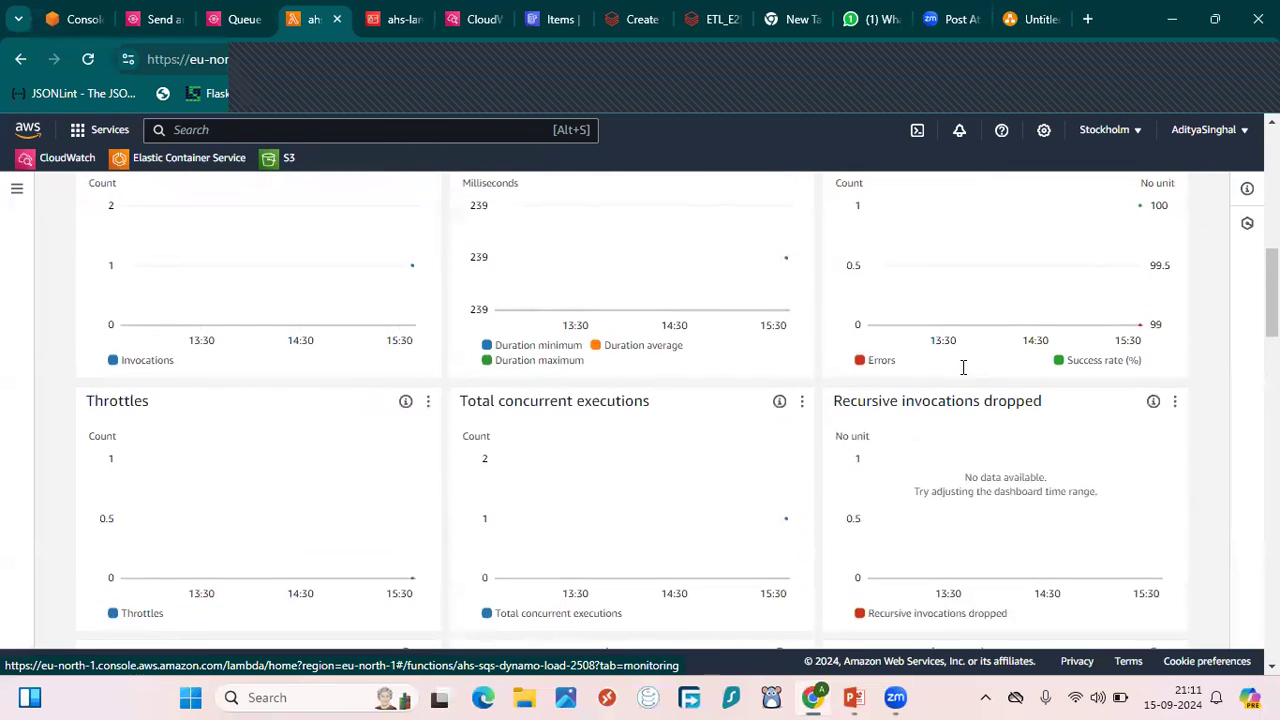
pyautogui.scroll(2, 963, 375)
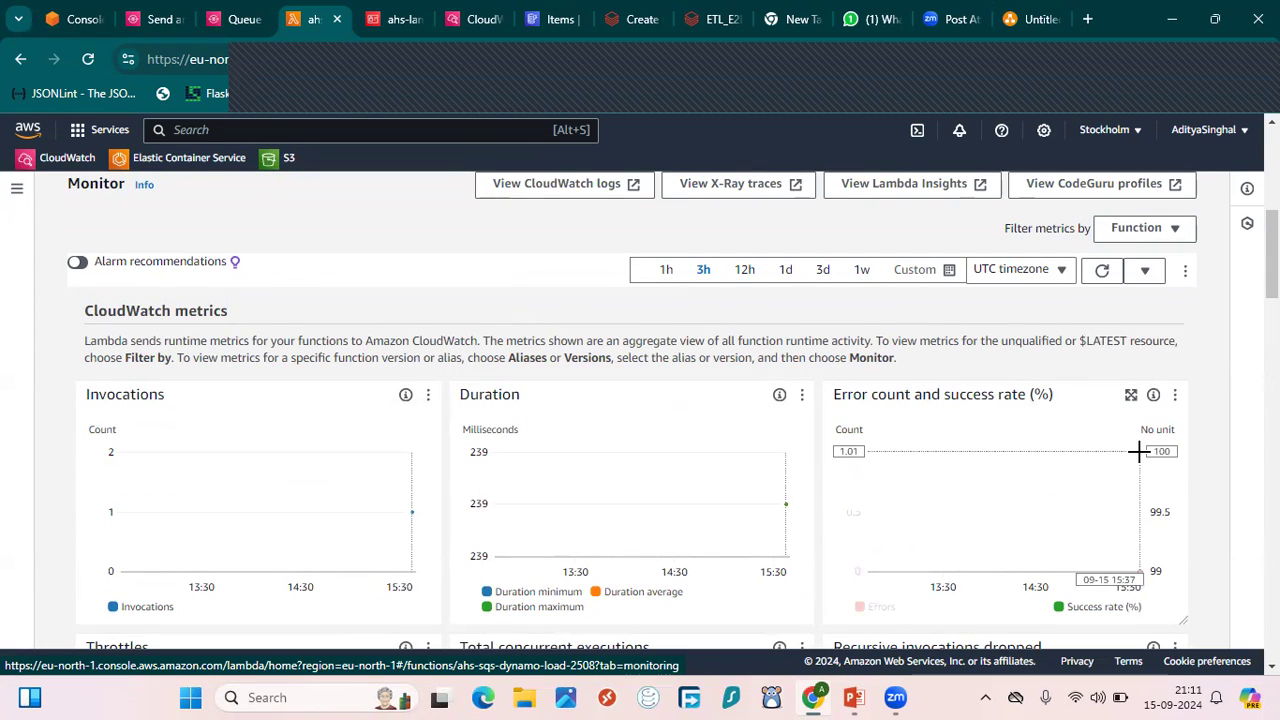
pyautogui.moveTo(1139, 452)
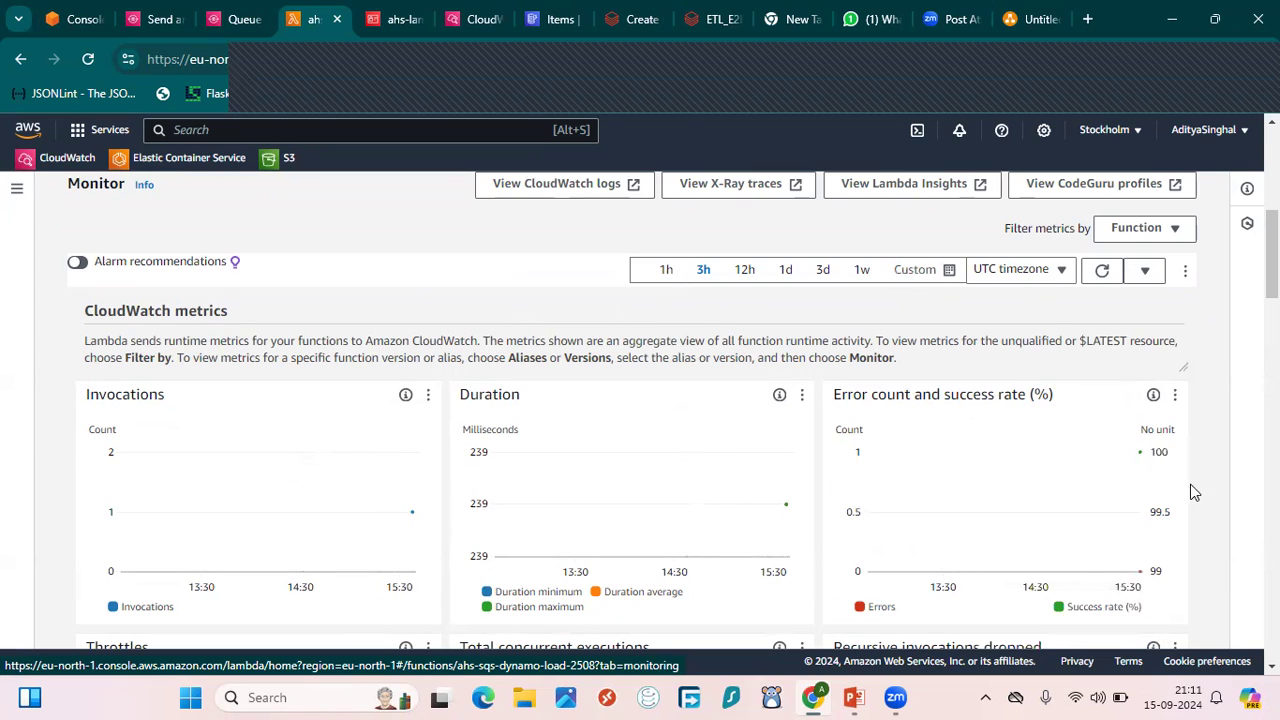
# Step: Rerun the scan of the DynamoDB table ahs-customer-table-2508 several times to look for the new customer item
pyautogui.click(395, 19)
pyautogui.click(537, 19)
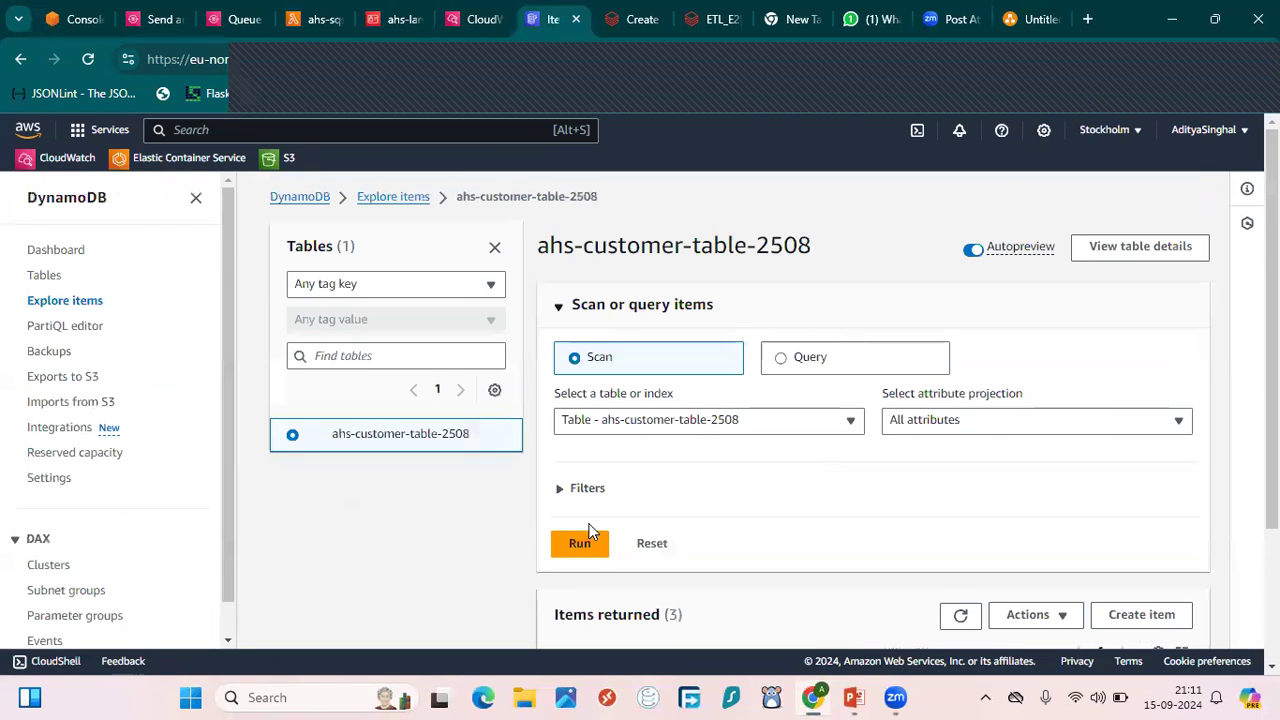
pyautogui.scroll(-3, 778, 517)
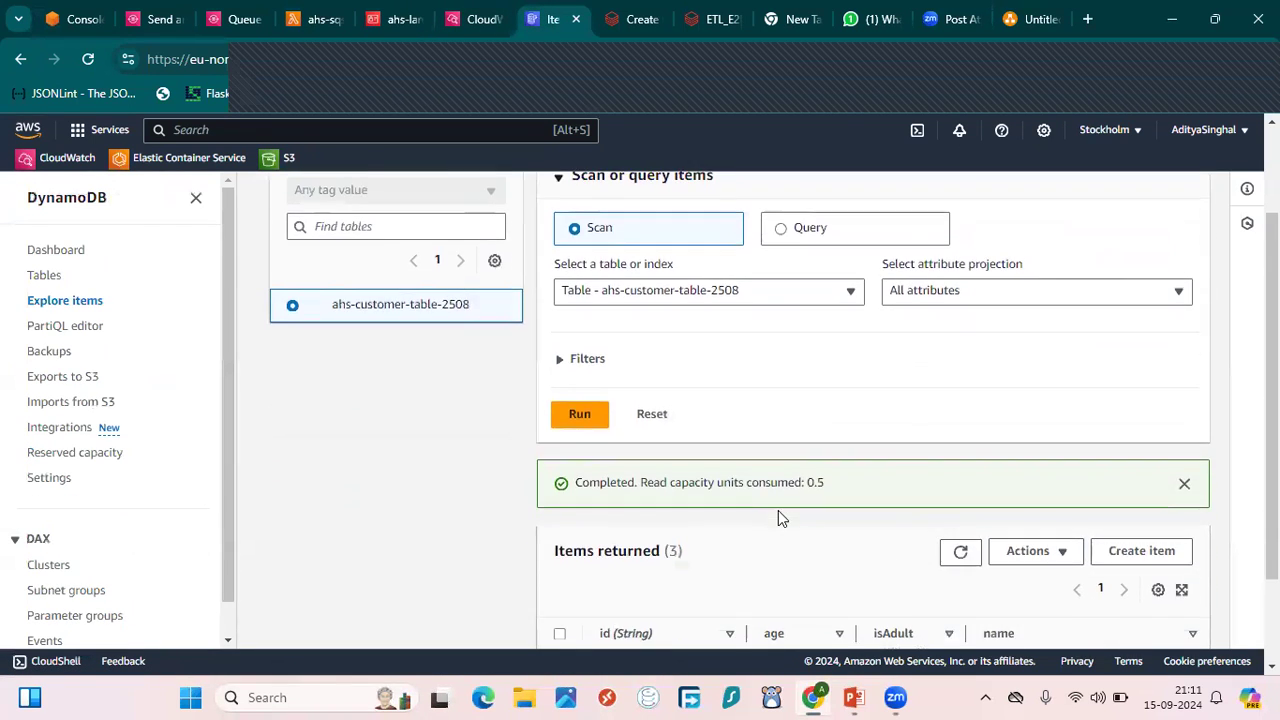
pyautogui.click(564, 300)
pyautogui.click(576, 298)
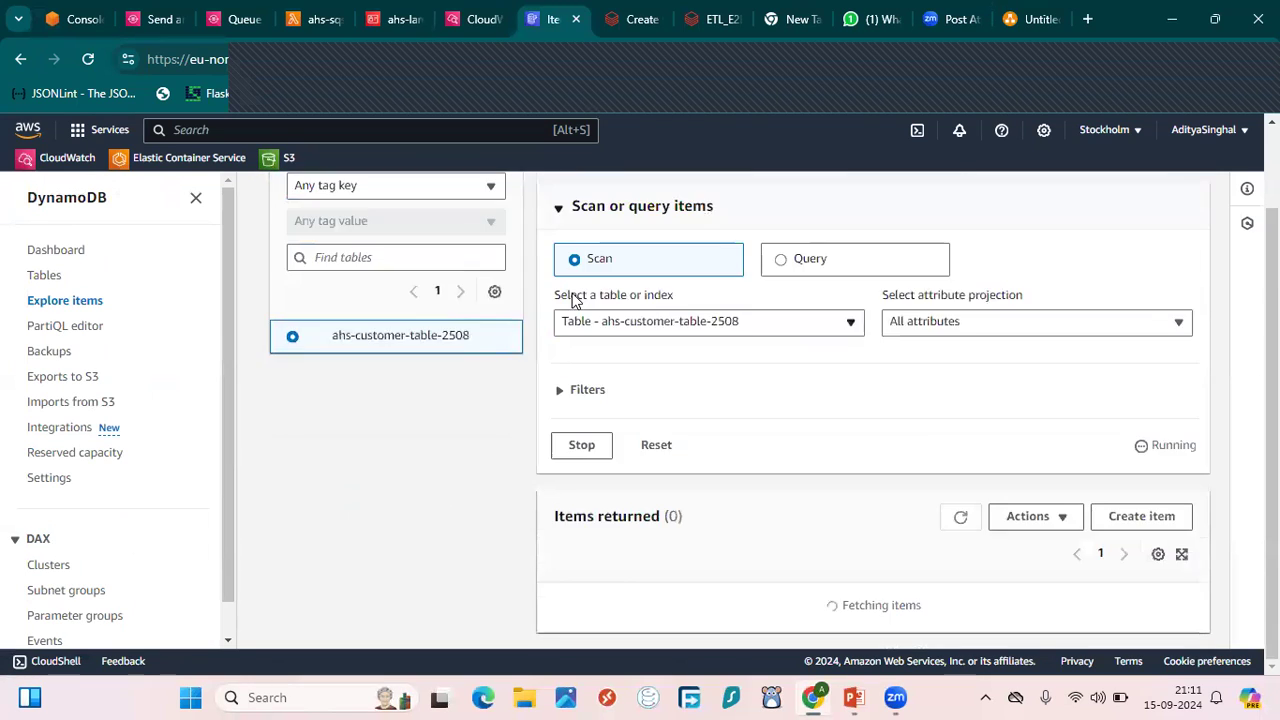
pyautogui.click(575, 298)
pyautogui.click(575, 298)
pyautogui.click(575, 298)
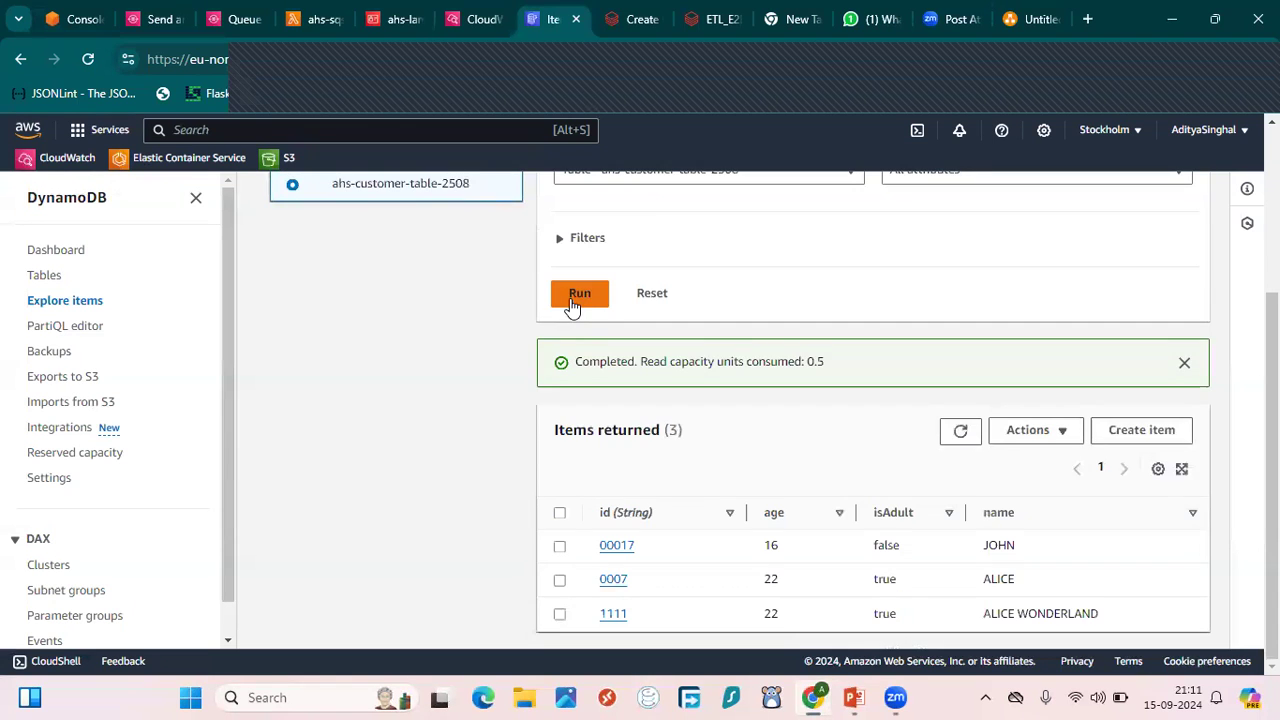
pyautogui.click(572, 298)
pyautogui.scroll(2, 571, 305)
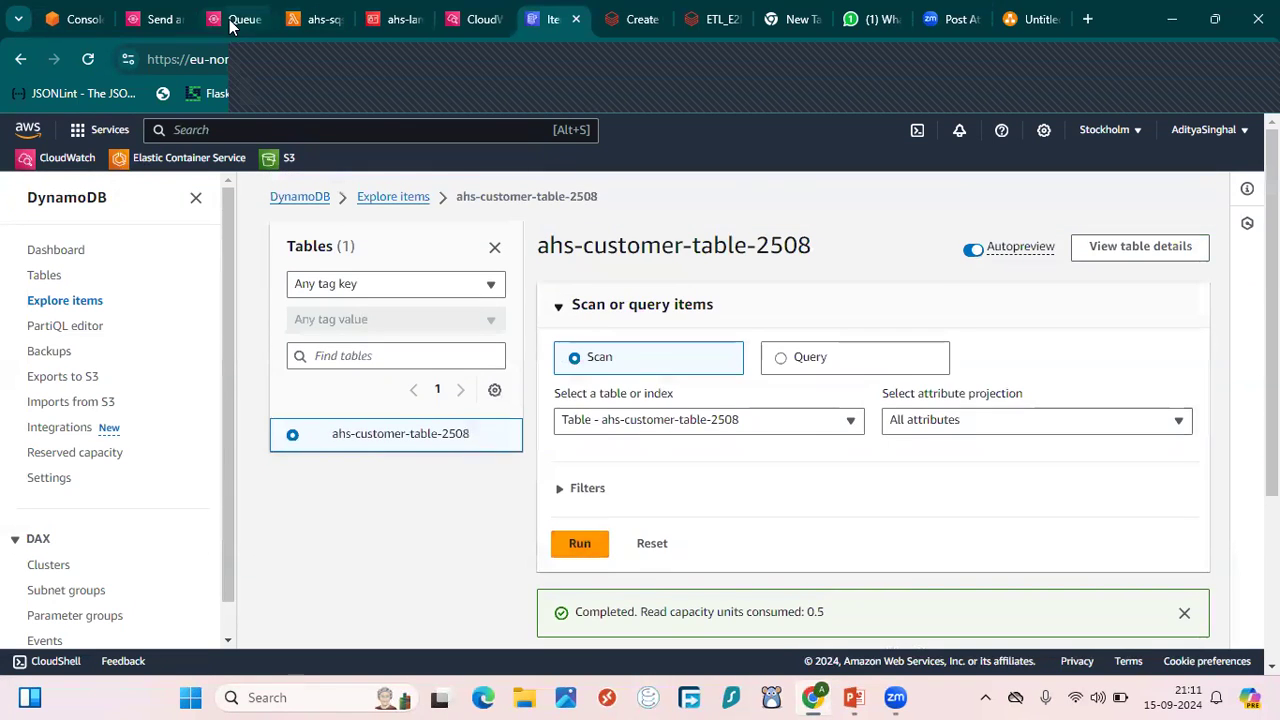
# Step: Return to the Lambda function's monitoring view and refresh its CloudWatch metrics
pyautogui.click(230, 20)
pyautogui.click(308, 20)
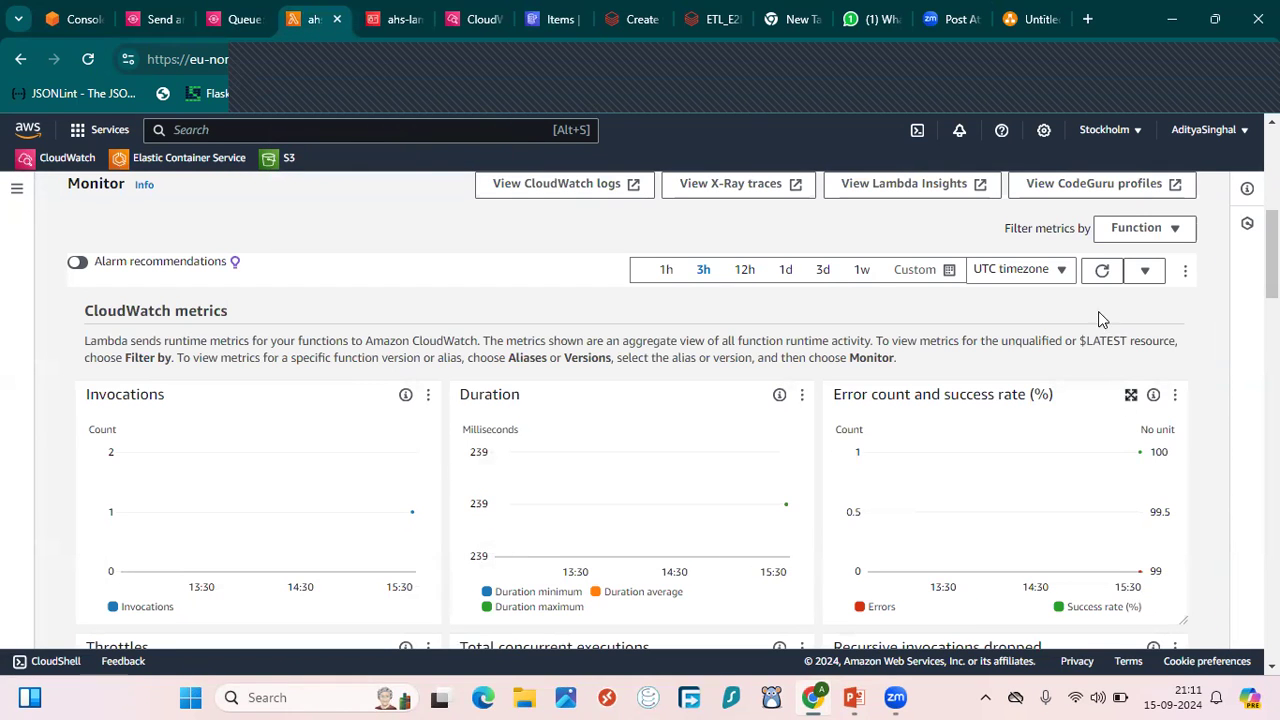
pyautogui.click(1101, 272)
pyautogui.click(1100, 272)
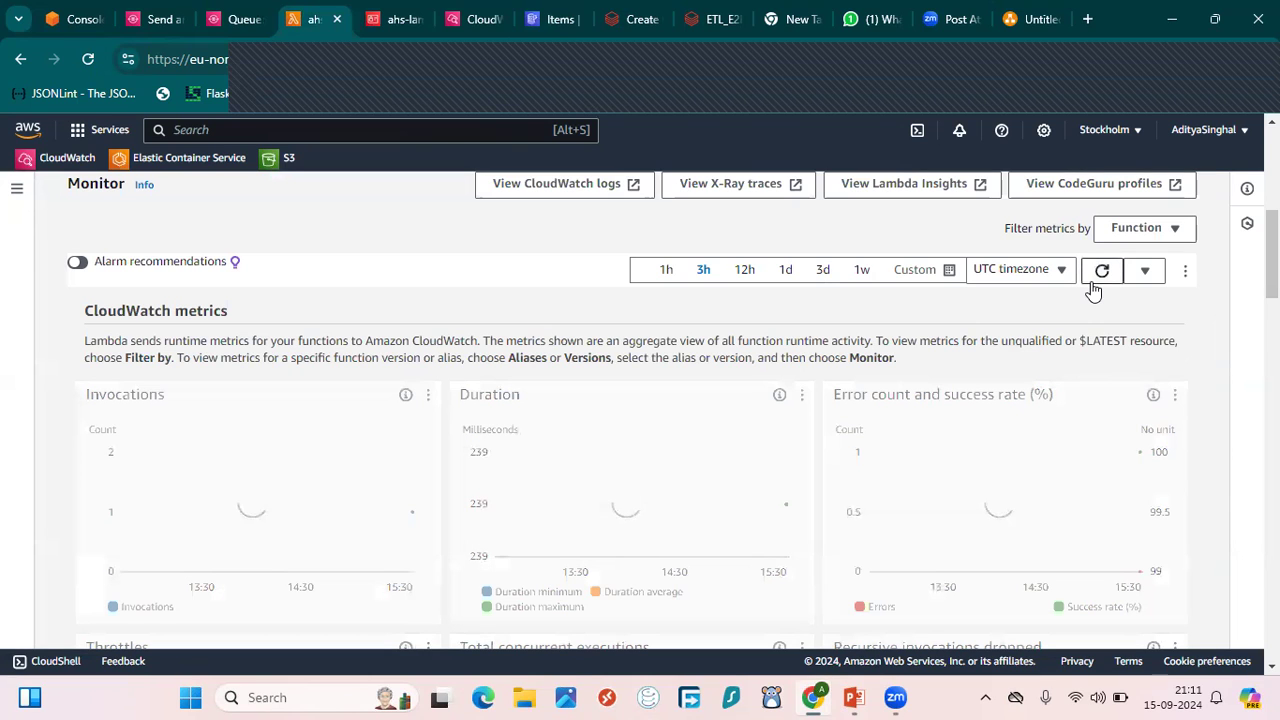
# Step: Review the ahs-lambda-kinesis-role-2008 role's permissions policies in IAM, and close the role's page
pyautogui.click(385, 19)
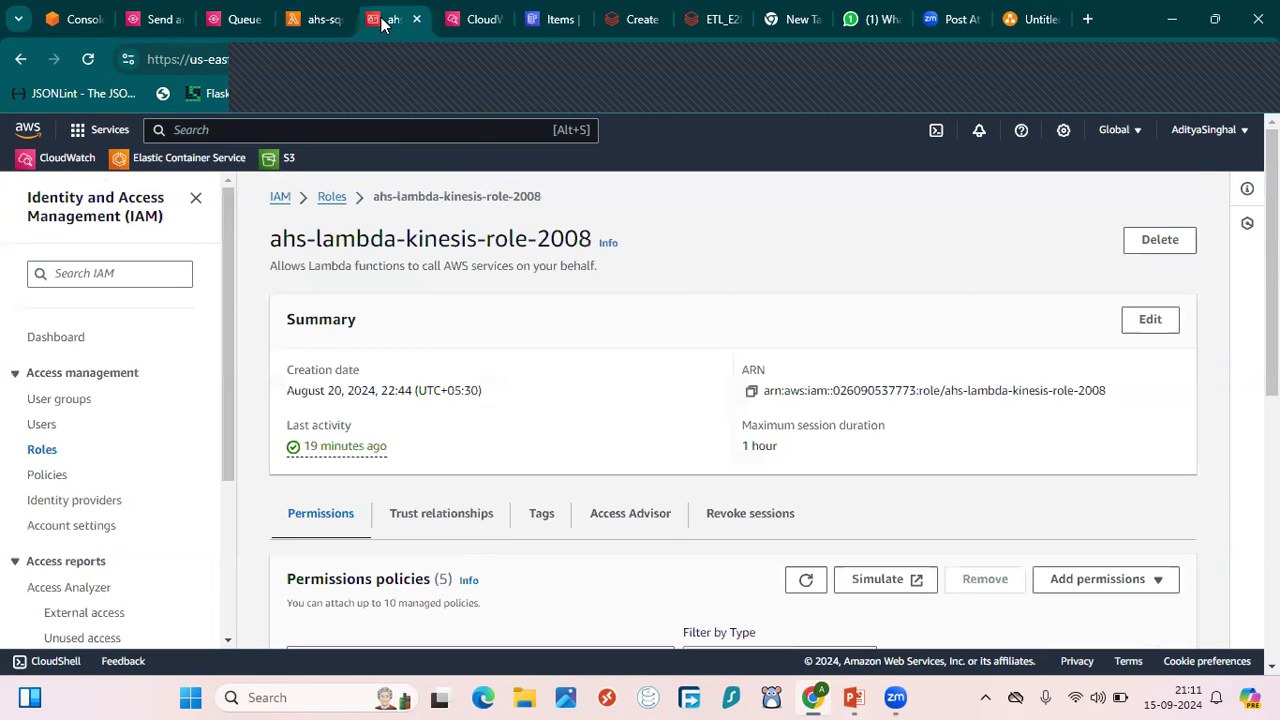
pyautogui.scroll(-10, 549, 380)
pyautogui.scroll(10, 549, 380)
pyautogui.click(417, 20)
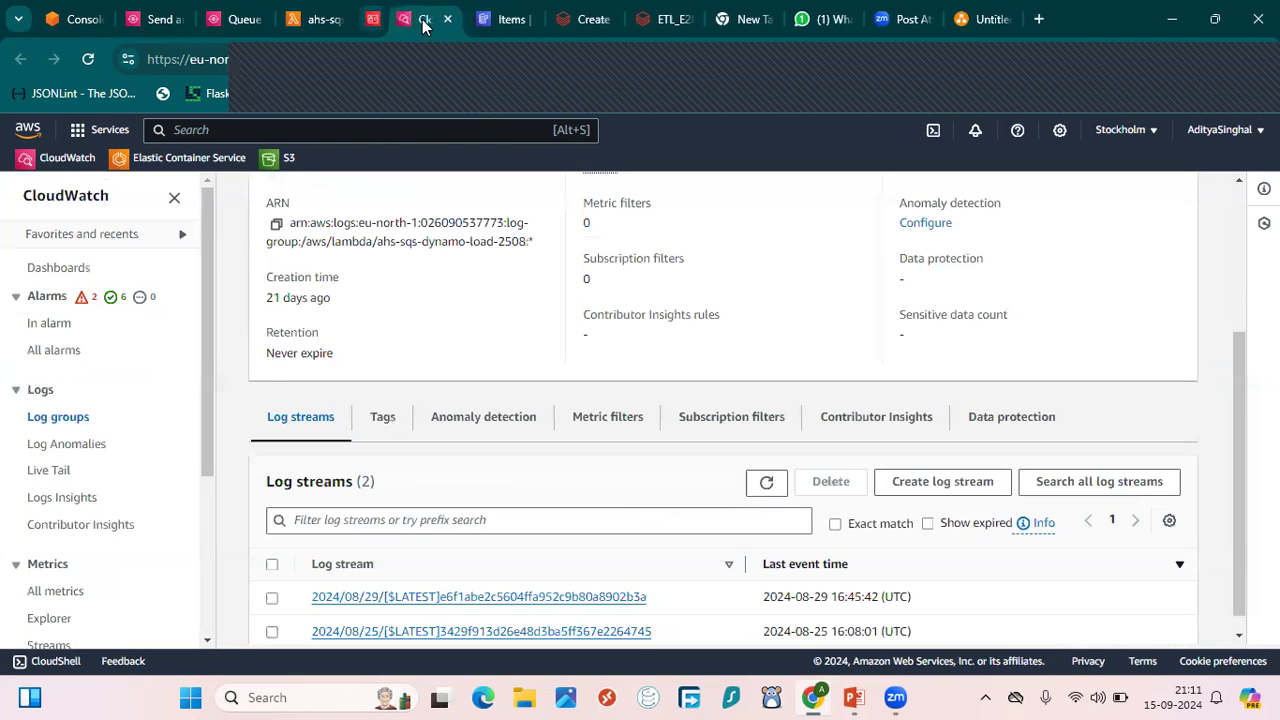
# Step: Refresh the log streams of the function's CloudWatch log group and open the newest stream, dated 2024/09/15
pyautogui.click(766, 484)
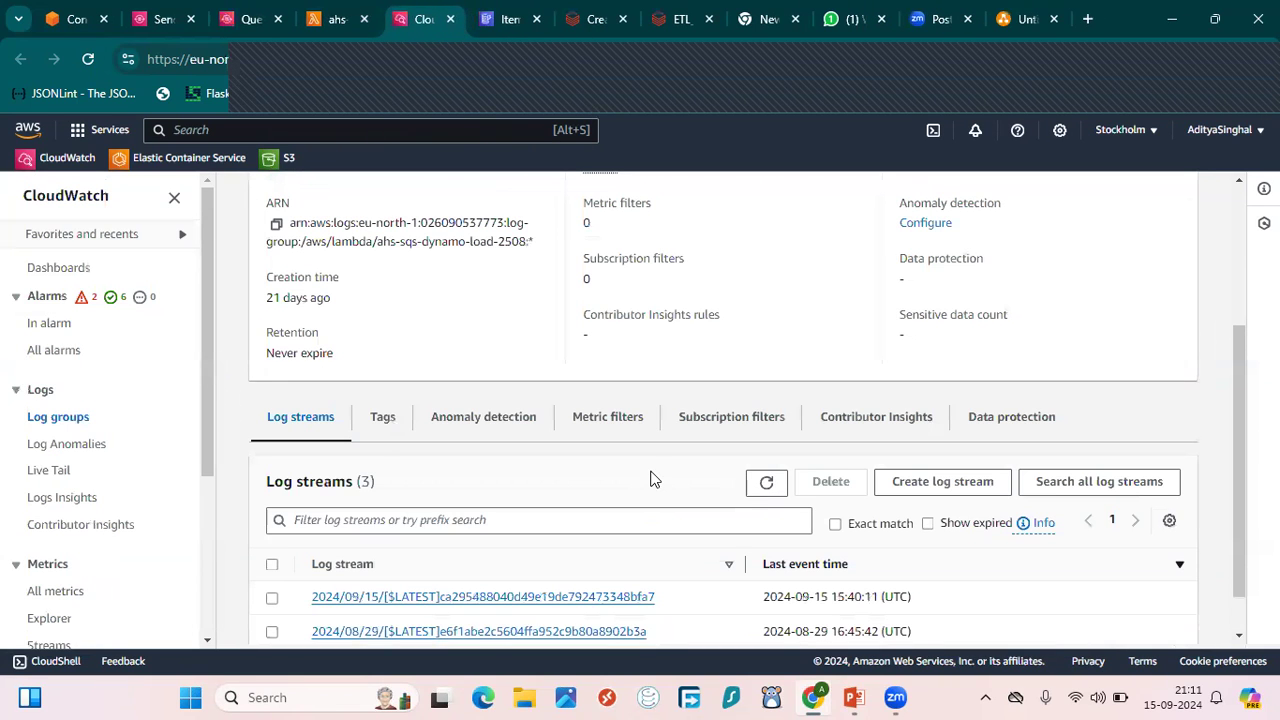
pyautogui.scroll(-1, 650, 480)
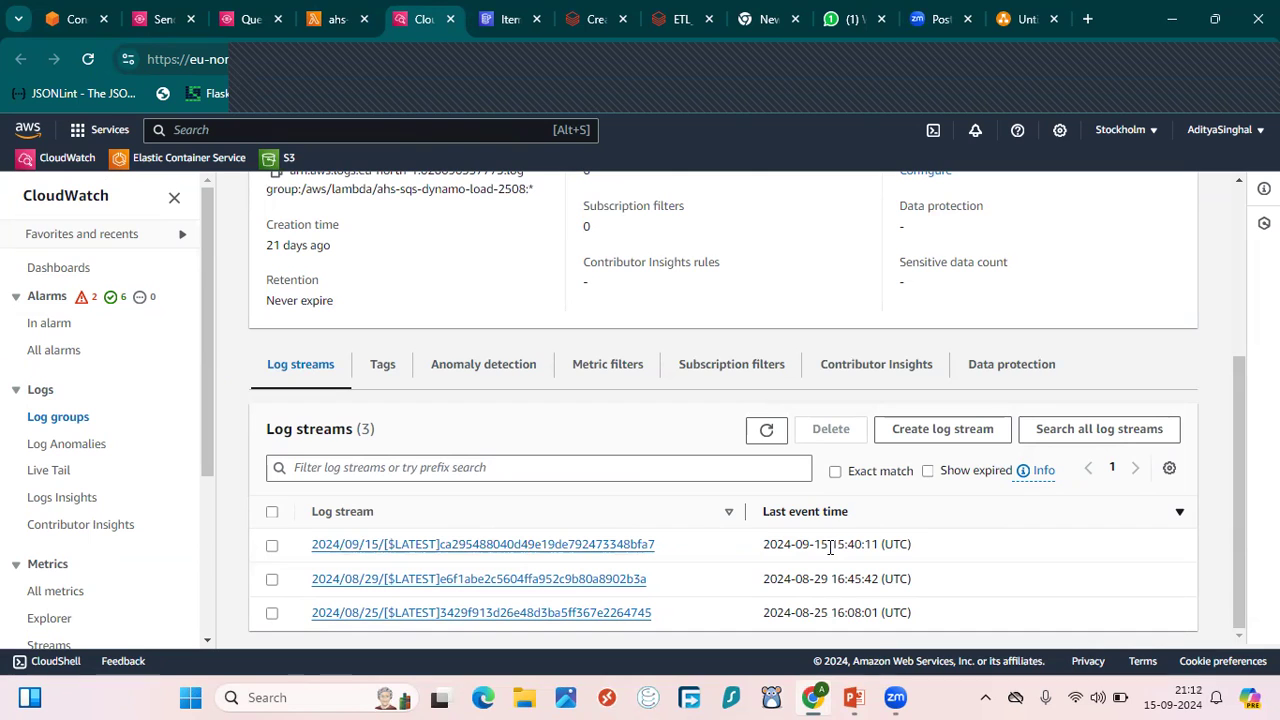
pyautogui.moveTo(830, 547); pyautogui.dragTo(908, 546)
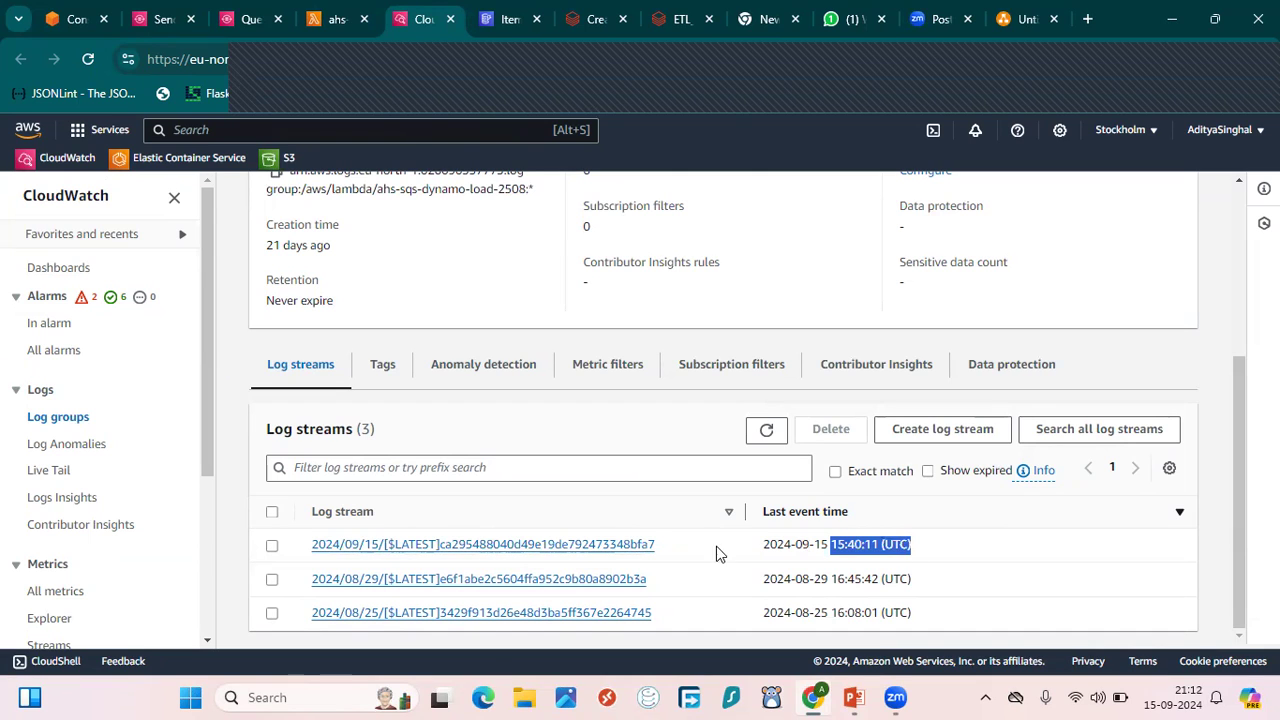
pyautogui.click(632, 544)
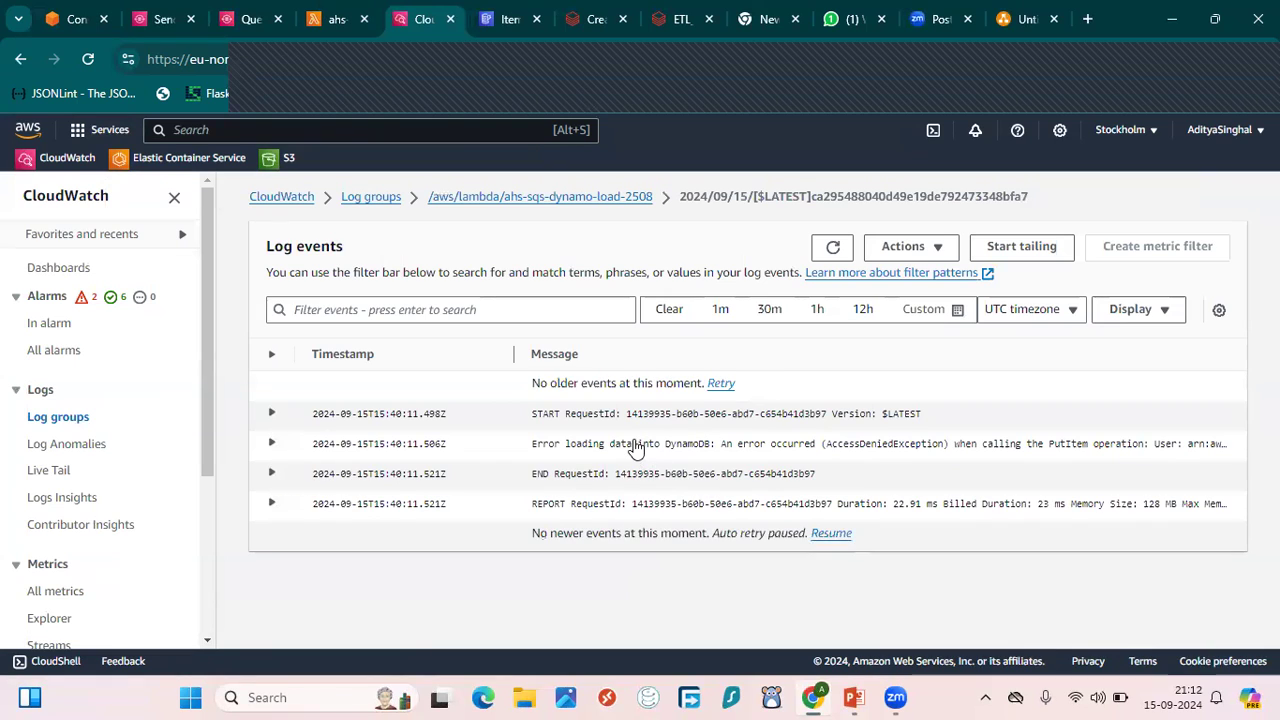
# Step: Refresh the log events, expand the DynamoDB loading error event and highlight its full message
pyautogui.click(635, 446)
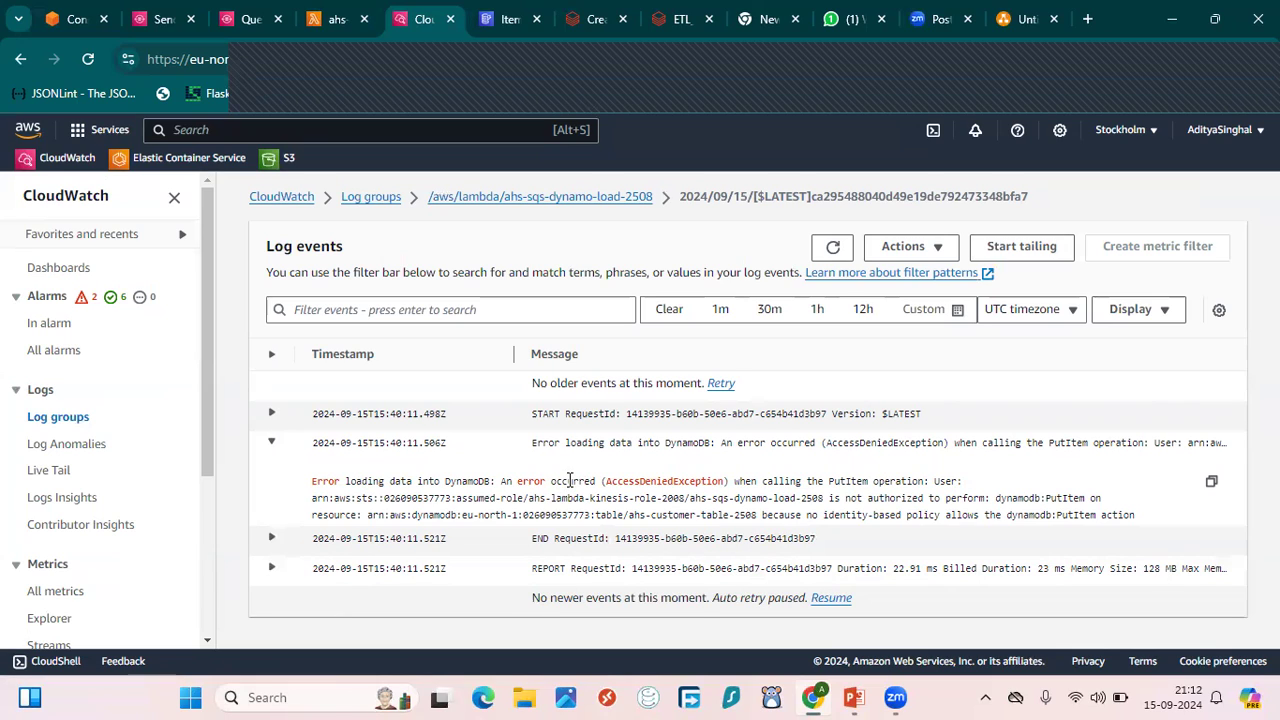
pyautogui.click(833, 247)
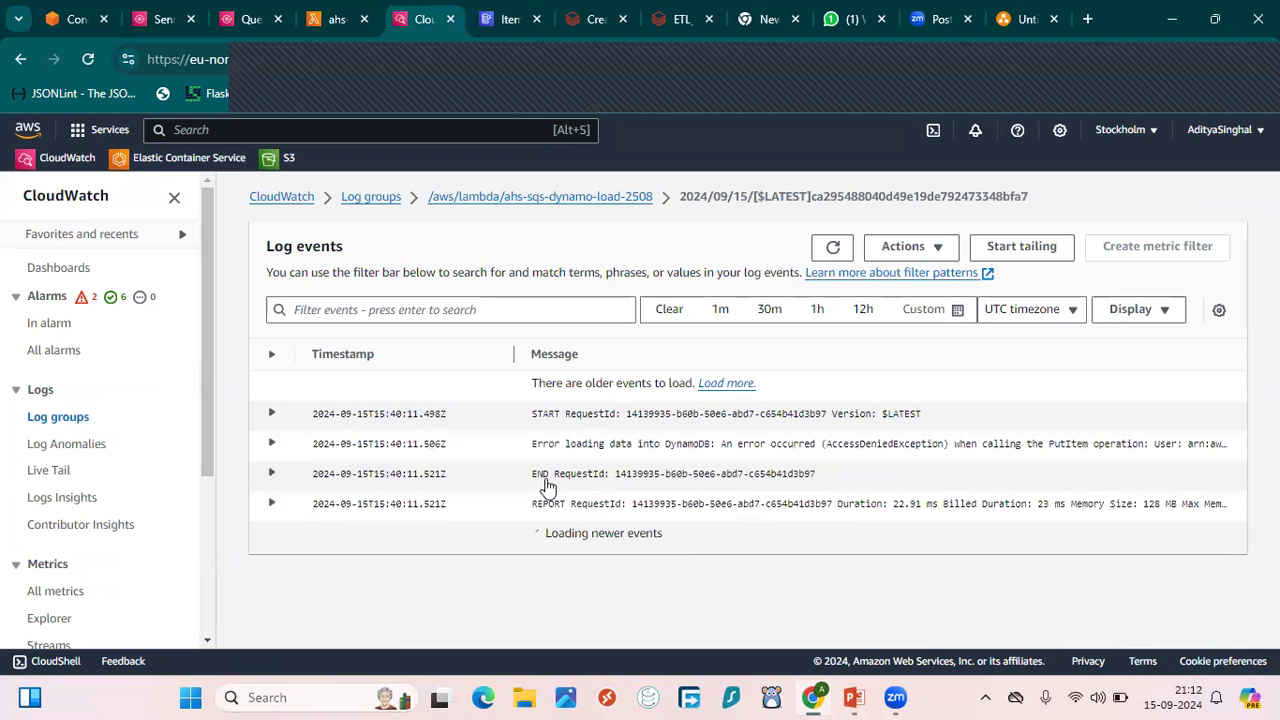
pyautogui.click(628, 452)
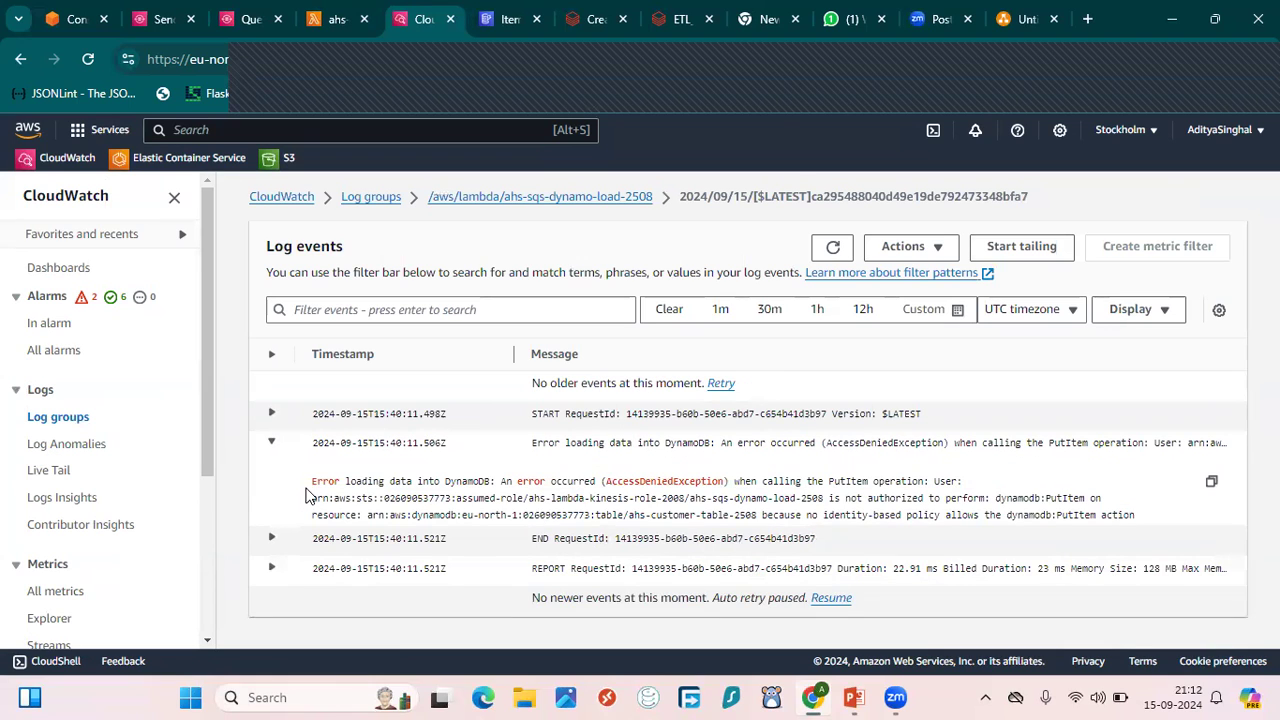
pyautogui.moveTo(314, 481); pyautogui.dragTo(1142, 545)
pyautogui.click(1151, 495)
pyautogui.tripleClick(1149, 515)
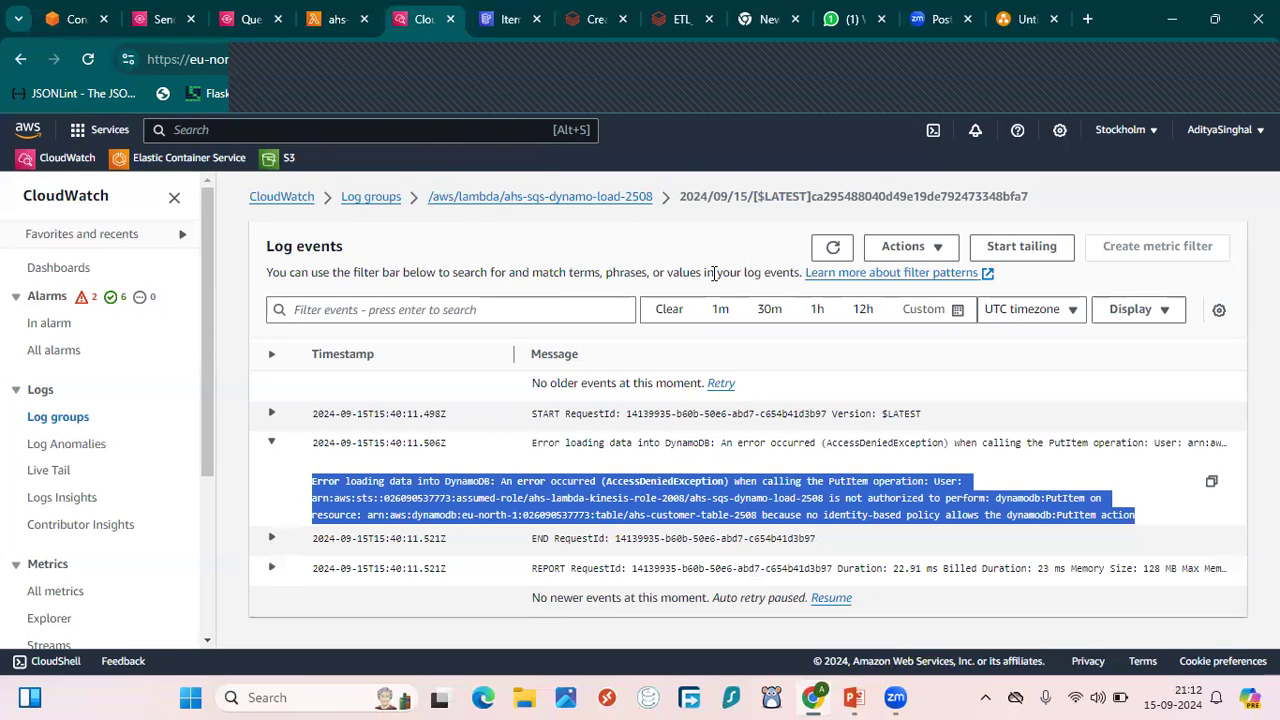
# Step: Refresh the CloudWatch log events and return to the overview of the ahs-sqs-dynamo-load-2508 Lambda function
pyautogui.click(829, 252)
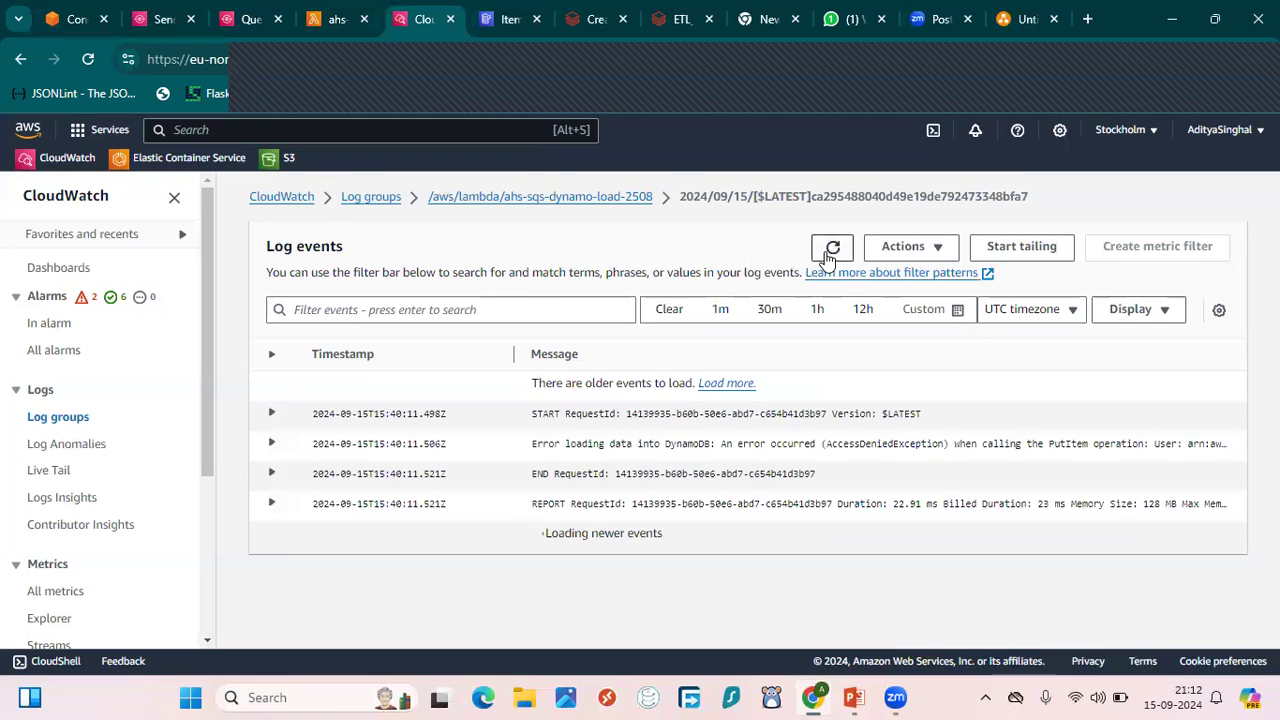
pyautogui.click(830, 250)
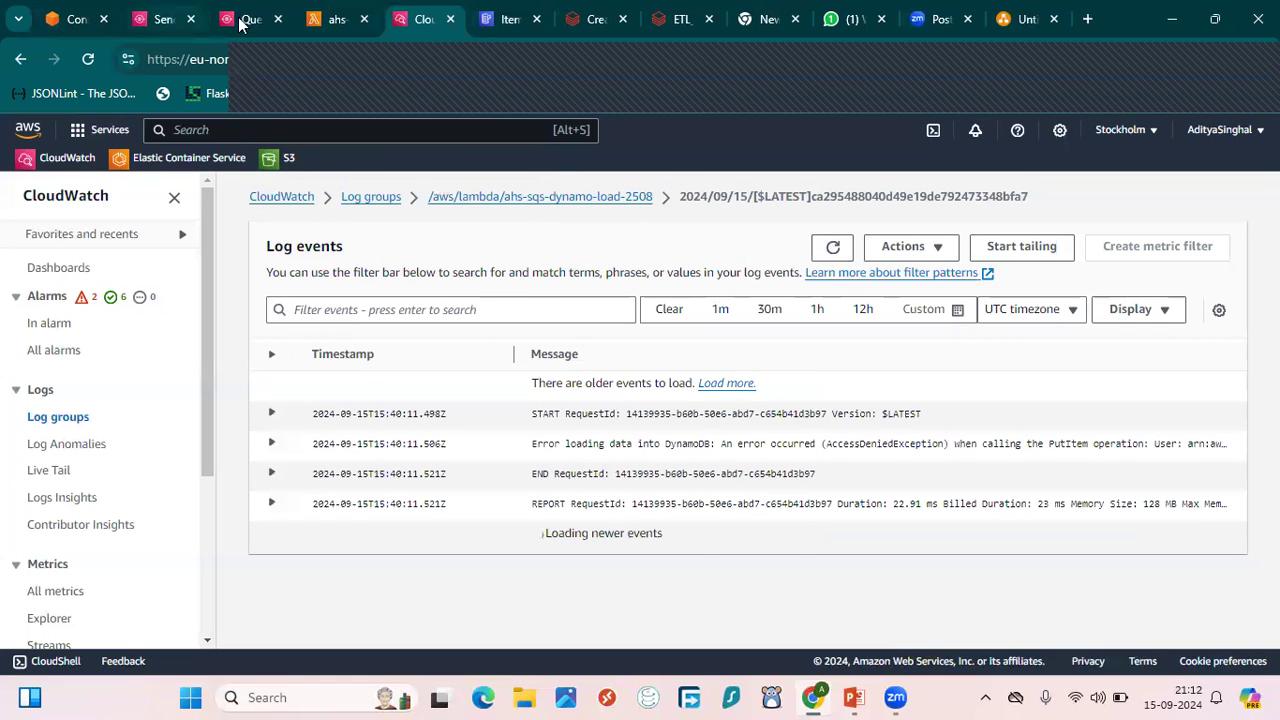
pyautogui.click(337, 19)
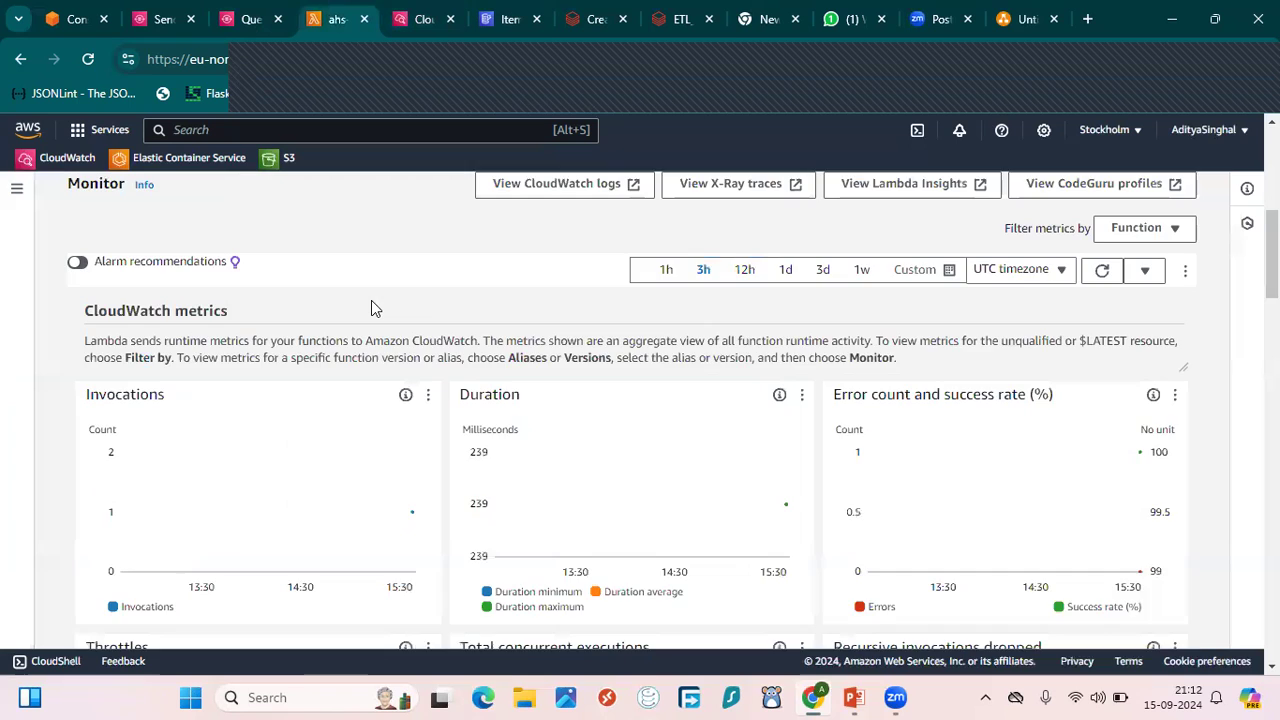
pyautogui.scroll(5, 371, 300)
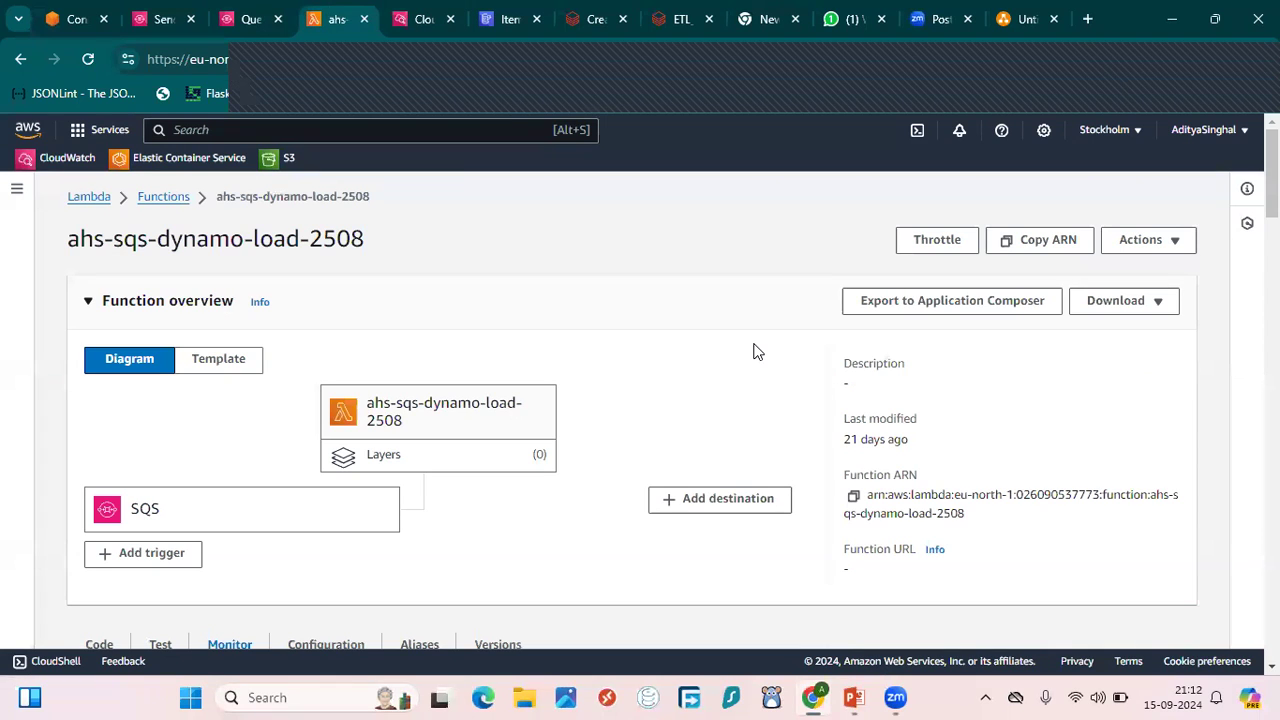
# Step: Switch to Databricks and create the new compute cluster with runtime 12.2 LTS (Scala 2.12, Spark 3.3.2)
pyautogui.click(572, 30)
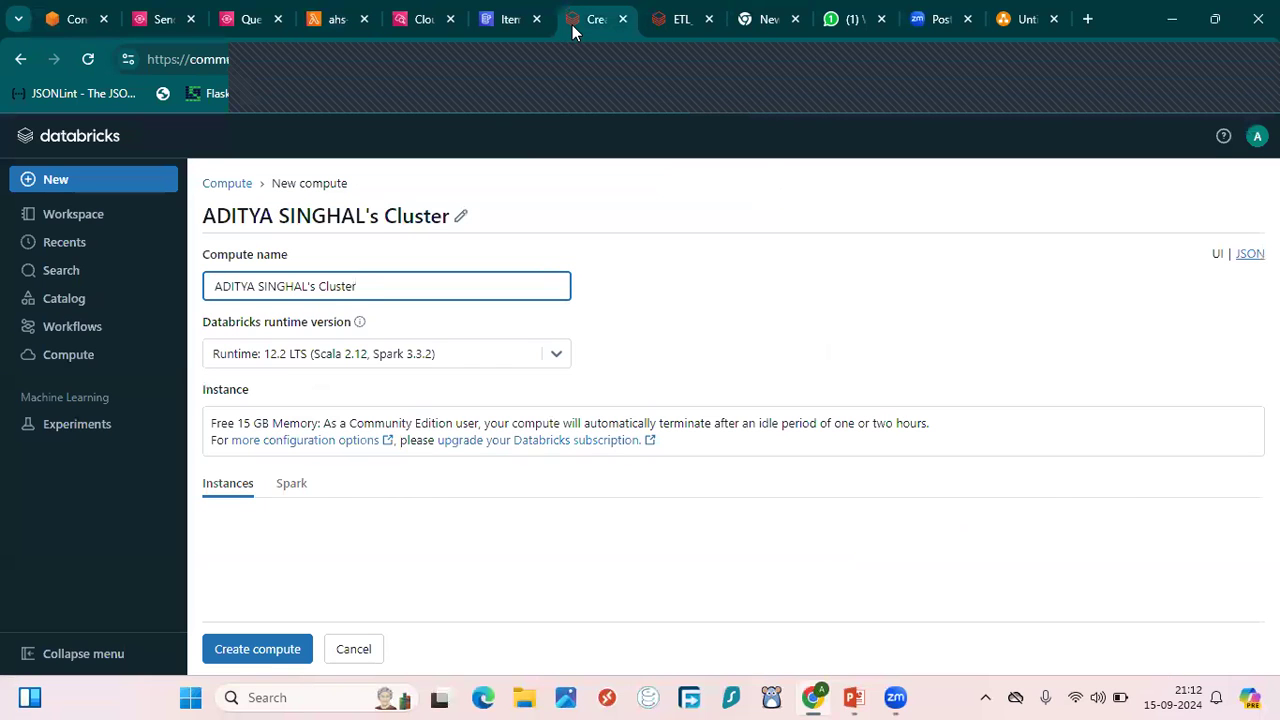
pyautogui.click(260, 658)
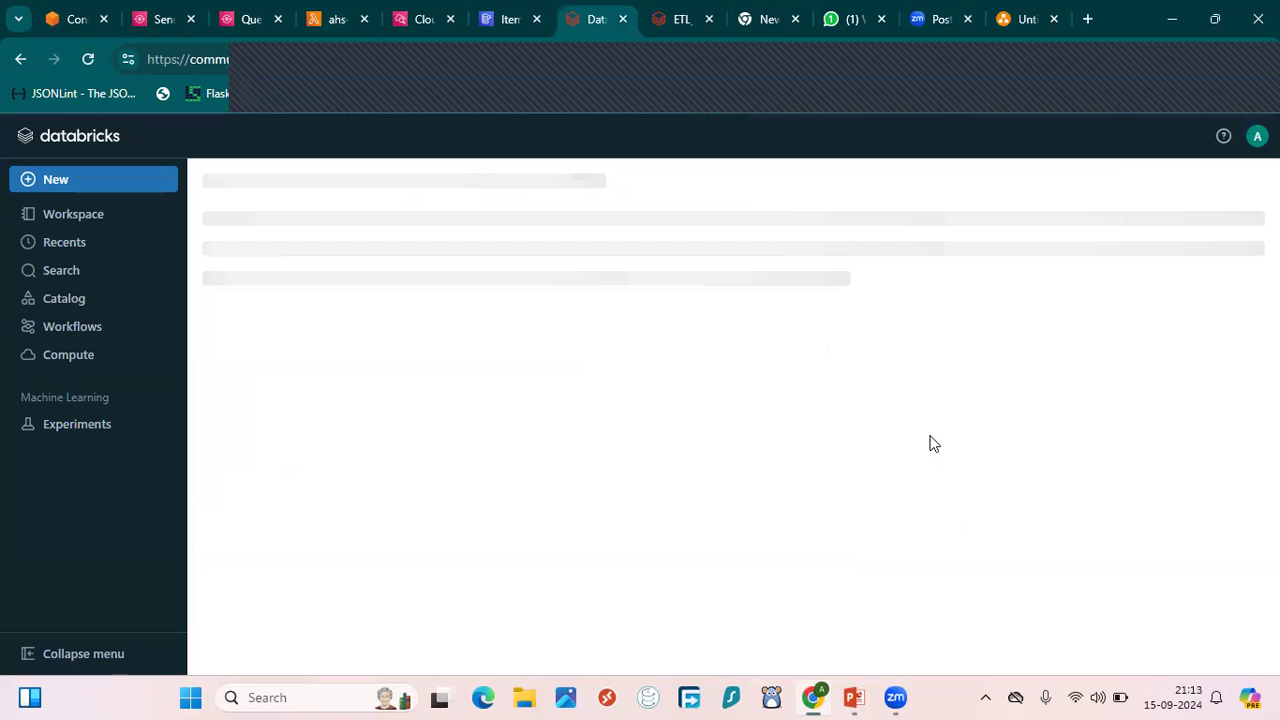
# Step: Open the ETL_E2E notebook and review its data insights questions and the PySpark code in cell 2
pyautogui.click(670, 20)
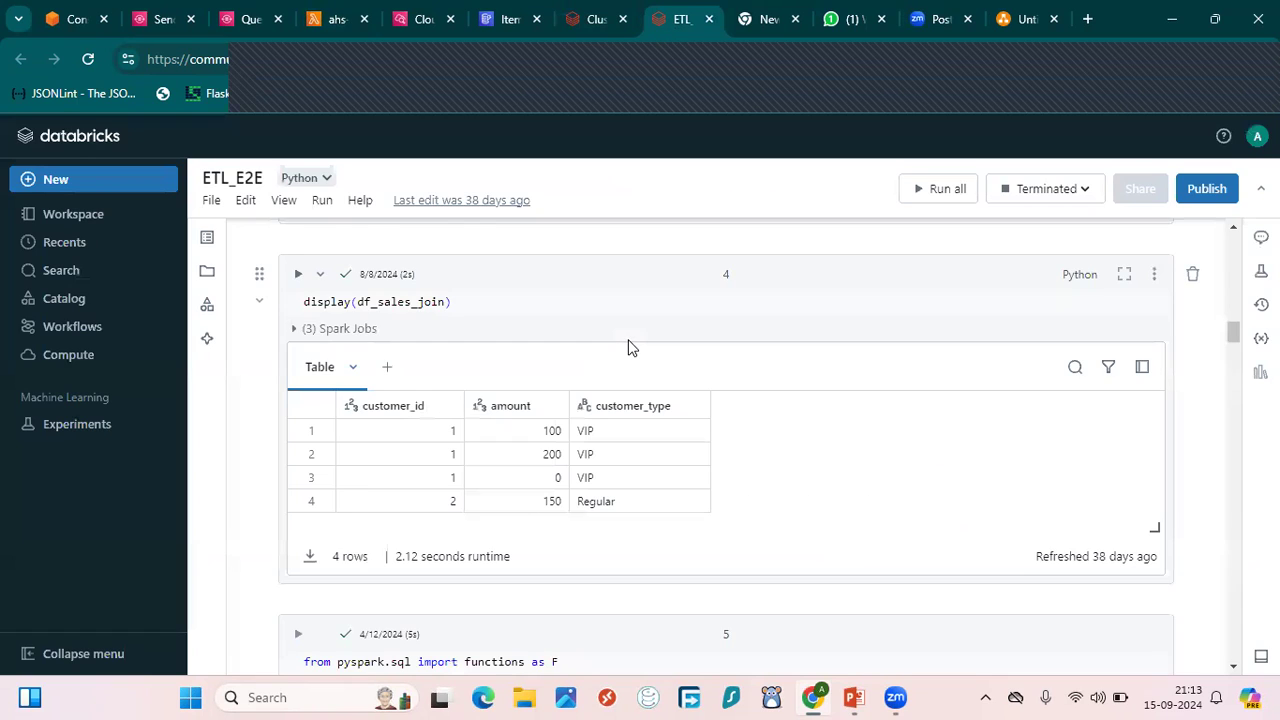
pyautogui.scroll(10, 629, 347)
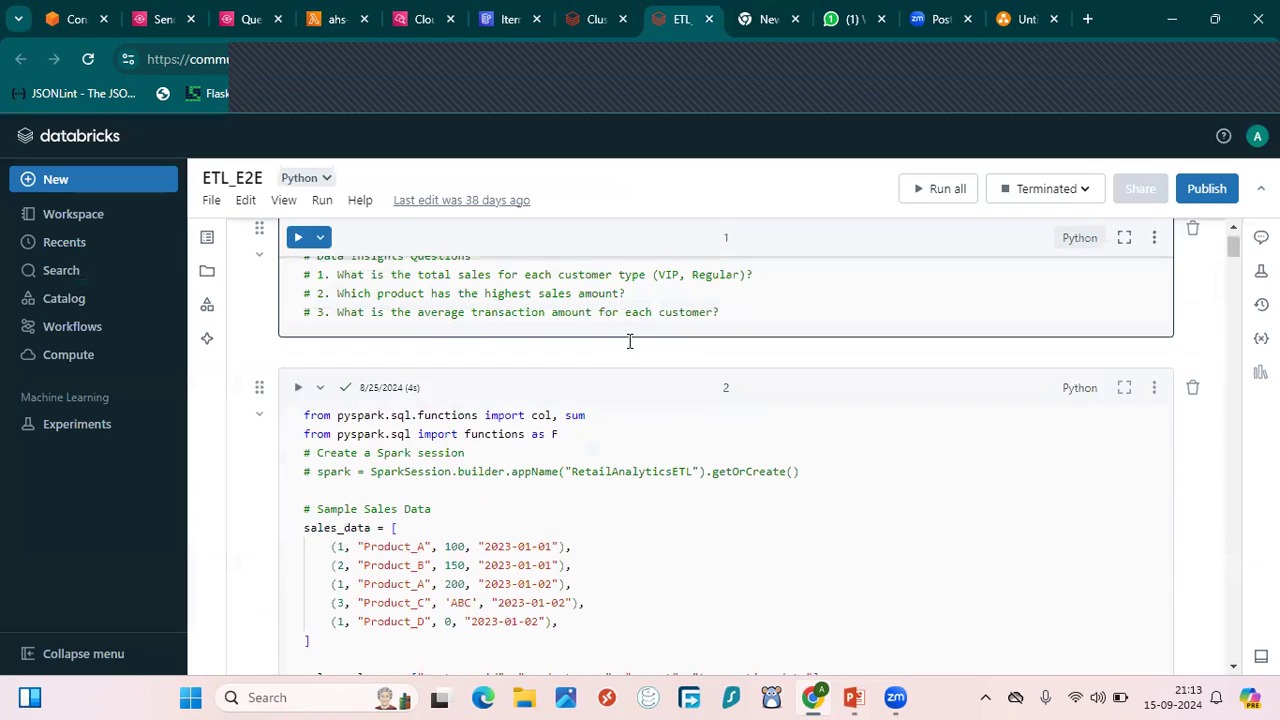
pyautogui.scroll(1, 629, 341)
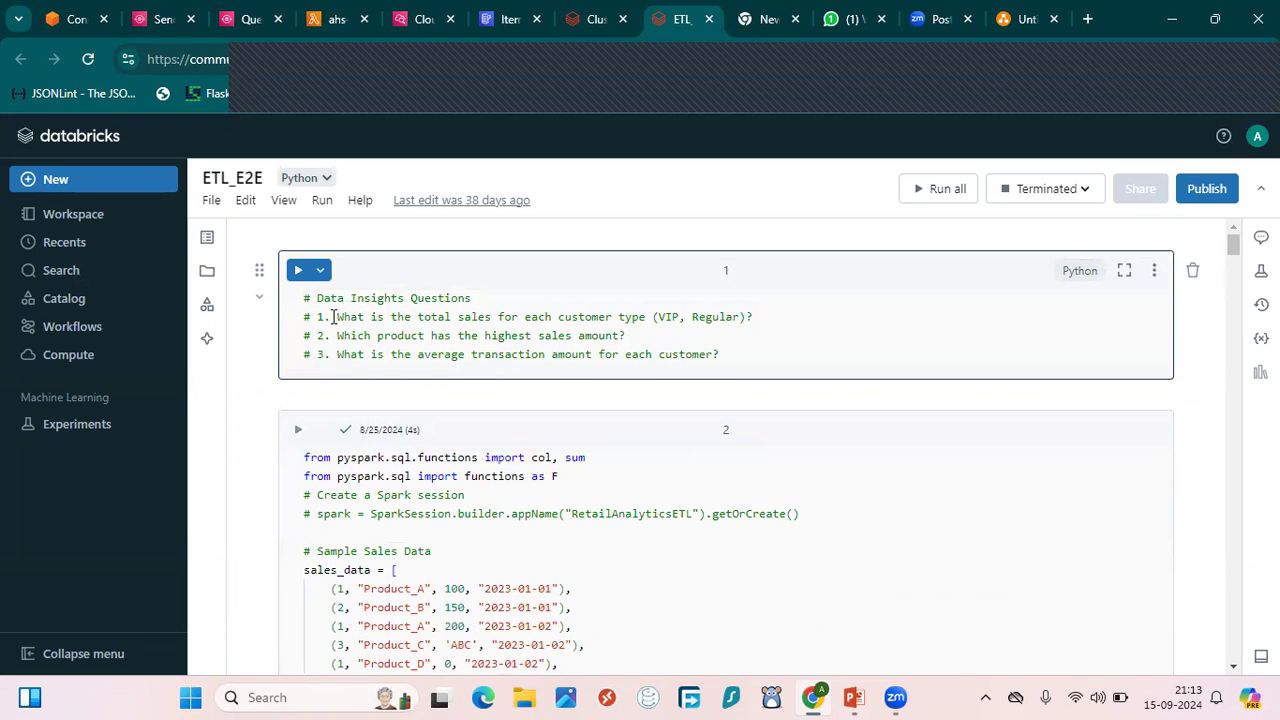
pyautogui.scroll(-3, 430, 440)
pyautogui.scroll(3, 466, 440)
pyautogui.scroll(-5, 674, 573)
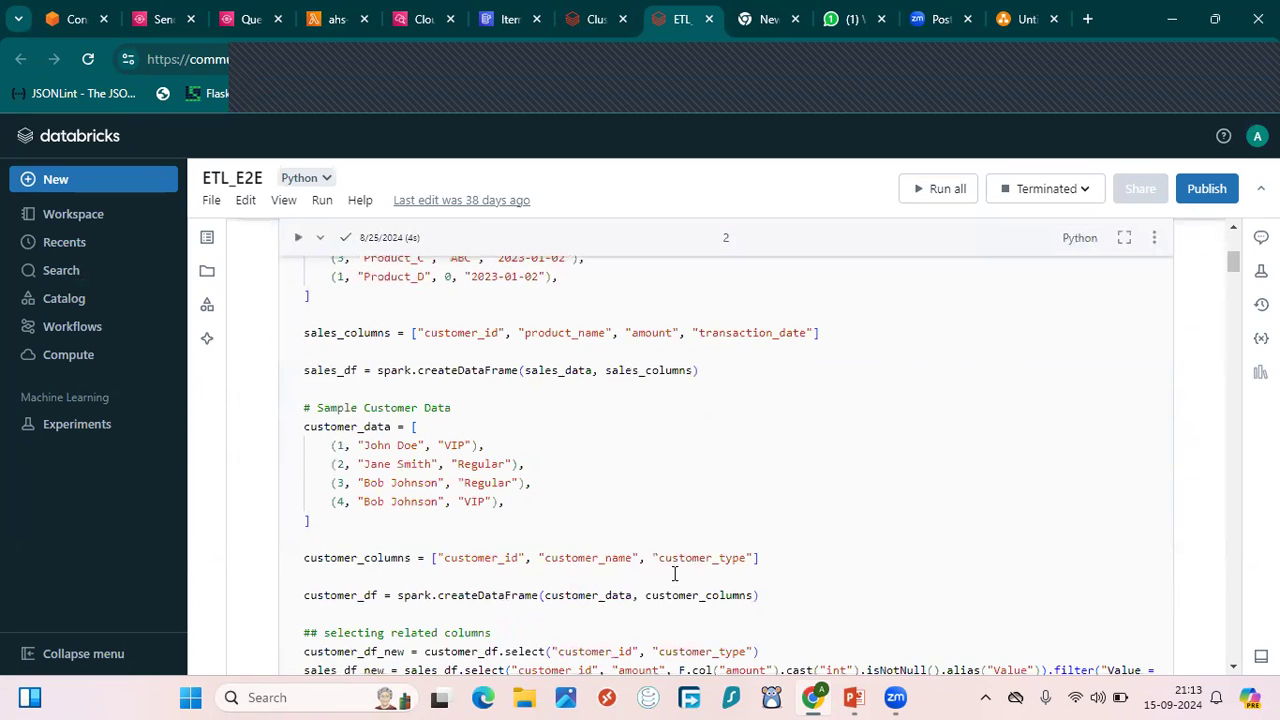
pyautogui.scroll(-3, 674, 573)
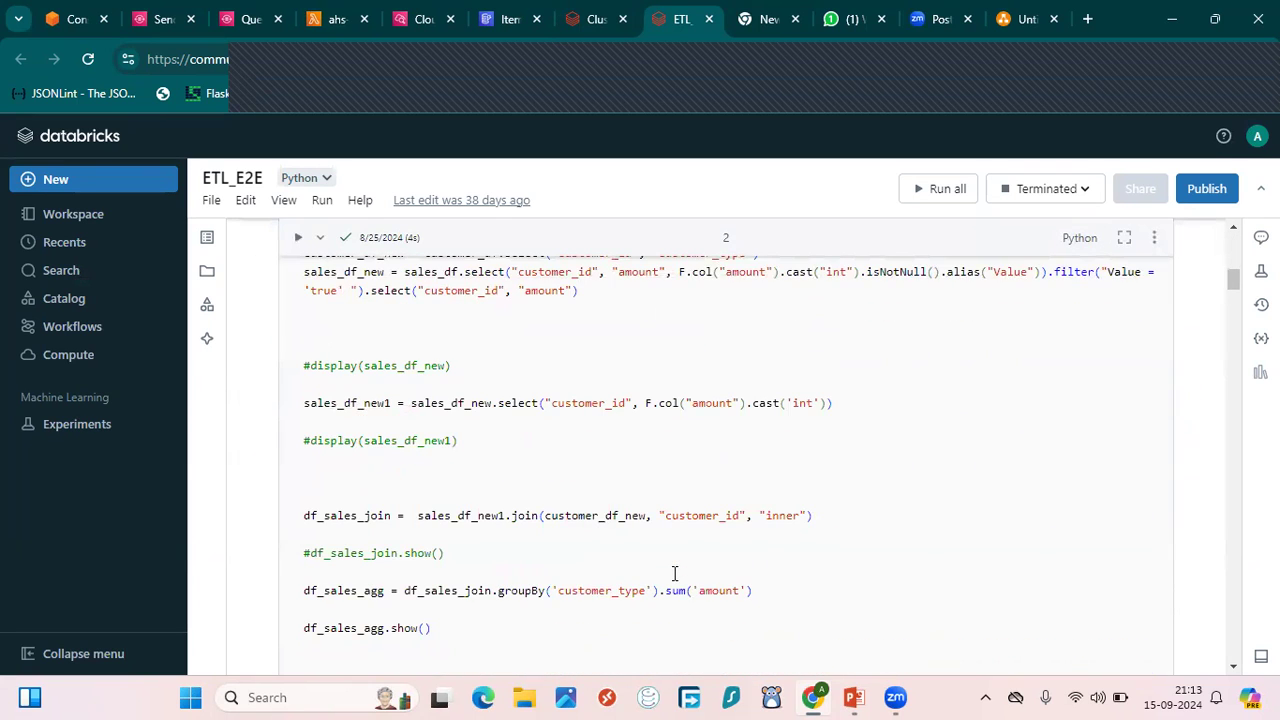
pyautogui.scroll(10, 674, 573)
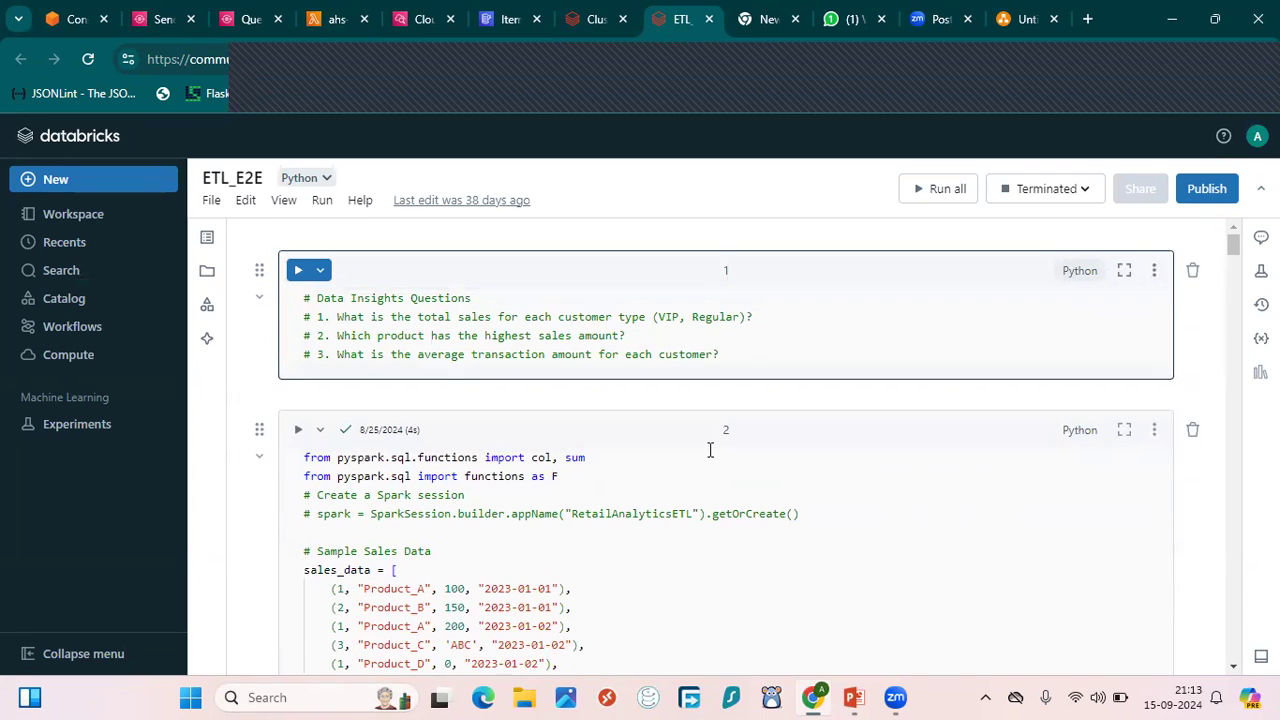
# Step: Highlight the data insights questions in cell 1, ending on total sales per customer type, and check the sample sales and customer data
pyautogui.moveTo(364, 316); pyautogui.dragTo(757, 316)
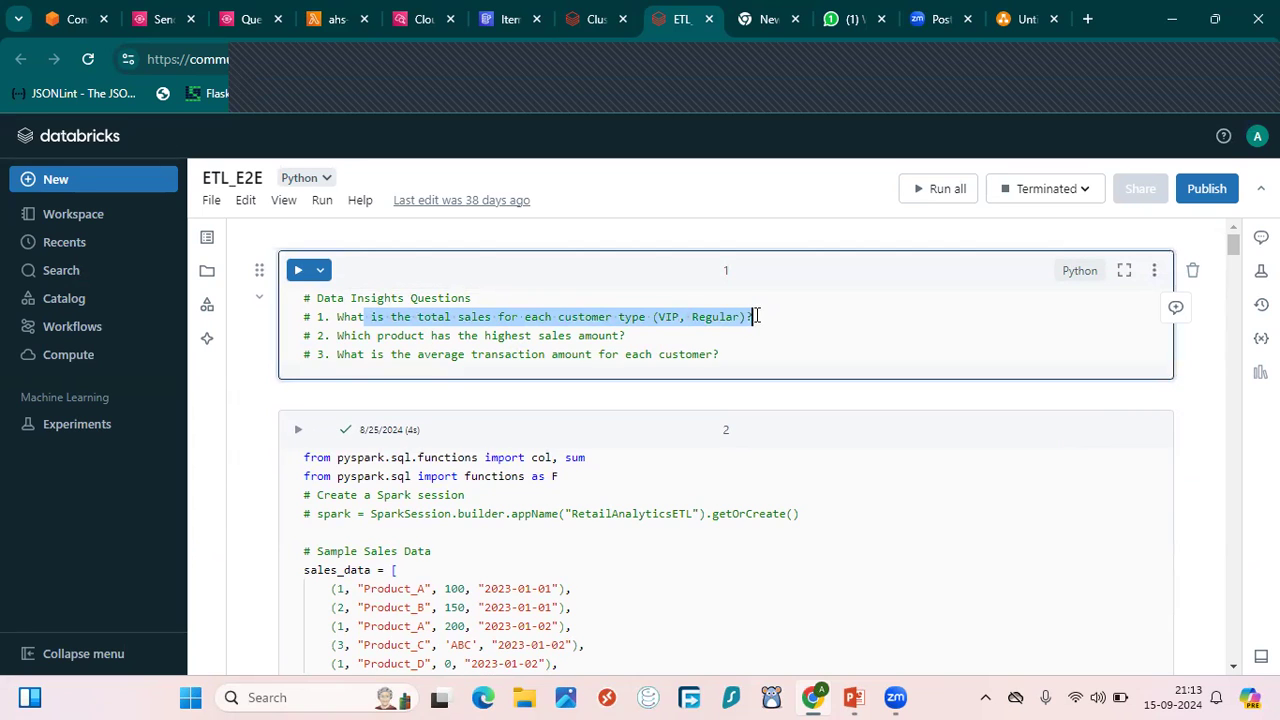
pyautogui.moveTo(731, 354); pyautogui.dragTo(309, 336)
pyautogui.moveTo(766, 320); pyautogui.dragTo(334, 316)
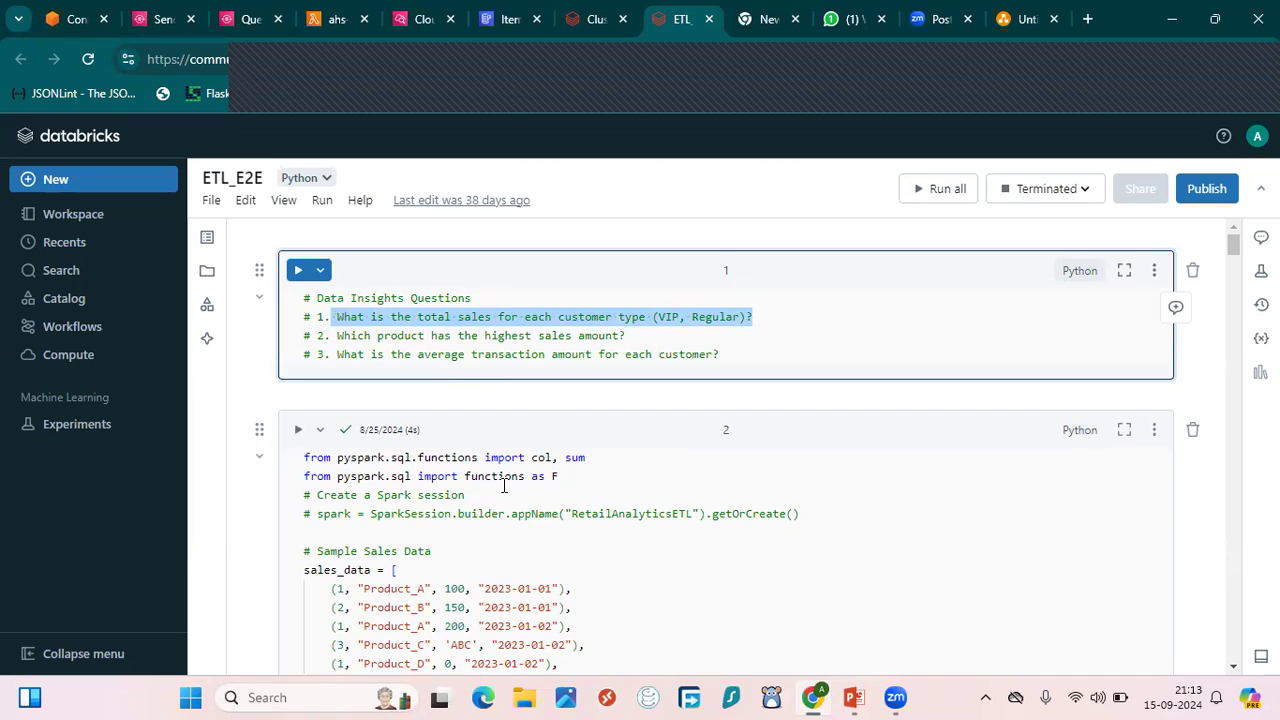
pyautogui.scroll(-2, 503, 487)
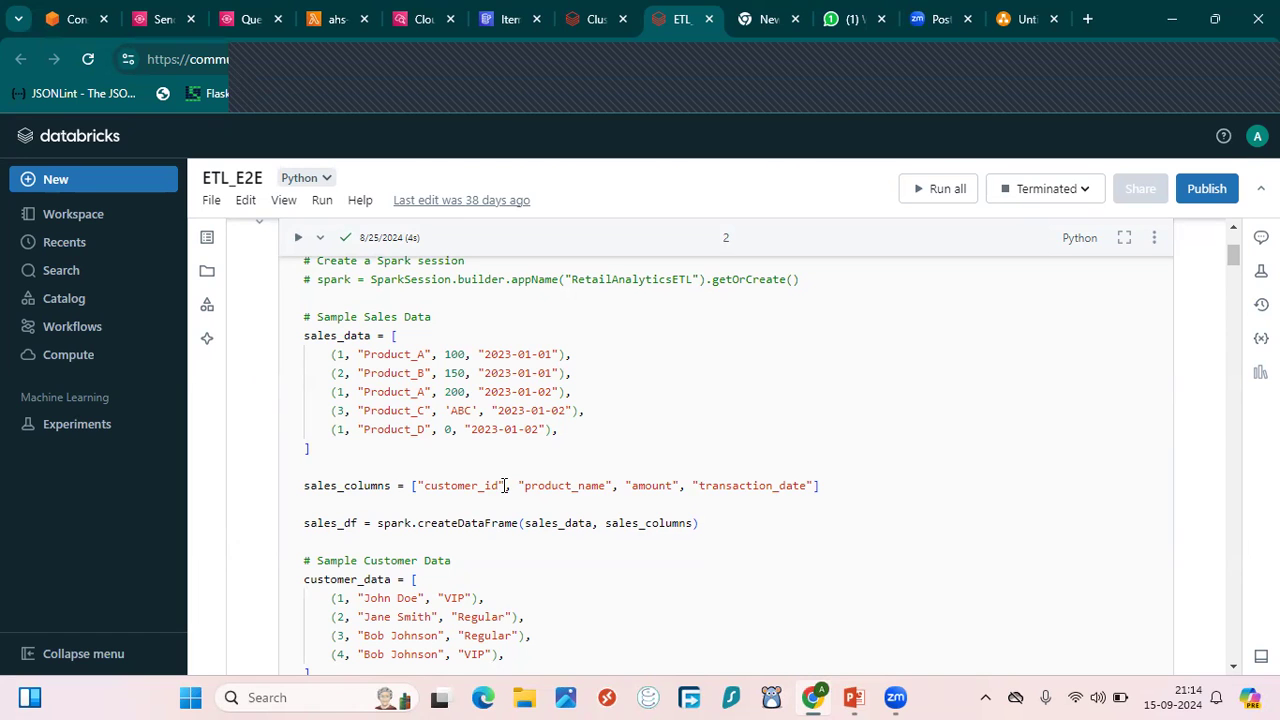
pyautogui.scroll(3, 504, 485)
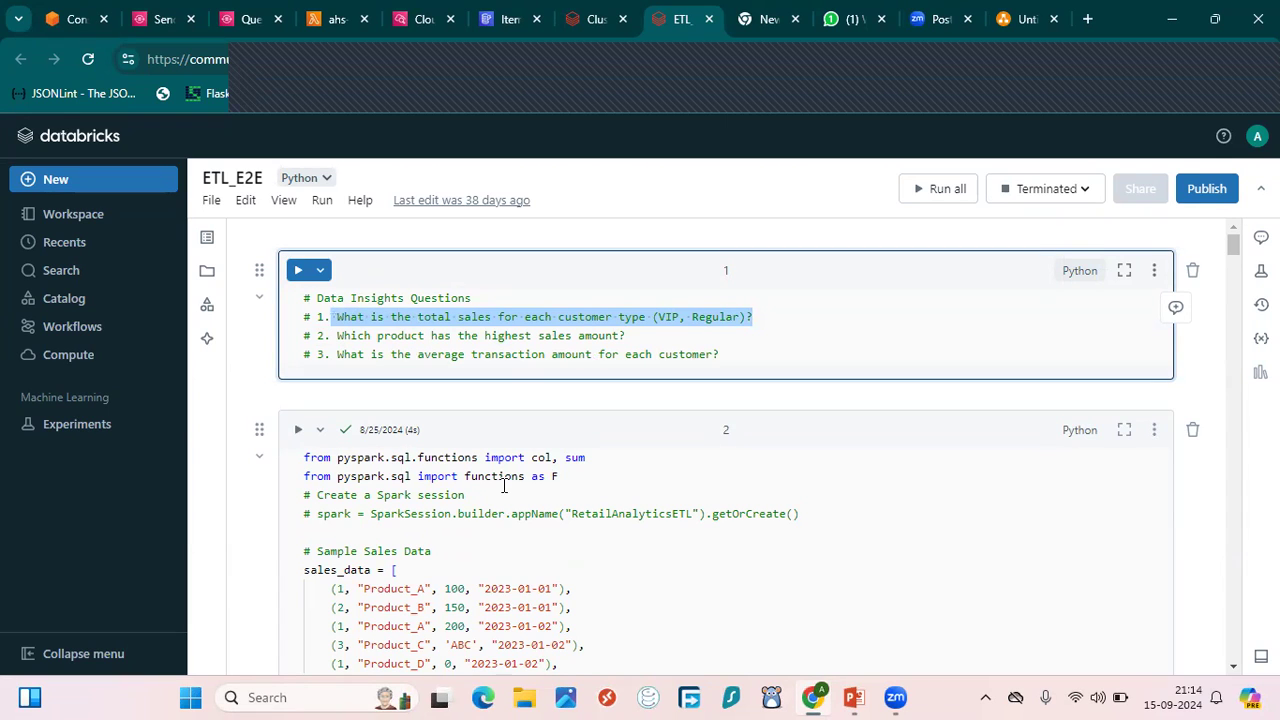
# Step: Attach the ETL_E2E notebook to the newly created cluster, check the cluster's page and return to the notebook
pyautogui.click(1048, 204)
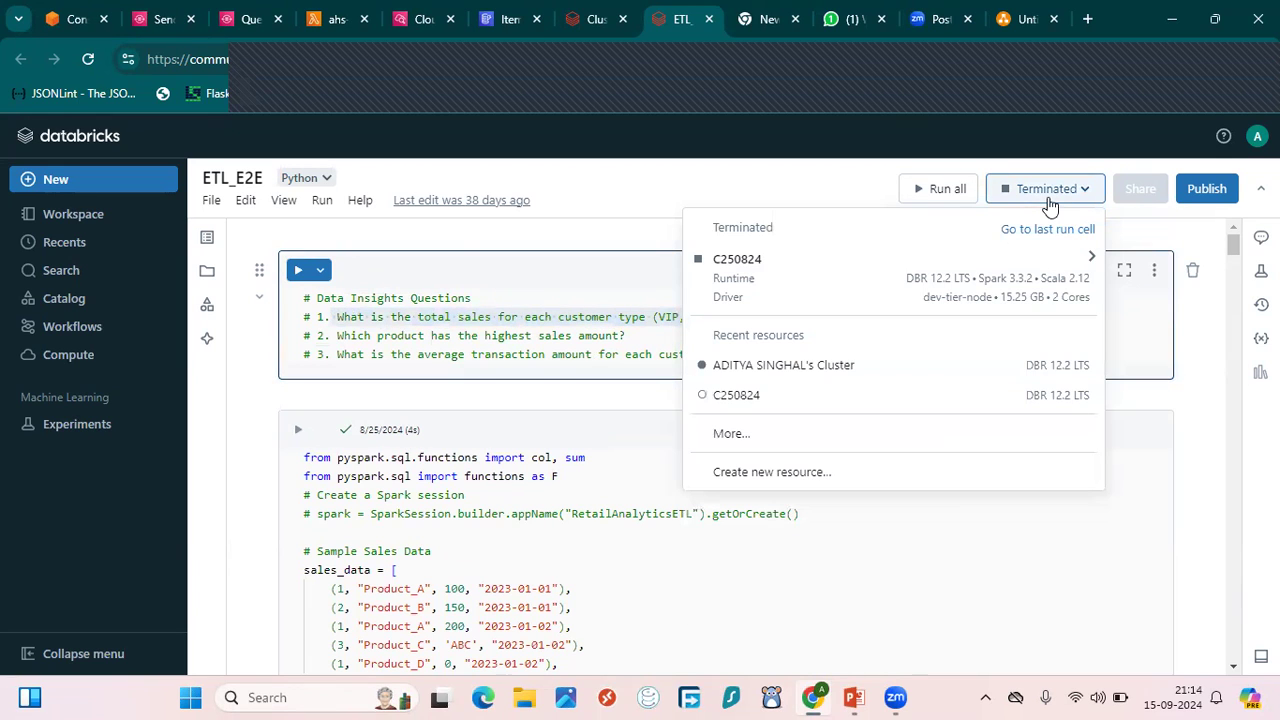
pyautogui.click(808, 364)
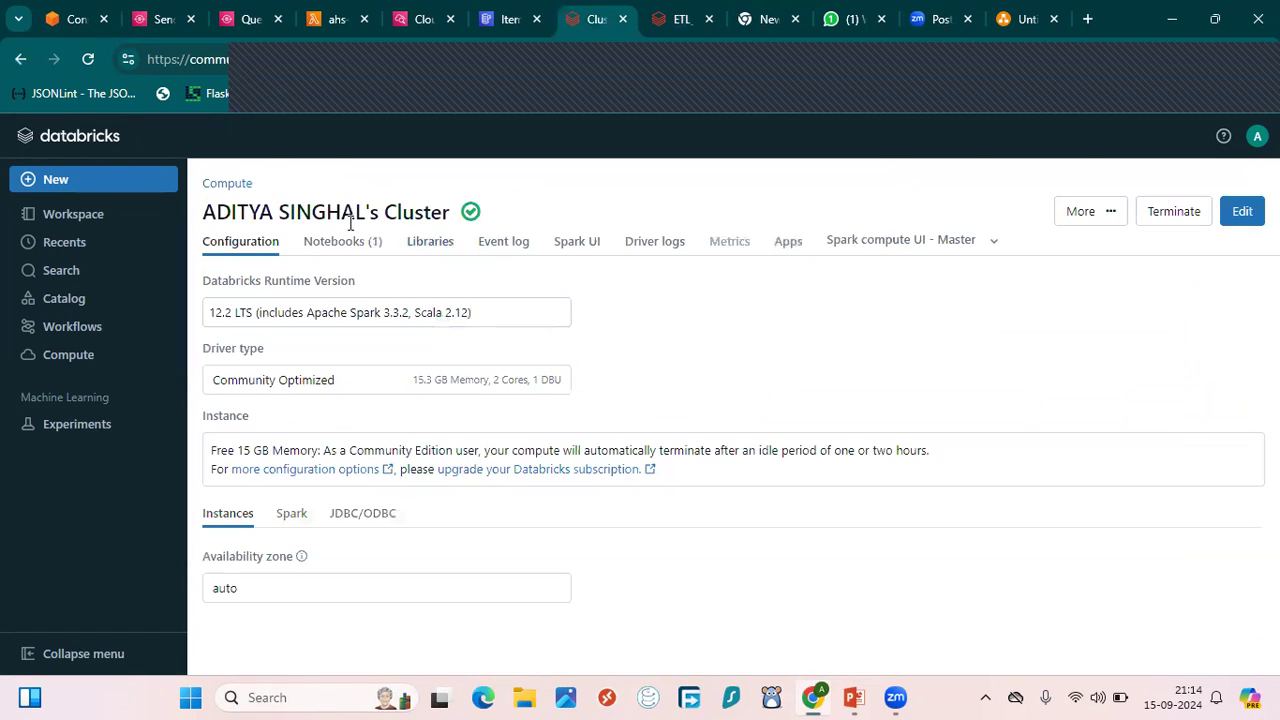
pyautogui.click(648, 22)
# Step: Run cell 2, which joins the sales and customer data and sums the amount by customer type
pyautogui.scroll(-3, 753, 502)
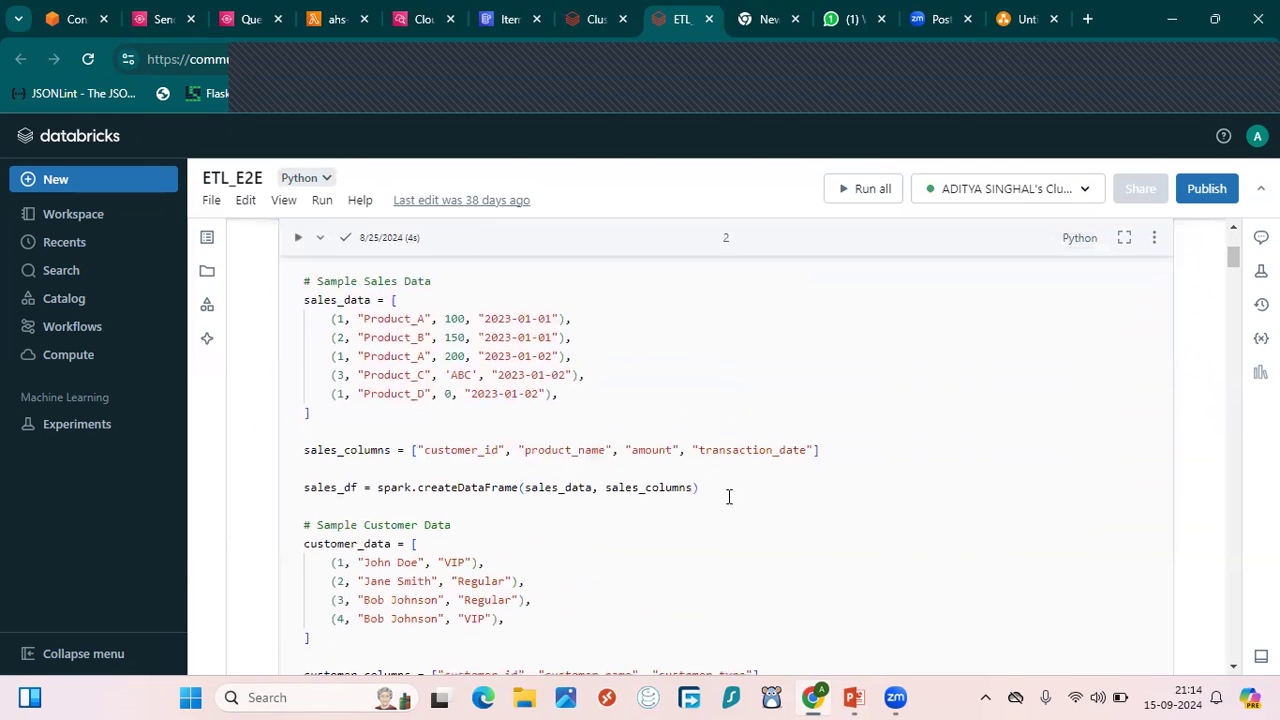
pyautogui.click(716, 471)
pyautogui.hotkey('ctrl', 'Return')
# Step: Review cell 2's sample data, column selection, join and aggregation code while the Spark jobs run
pyautogui.scroll(-3, 716, 474)
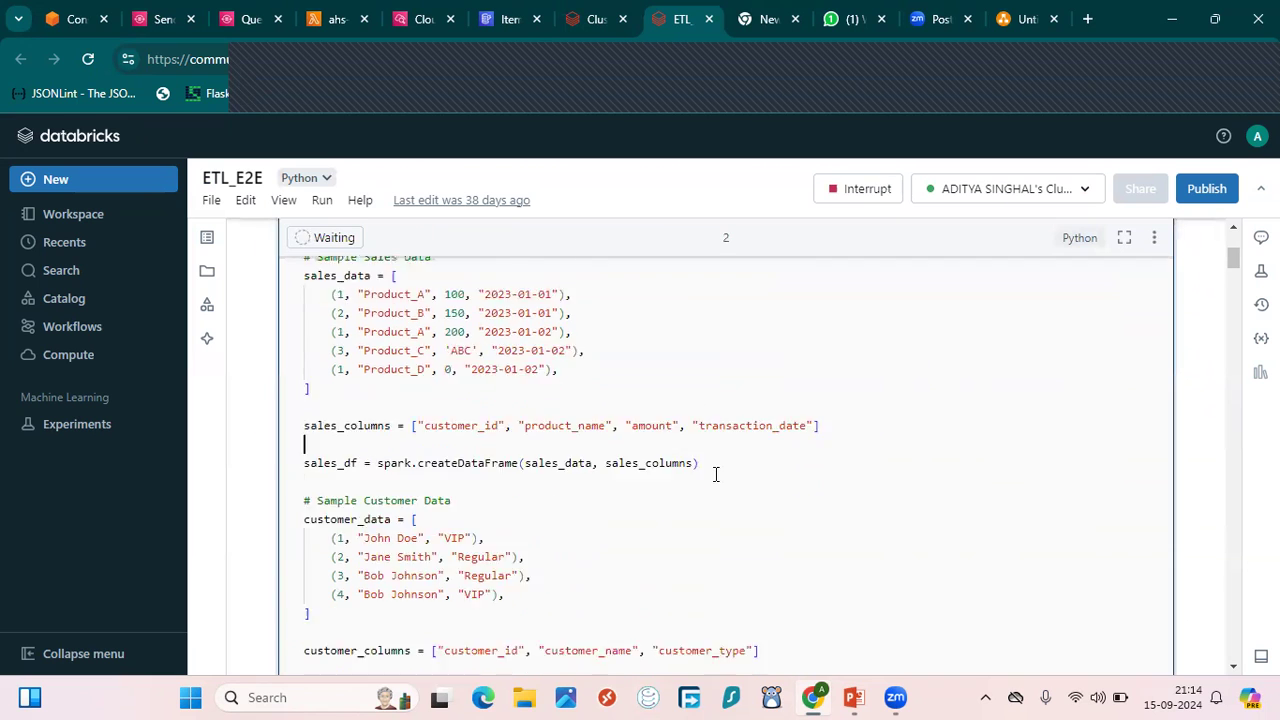
pyautogui.scroll(-10, 716, 476)
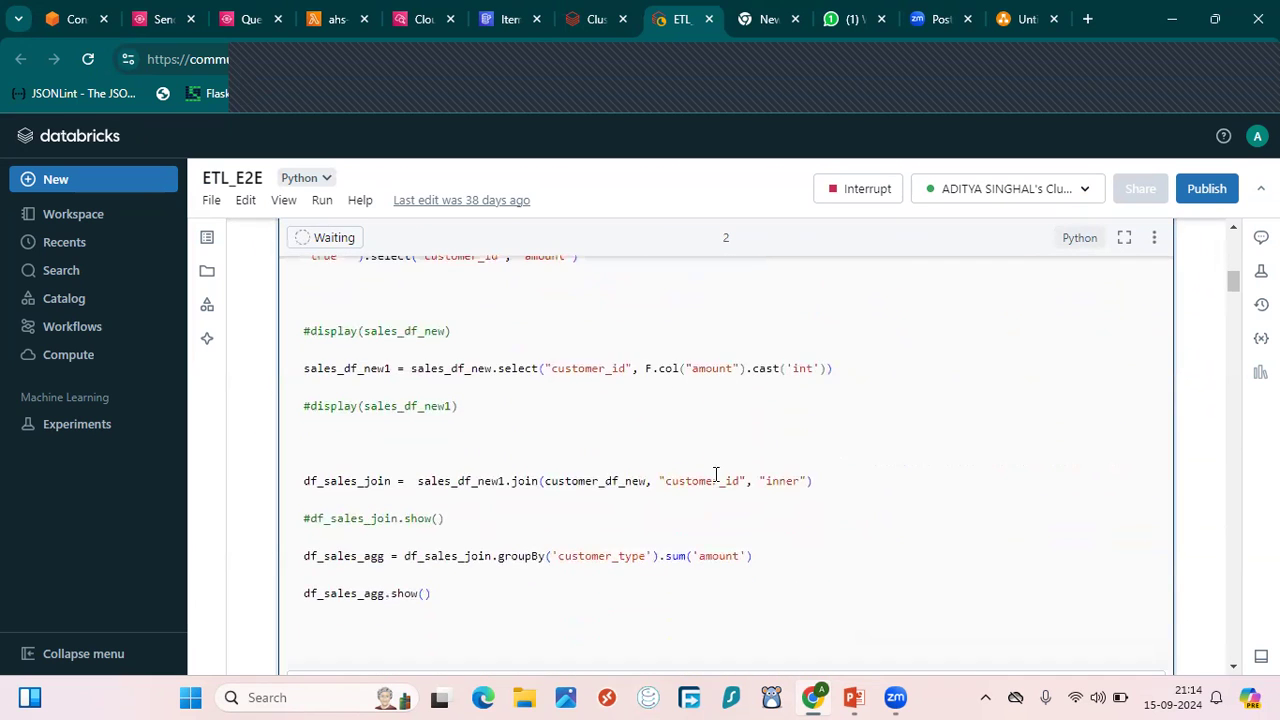
pyautogui.scroll(5, 716, 478)
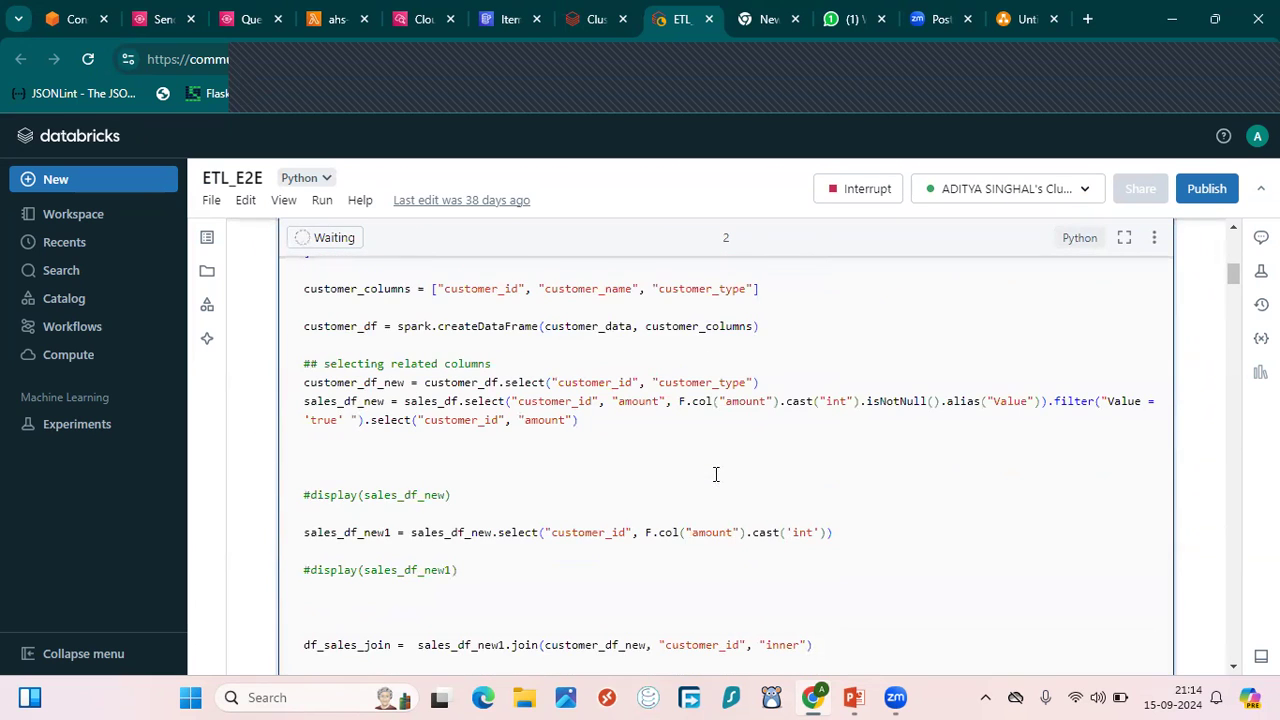
pyautogui.scroll(8, 716, 474)
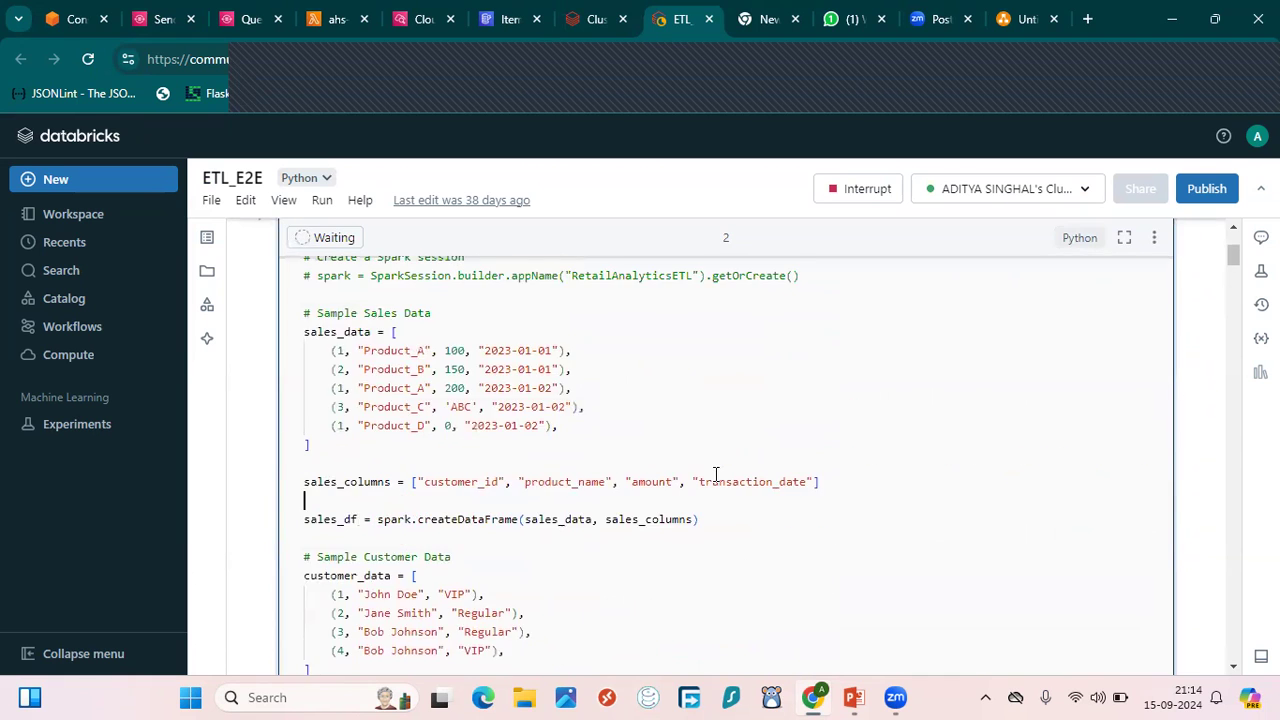
pyautogui.scroll(-3, 716, 474)
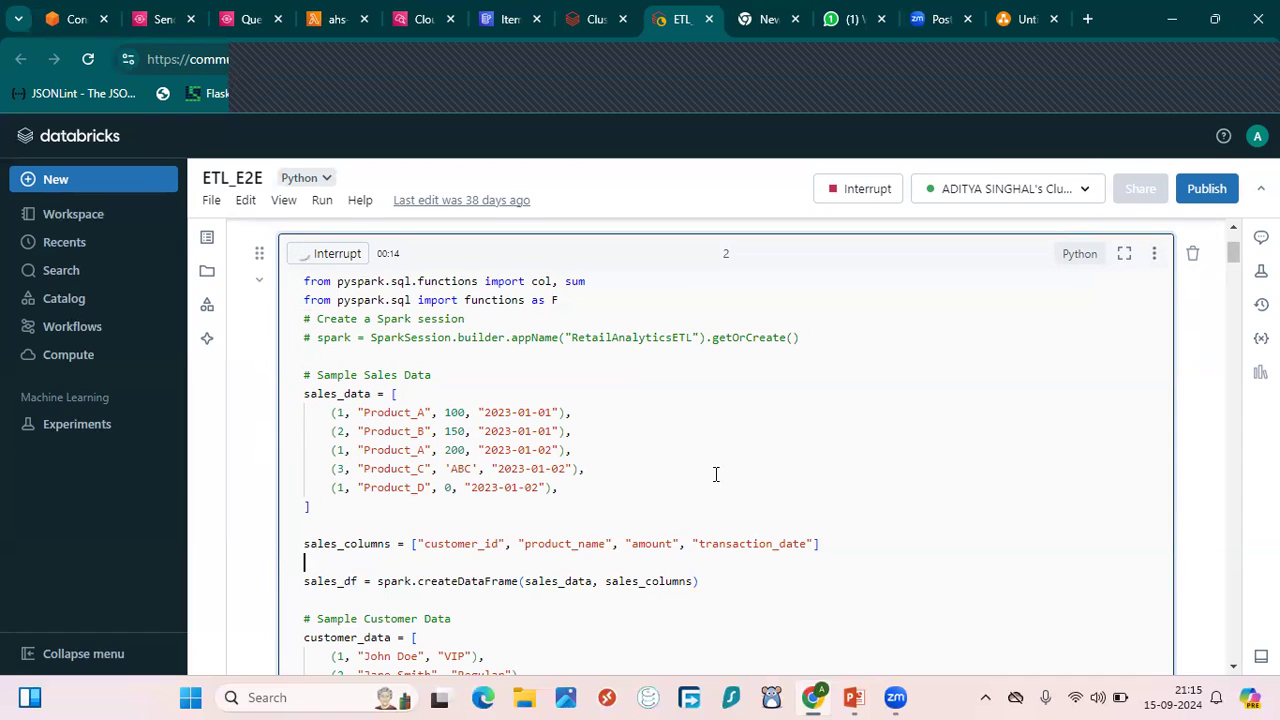
pyautogui.scroll(-3, 716, 468)
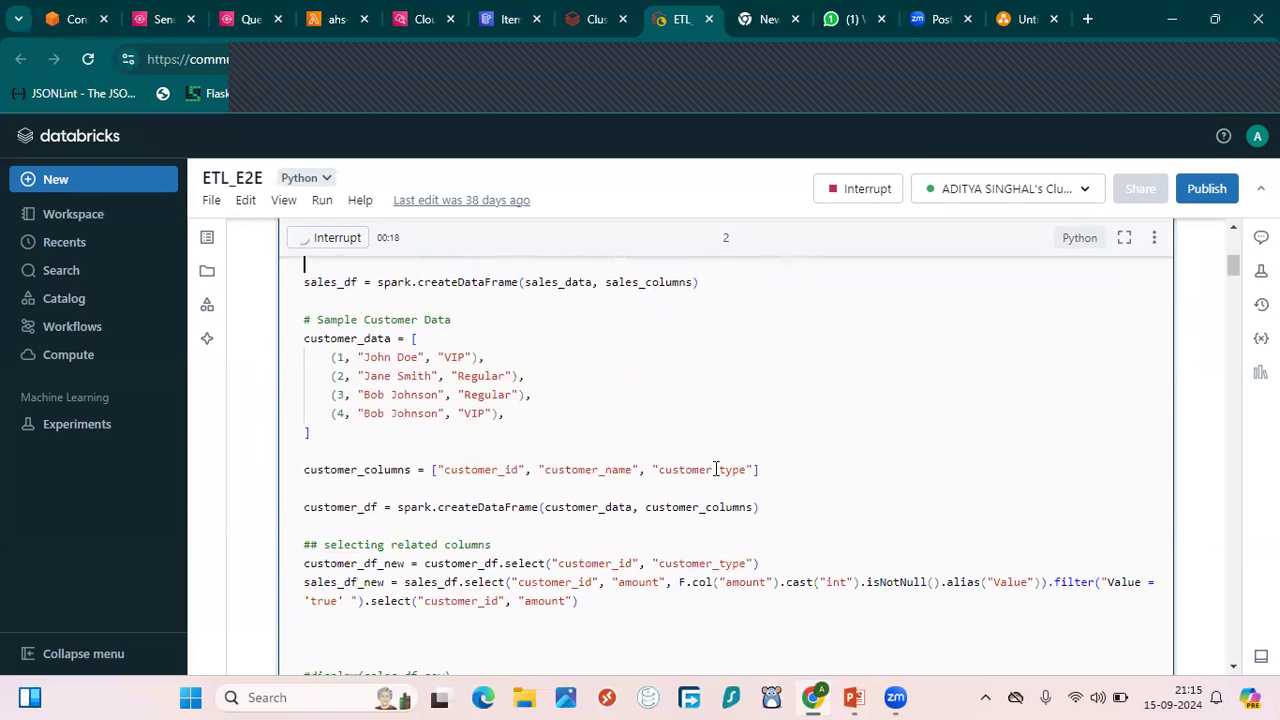
pyautogui.scroll(-10, 716, 470)
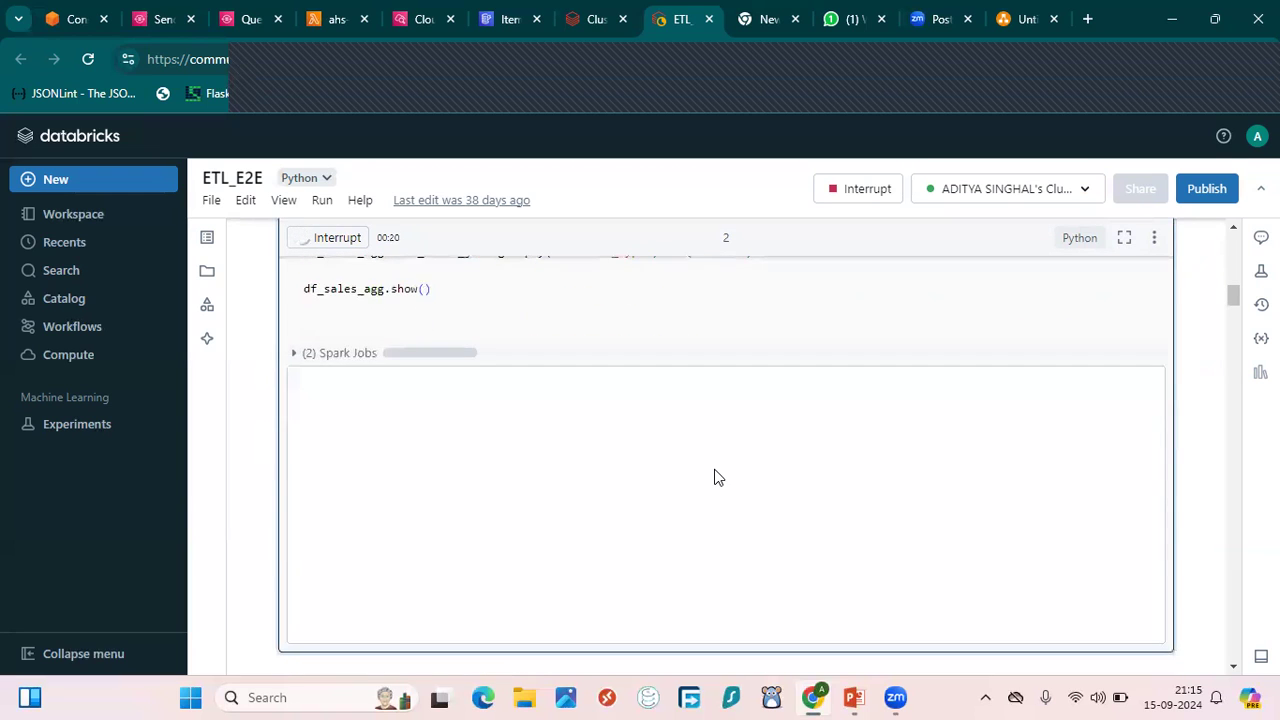
pyautogui.scroll(4, 716, 477)
pyautogui.scroll(-3, 716, 477)
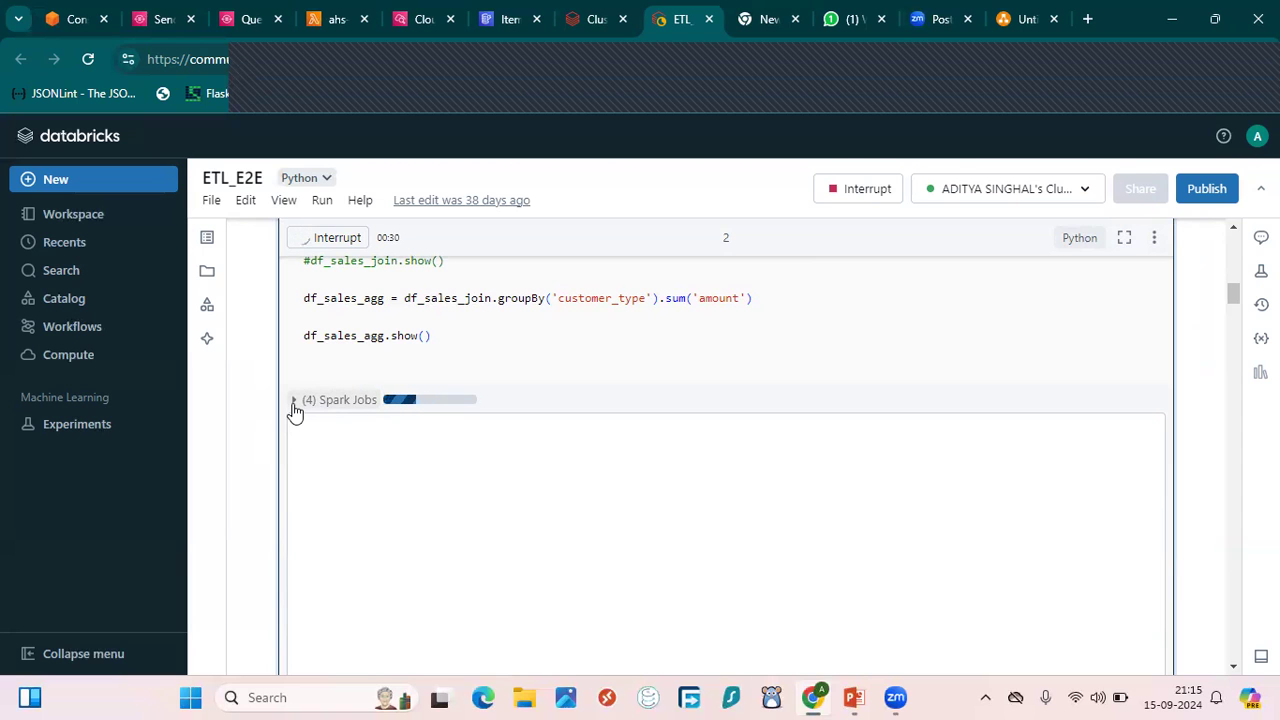
# Step: Examine cell 2's output, highlight the Regular and VIP totals, and return to the data insights questions
pyautogui.scroll(-2, 295, 410)
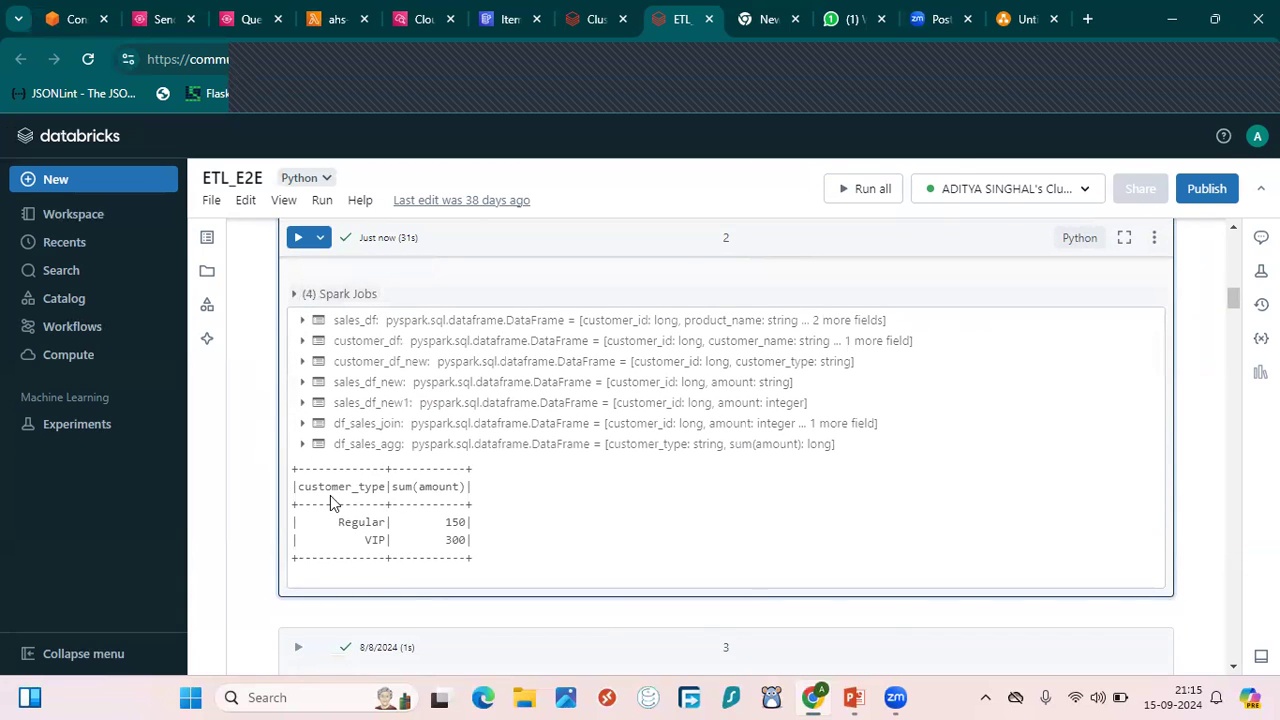
pyautogui.moveTo(325, 522); pyautogui.dragTo(478, 527)
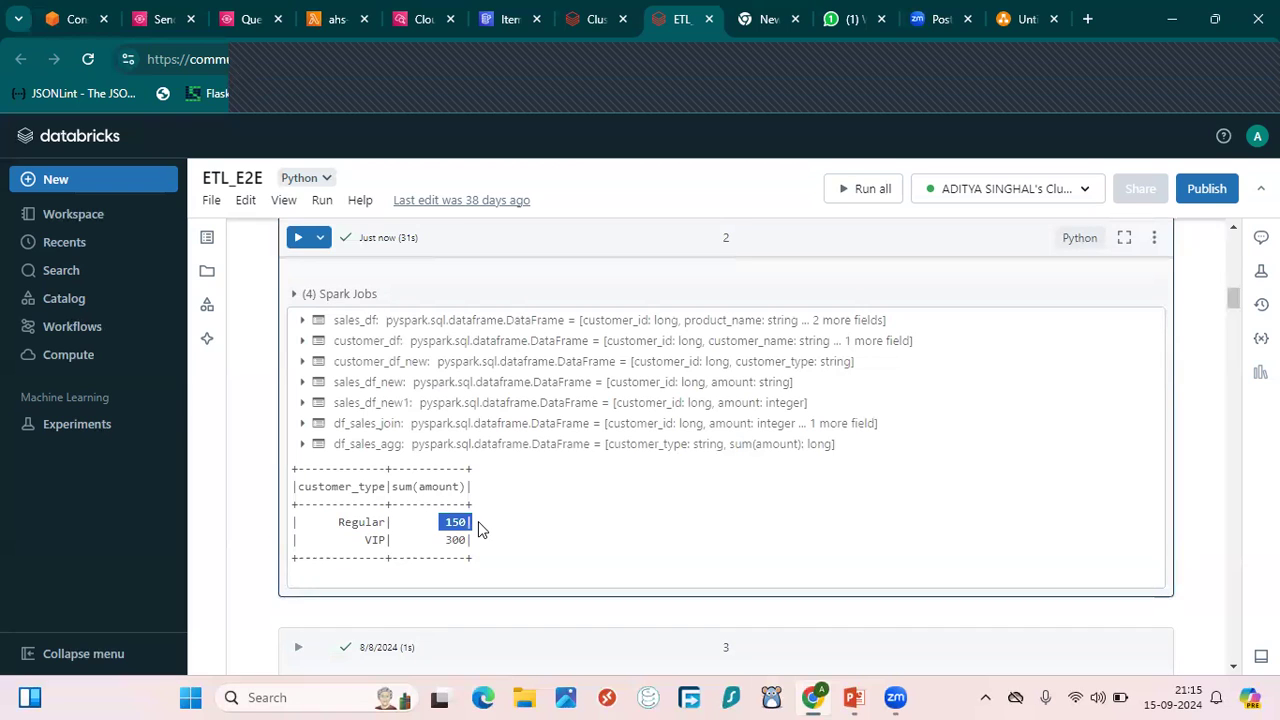
pyautogui.moveTo(360, 538); pyautogui.dragTo(474, 540)
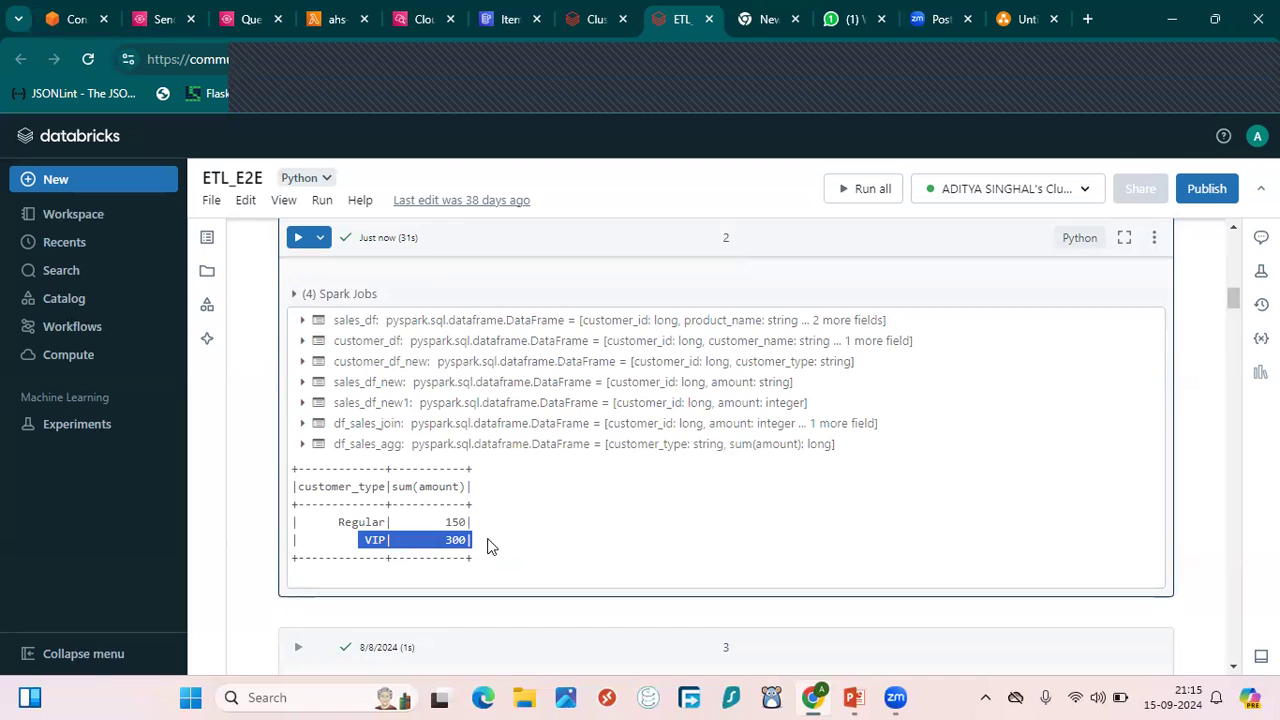
pyautogui.scroll(10, 489, 545)
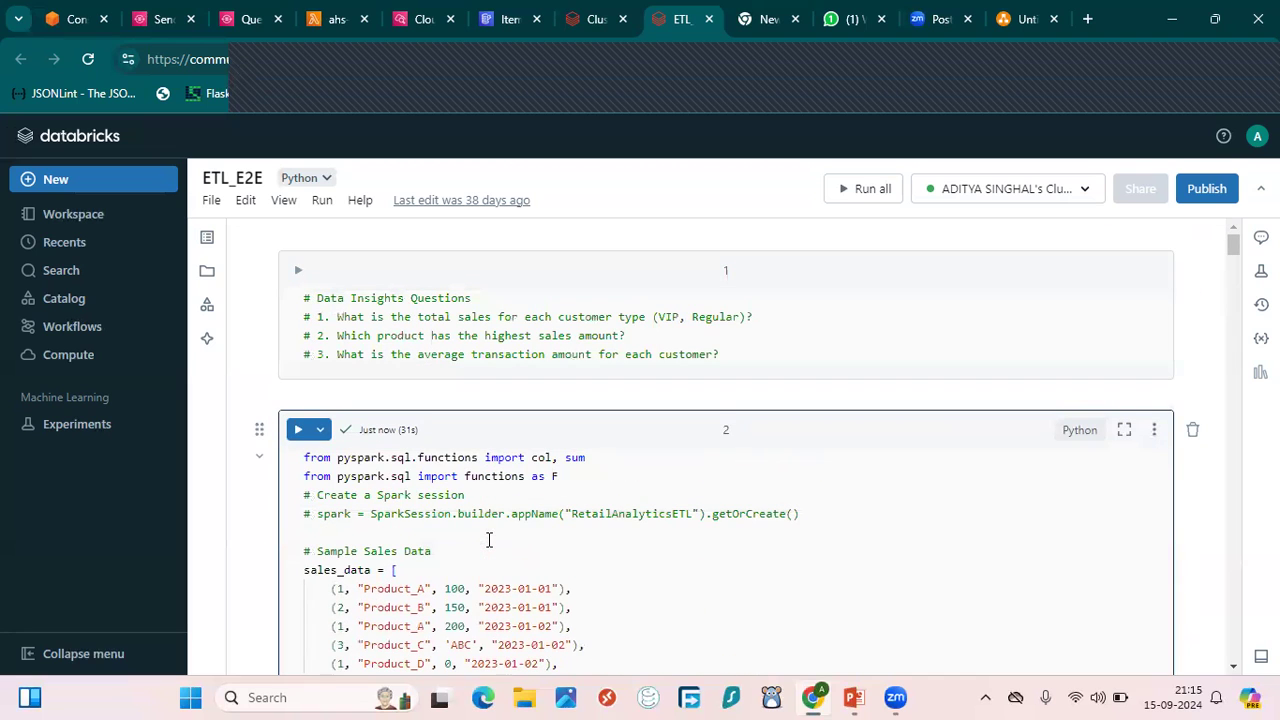